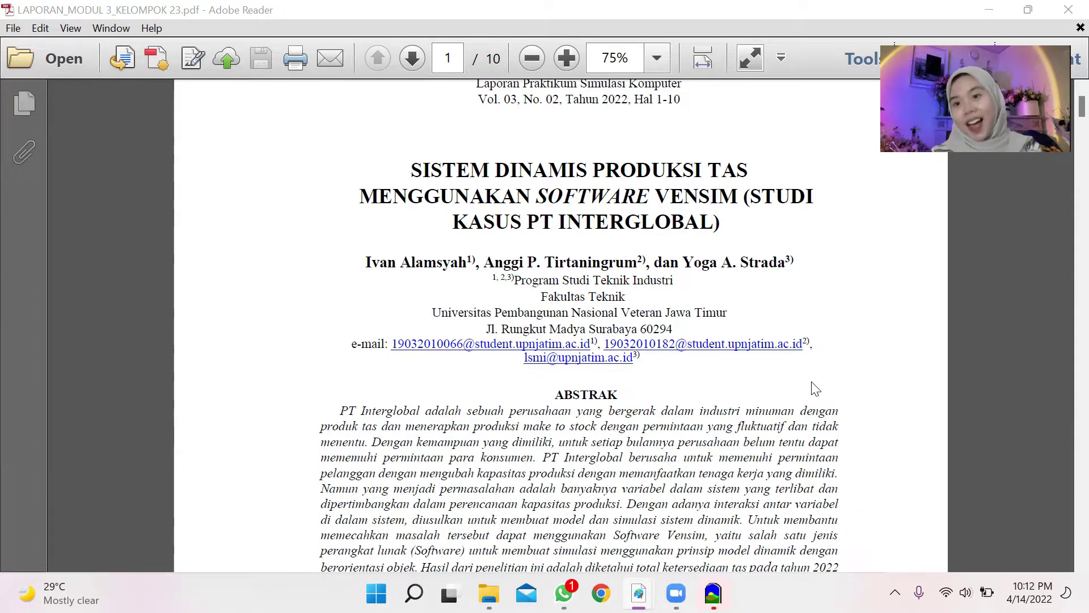
- Read through the Vensim bag-production report from the abstract to the model verification section, including the data table, causal loop diagram and flowchart
{"action": "scroll", "coordinate": [817, 374], "scroll_direction": "down", "scroll_amount": 10}
{"action": "scroll", "coordinate": [818, 356], "scroll_direction": "down", "scroll_amount": 12}
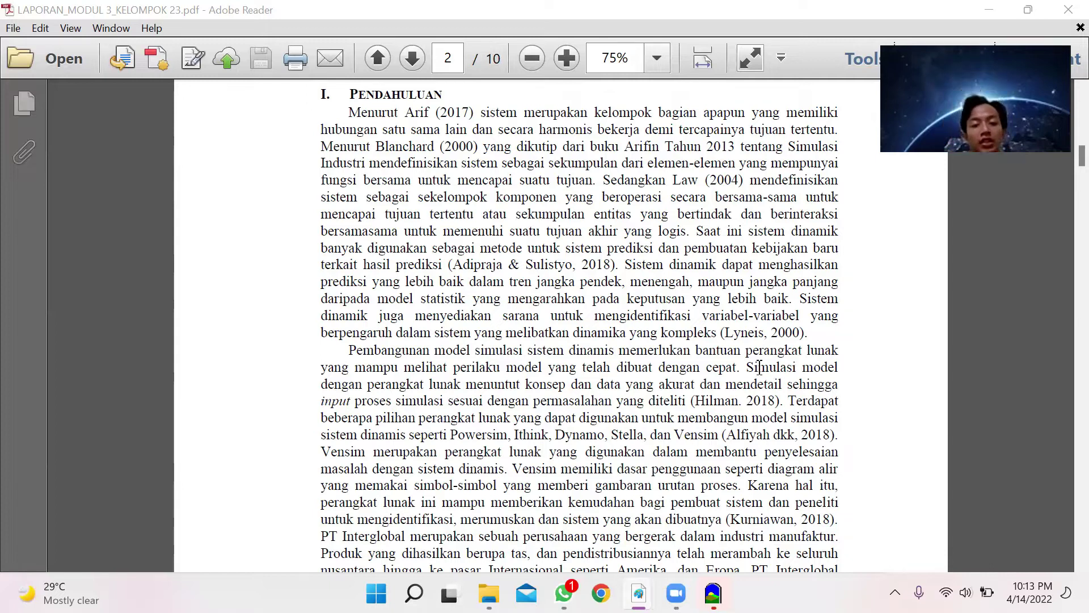
{"action": "scroll", "coordinate": [752, 366], "scroll_direction": "down", "scroll_amount": 6}
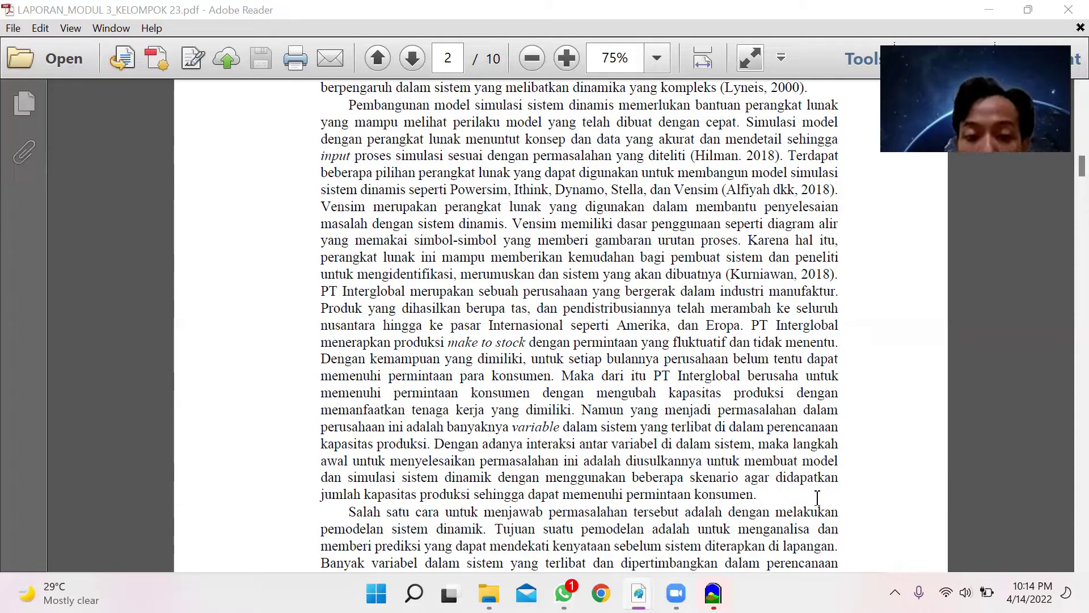
{"action": "scroll", "coordinate": [817, 498], "scroll_direction": "down", "scroll_amount": 5}
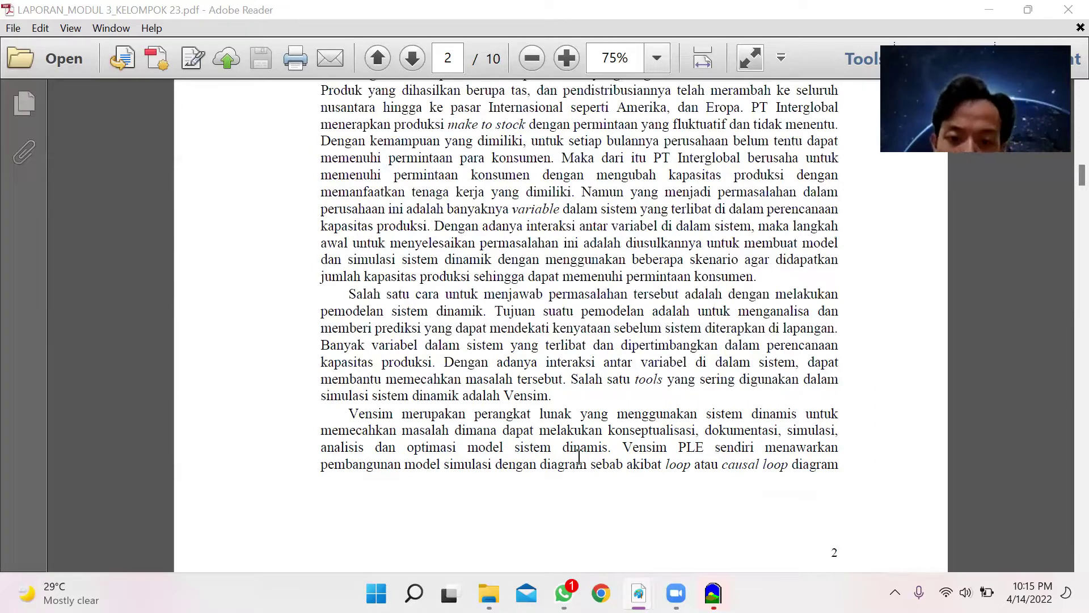
{"action": "scroll", "coordinate": [661, 470], "scroll_direction": "down", "scroll_amount": 3}
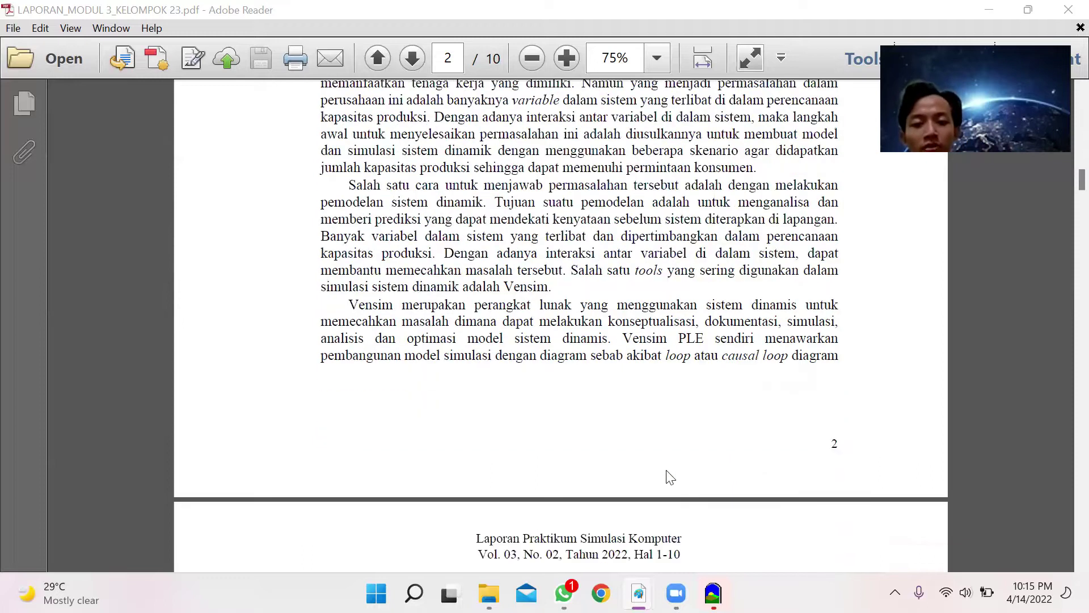
{"action": "scroll", "coordinate": [670, 476], "scroll_direction": "down", "scroll_amount": 5}
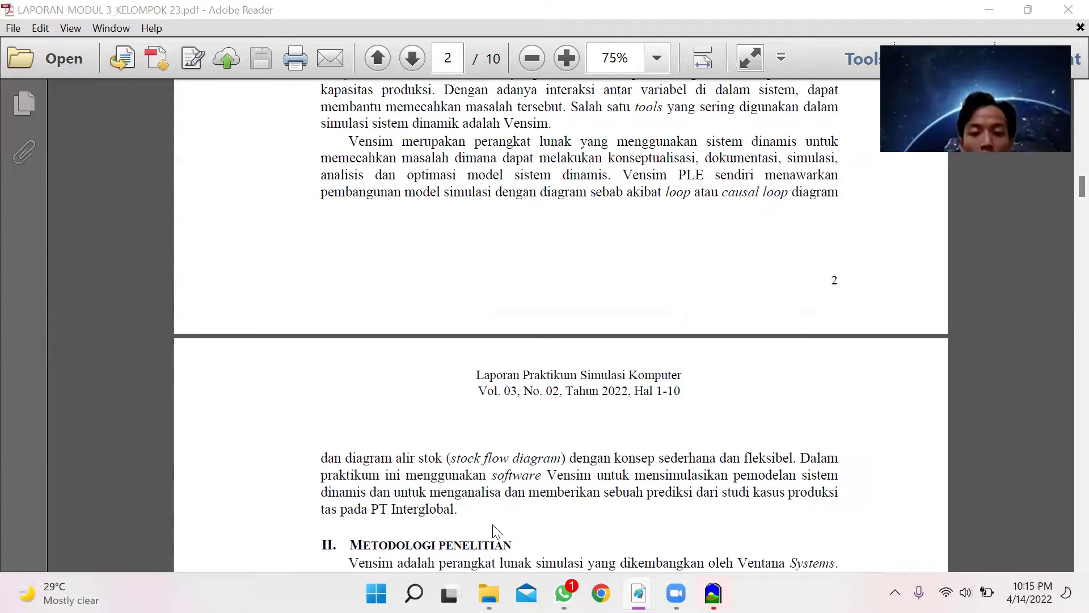
{"action": "scroll", "coordinate": [493, 532], "scroll_direction": "down", "scroll_amount": 10}
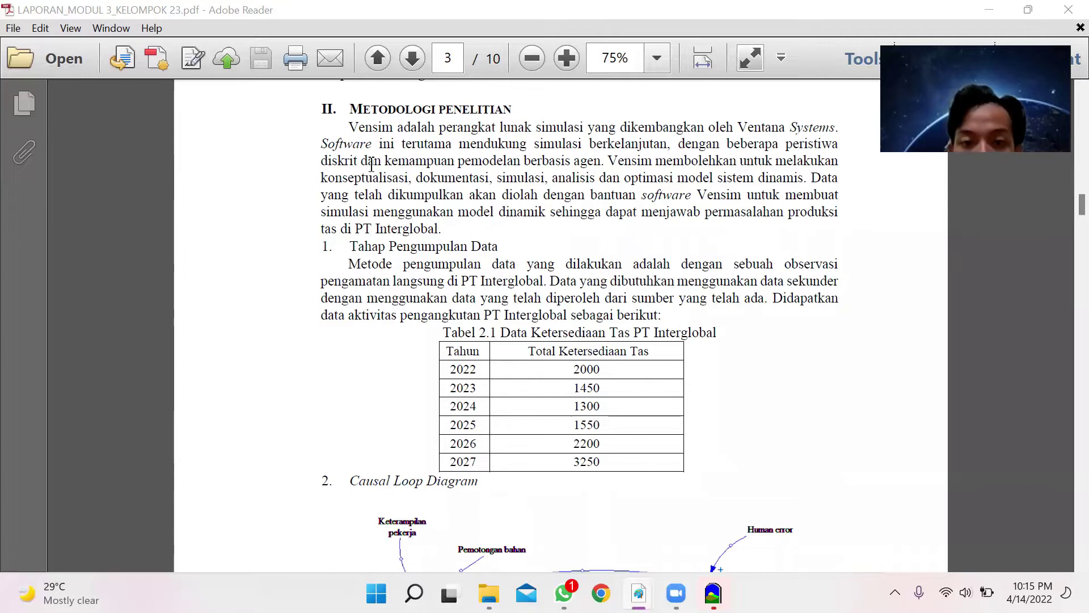
{"action": "scroll", "coordinate": [471, 278], "scroll_direction": "down", "scroll_amount": 3}
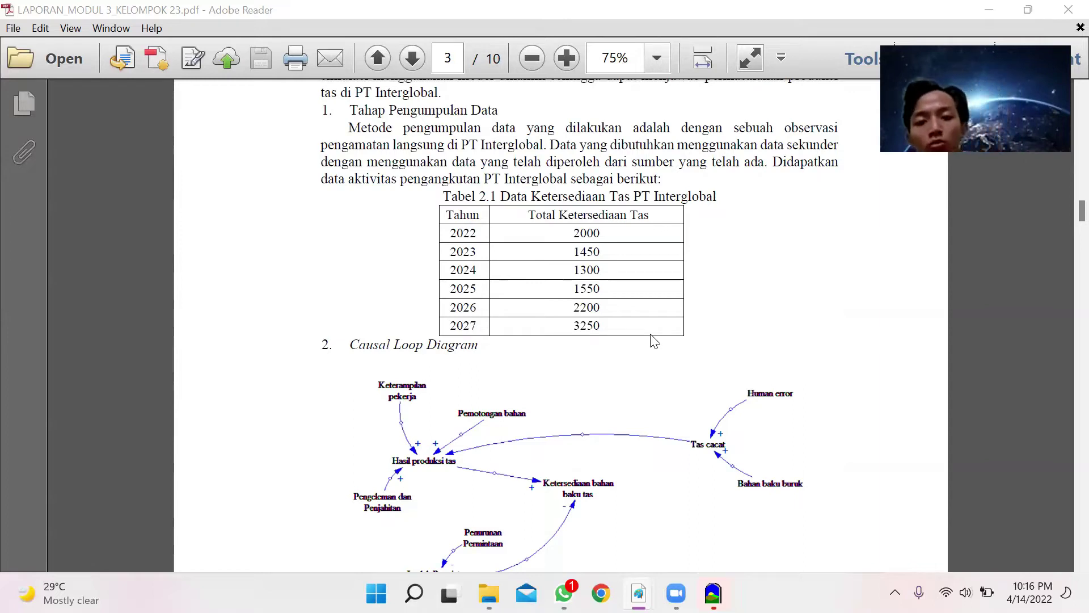
{"action": "scroll", "coordinate": [653, 340], "scroll_direction": "down", "scroll_amount": 3}
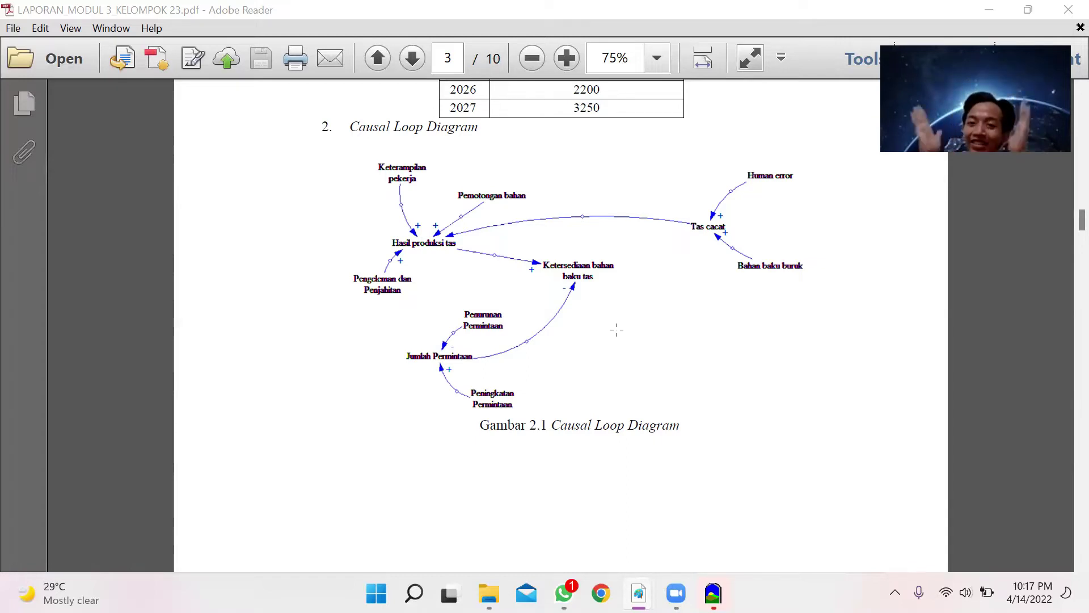
{"action": "scroll", "coordinate": [616, 329], "scroll_direction": "down", "scroll_amount": 10}
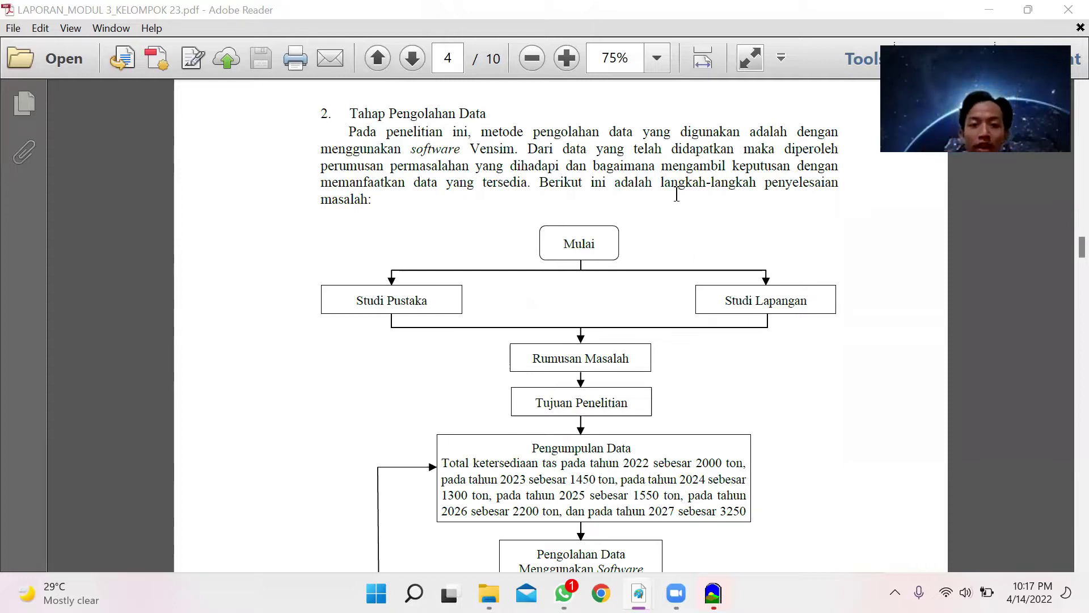
{"action": "scroll", "coordinate": [698, 378], "scroll_direction": "down", "scroll_amount": 9}
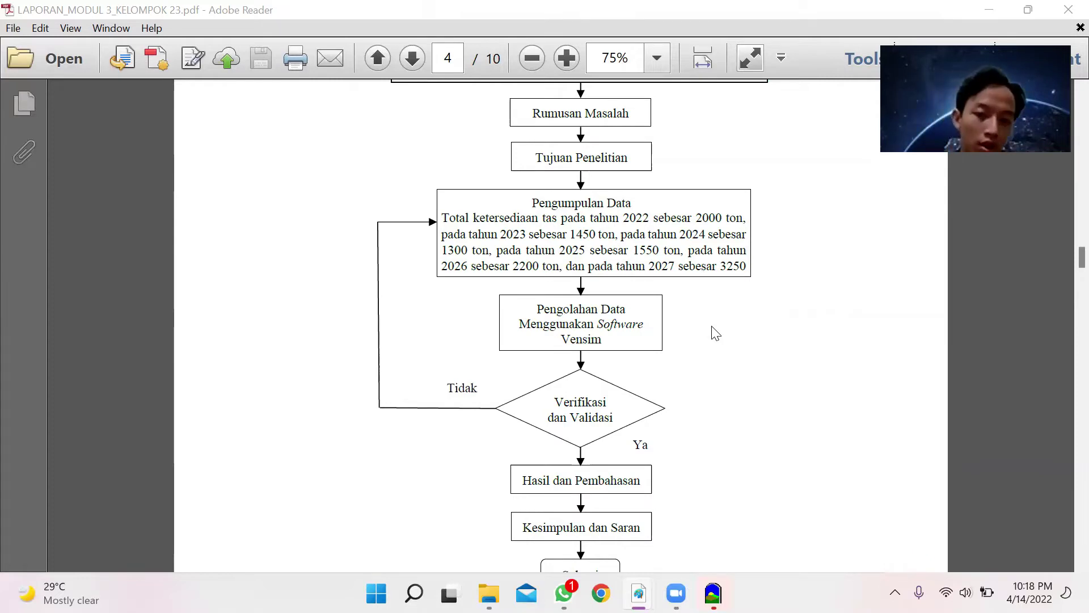
{"action": "scroll", "coordinate": [716, 333], "scroll_direction": "down", "scroll_amount": 3}
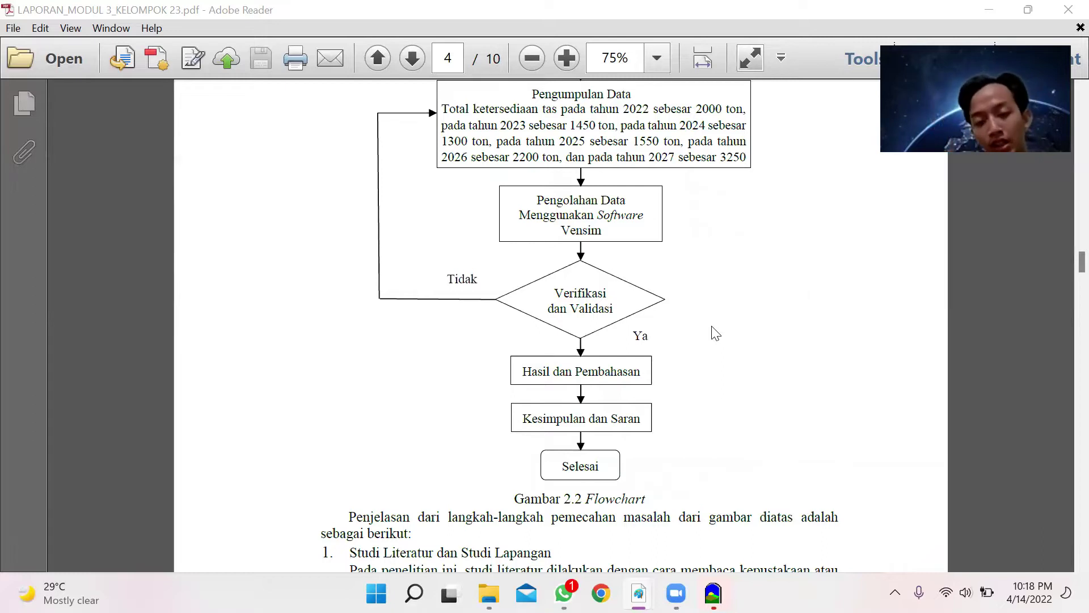
{"action": "scroll", "coordinate": [716, 333], "scroll_direction": "down", "scroll_amount": 15}
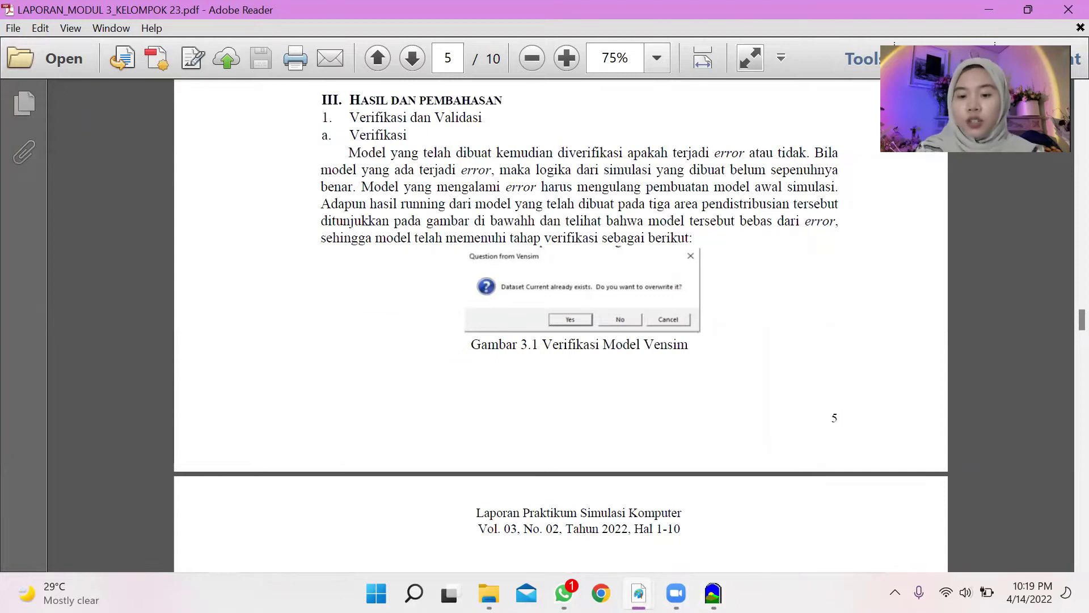
- Switch to Vensim and start a new model with an initial time of 2022 and a final time of 2027
{"action": "left_click", "coordinate": [714, 510]}
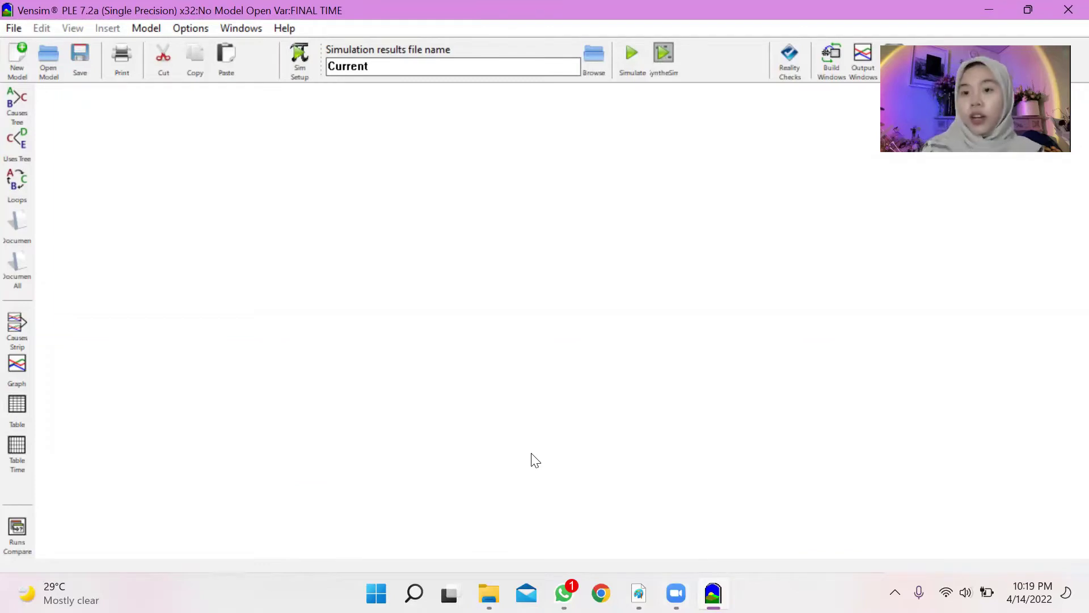
{"action": "left_click", "coordinate": [16, 51]}
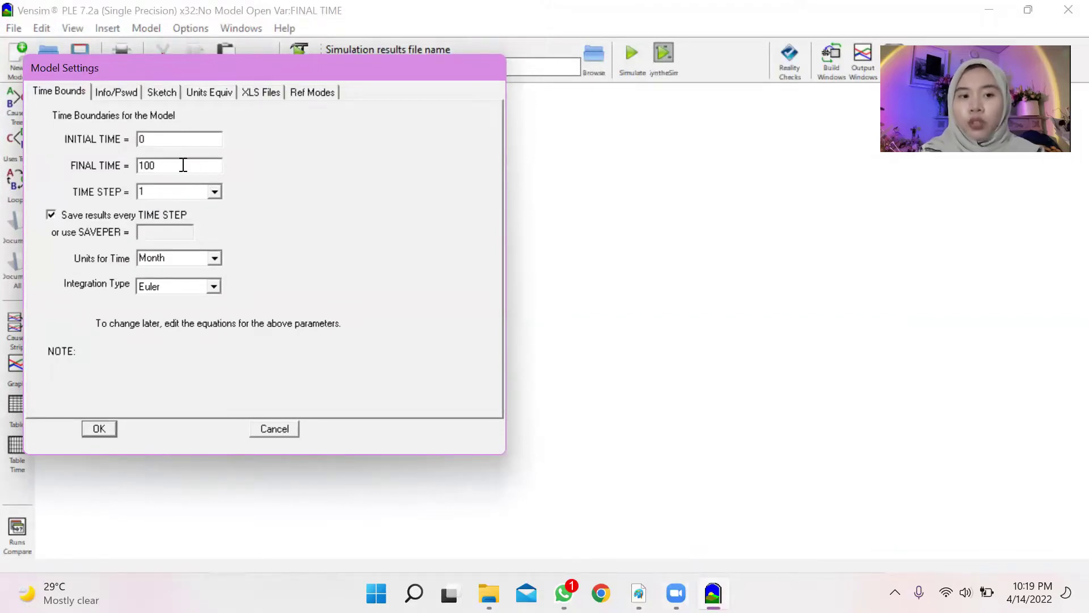
{"action": "left_click", "coordinate": [174, 134]}
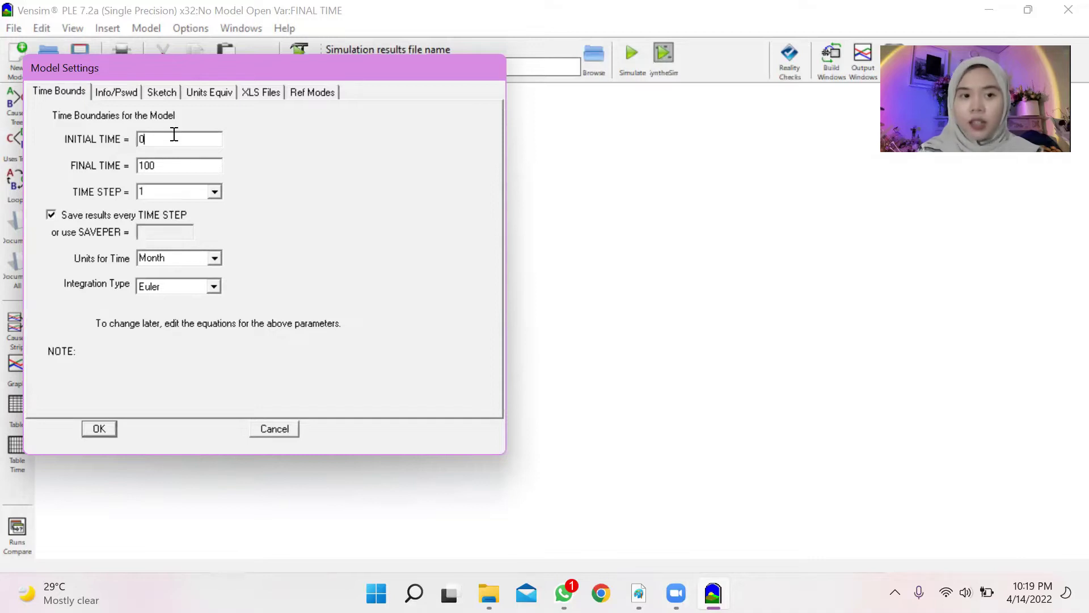
{"action": "key", "text": "BackSpace"}
{"action": "type", "text": "2022"}
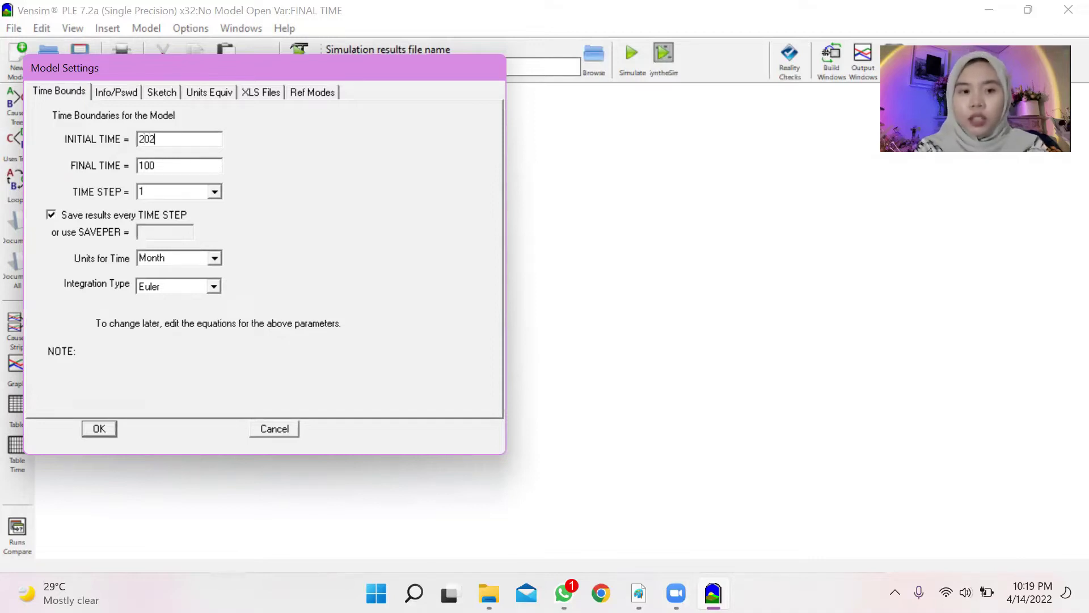
{"action": "left_click", "coordinate": [182, 164]}
{"action": "key", "text": "BackSpace"}
{"action": "key", "text": "BackSpace"}
{"action": "key", "text": "BackSpace"}
{"action": "type", "text": "2"}
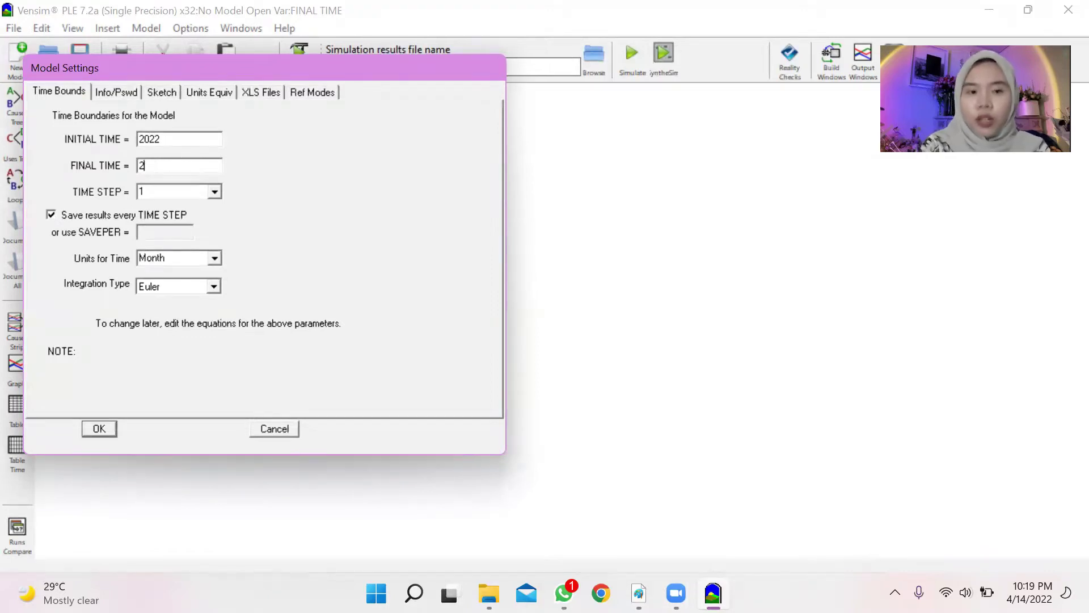
{"action": "type", "text": "027"}
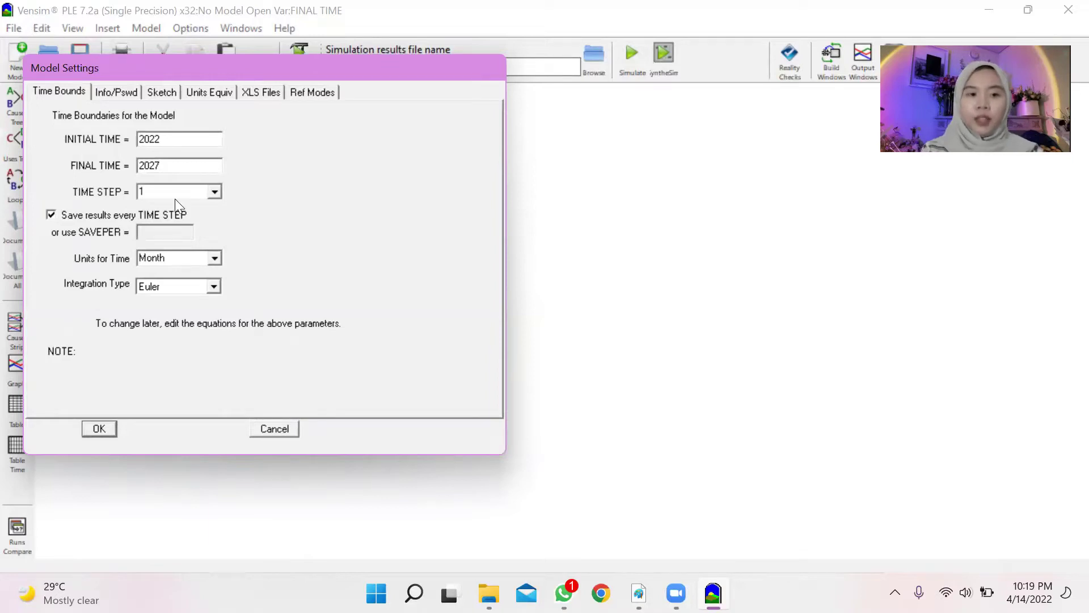
- Set the model's units for time to Year and accept the model settings
{"action": "left_click", "coordinate": [215, 259]}
{"action": "scroll", "coordinate": [190, 294], "scroll_direction": "up", "scroll_amount": 2}
{"action": "left_click", "coordinate": [187, 284]}
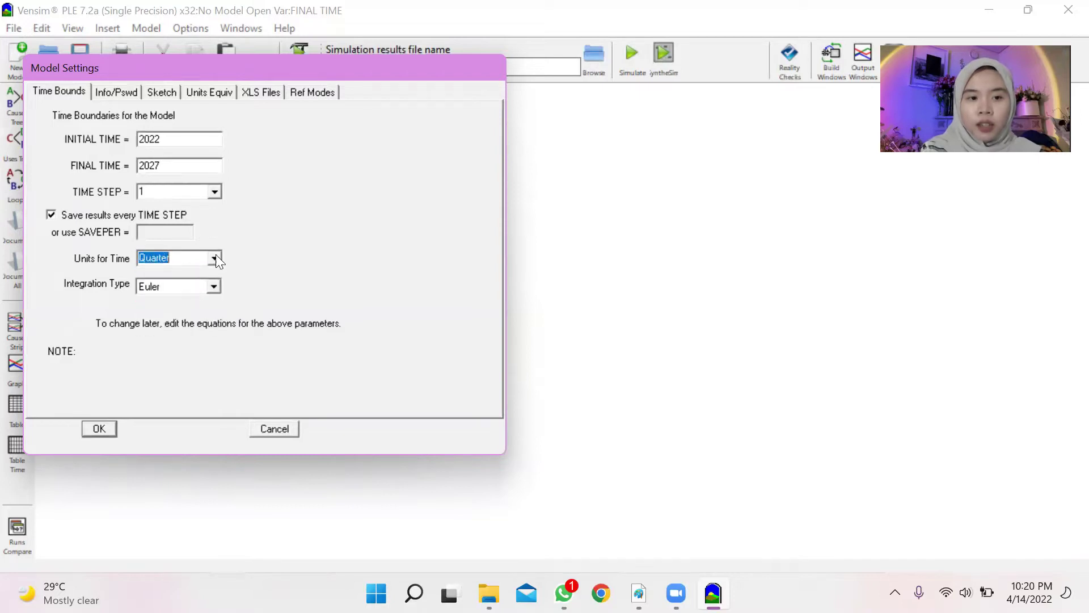
{"action": "left_click", "coordinate": [217, 256]}
{"action": "scroll", "coordinate": [185, 283], "scroll_direction": "up", "scroll_amount": 1}
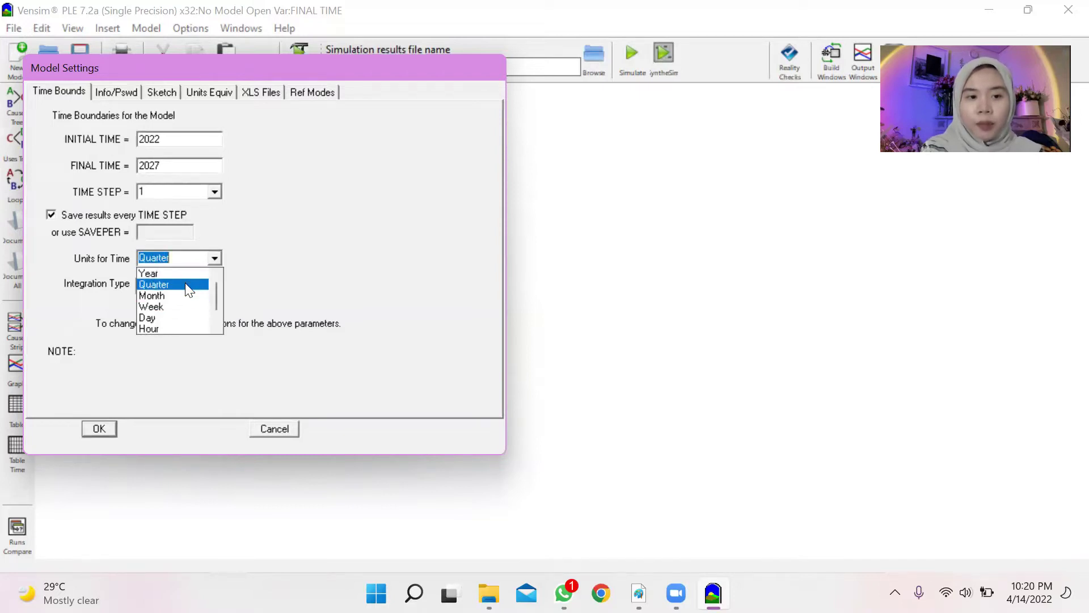
{"action": "left_click", "coordinate": [182, 273]}
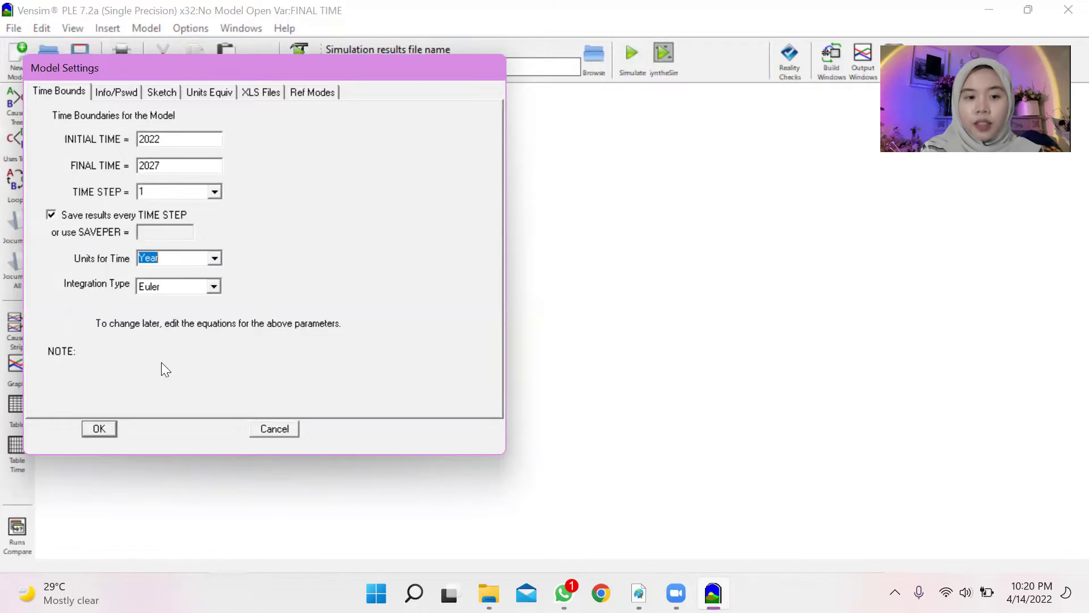
{"action": "left_click", "coordinate": [98, 429]}
- Check the report's causal loop diagram and add a variable named "Keterampilan pekerja" in the upper-left part of the Vensim sketch
{"action": "left_click", "coordinate": [215, 234]}
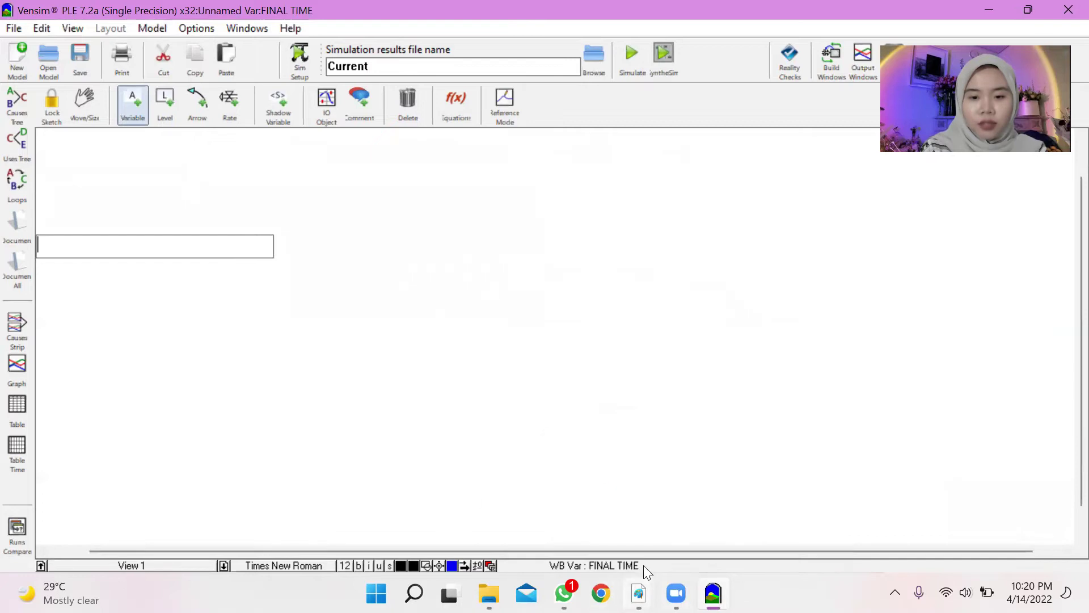
{"action": "mouse_move", "coordinate": [639, 590]}
{"action": "left_click", "coordinate": [649, 545]}
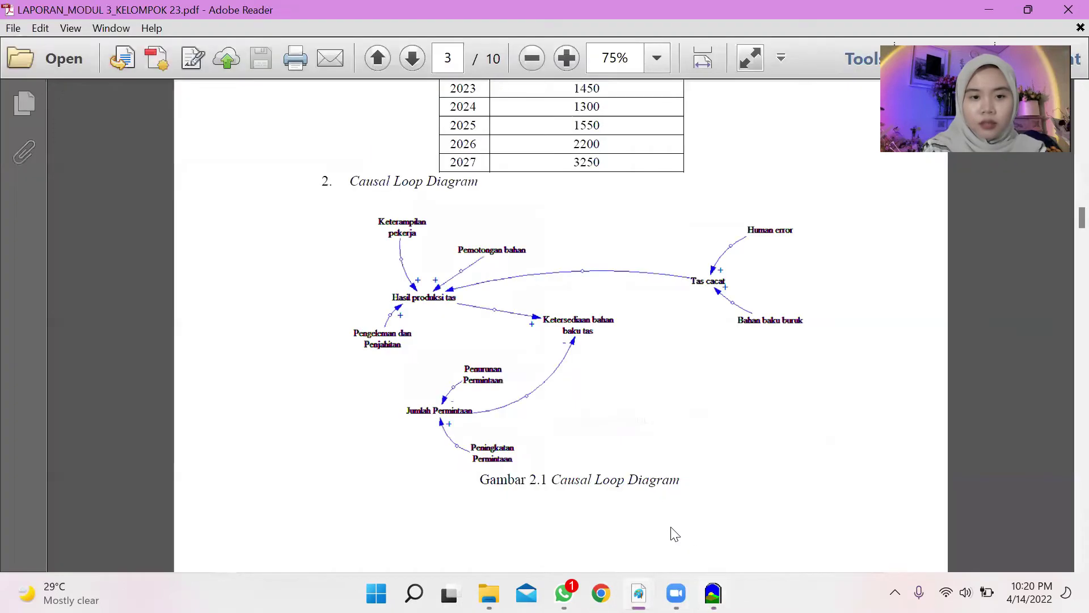
{"action": "mouse_move", "coordinate": [714, 593]}
{"action": "left_click", "coordinate": [727, 553]}
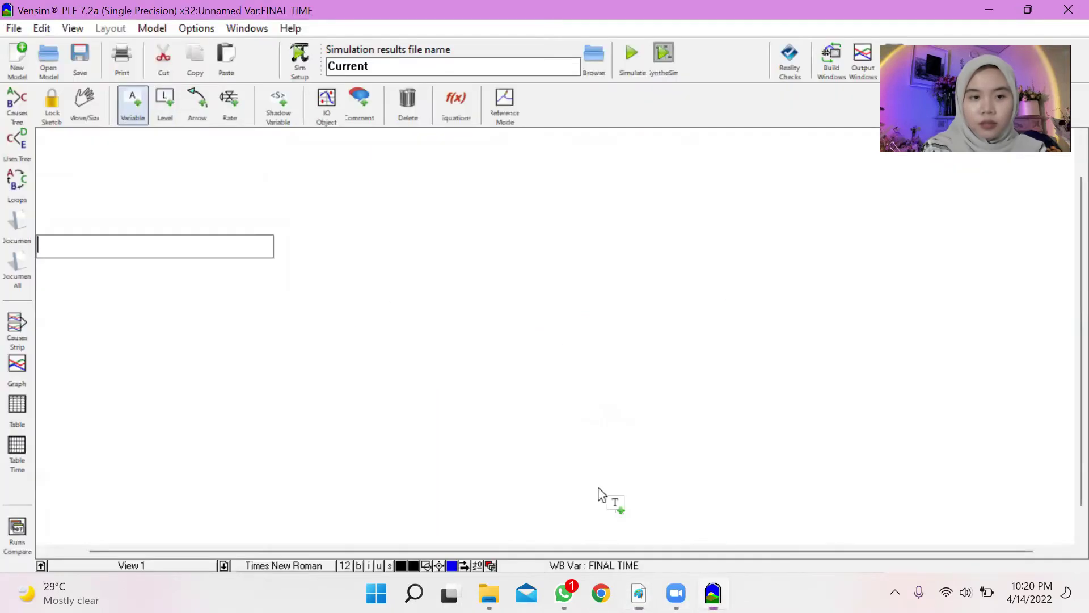
{"action": "type", "text": "Keteramp"}
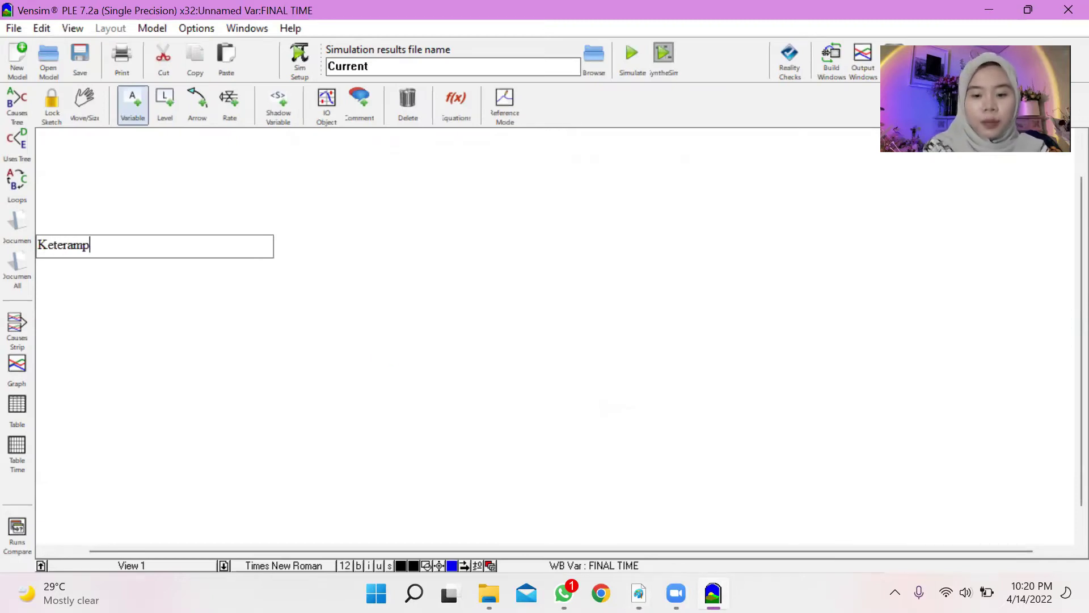
{"action": "type", "text": "ilan pekerja"}
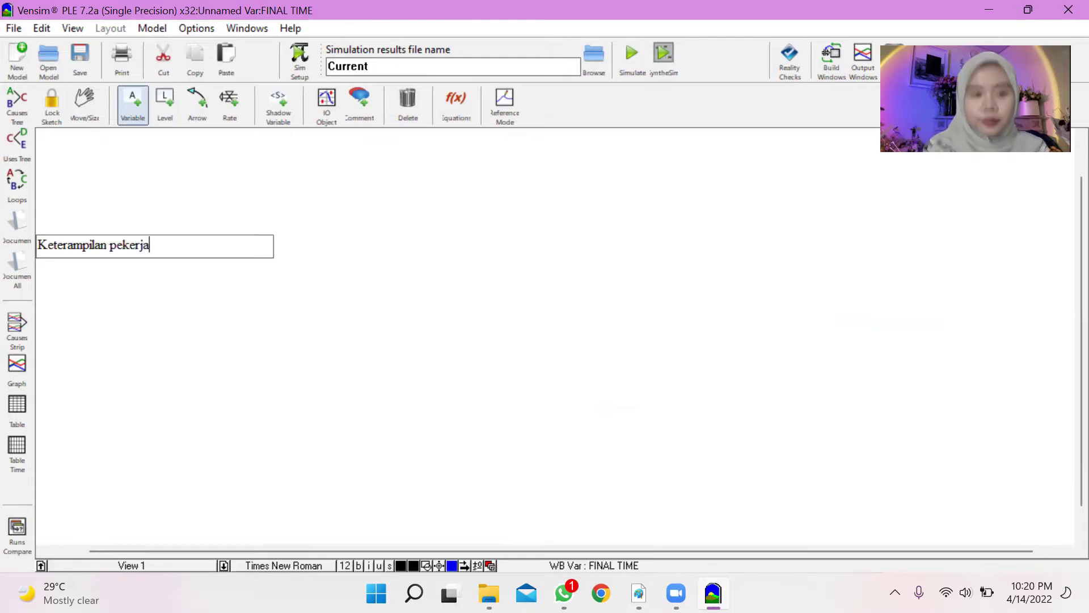
- Add the variables "Pemotongan bahan" to the right of "Keterampilan pekerja" and "Pengeleman dan penjahitan" below them
{"action": "left_click", "coordinate": [355, 261]}
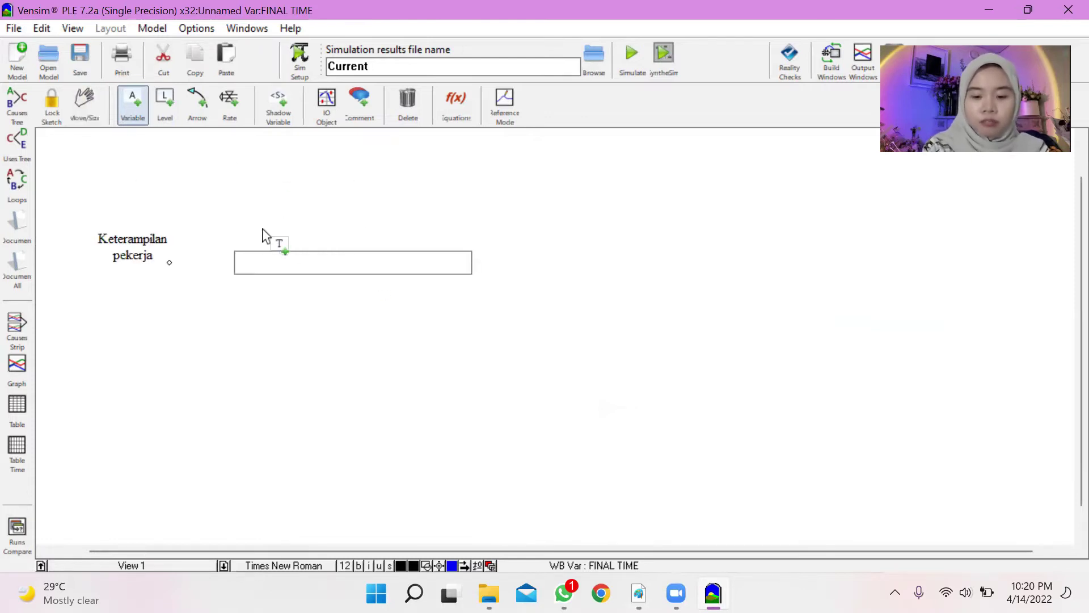
{"action": "type", "text": "Pemotongan bahan"}
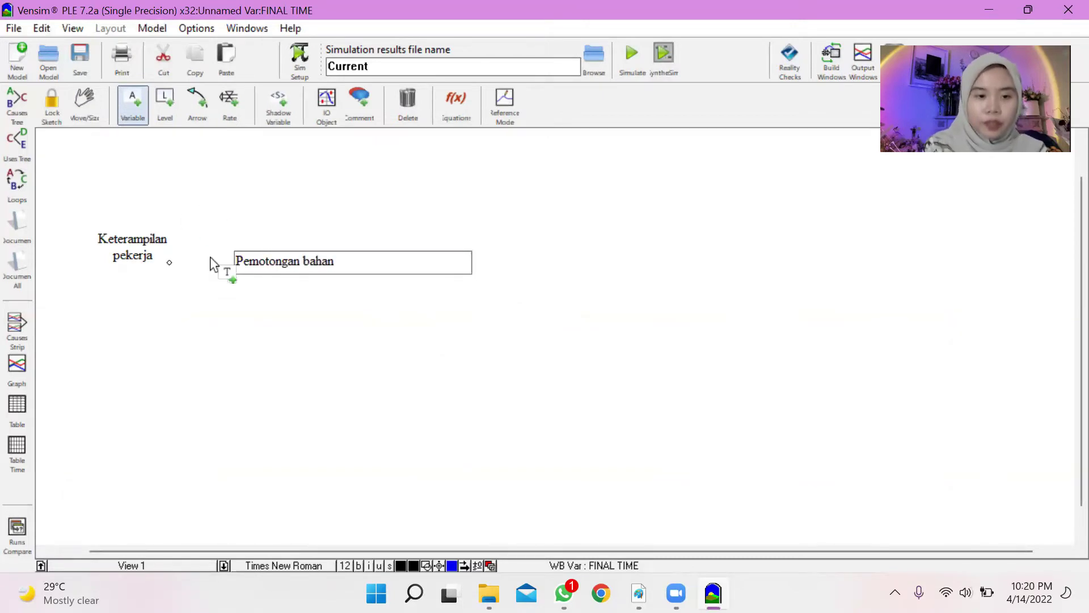
{"action": "left_click", "coordinate": [226, 405]}
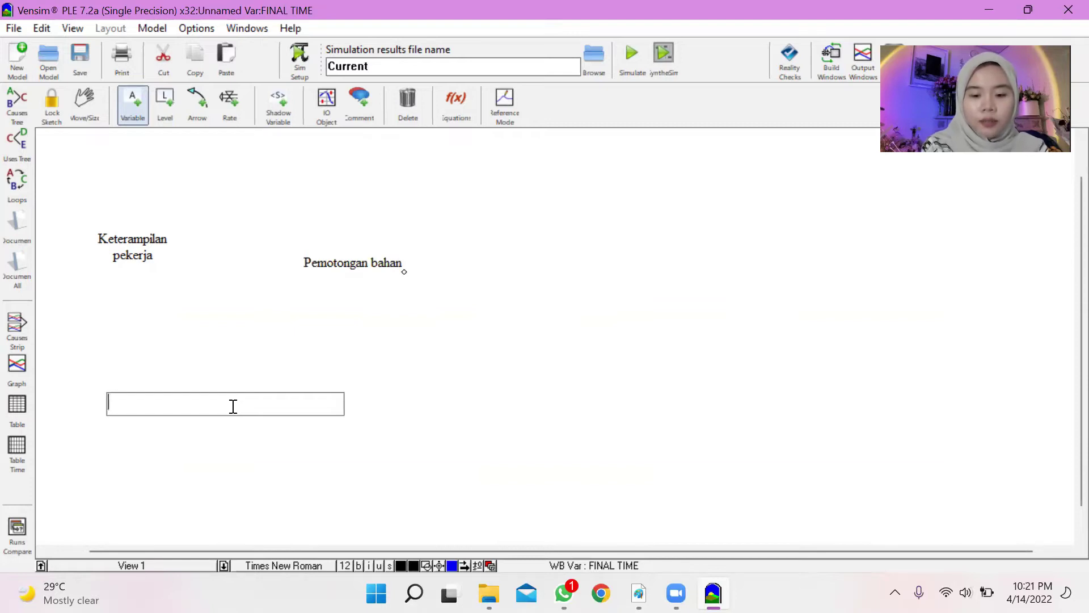
{"action": "type", "text": "Pengelema"}
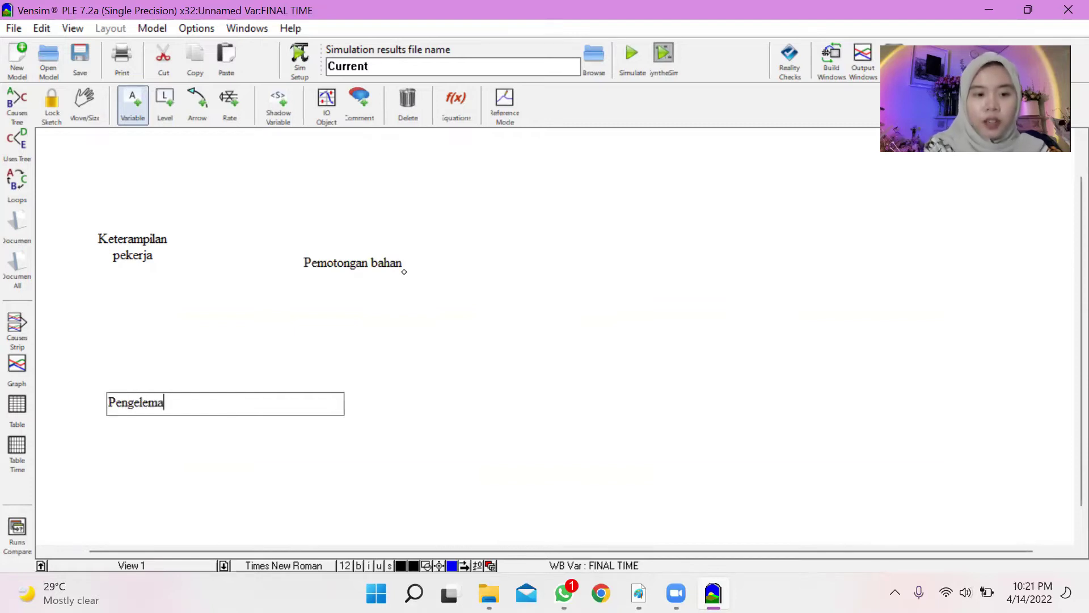
{"action": "type", "text": "n dan penjahitan"}
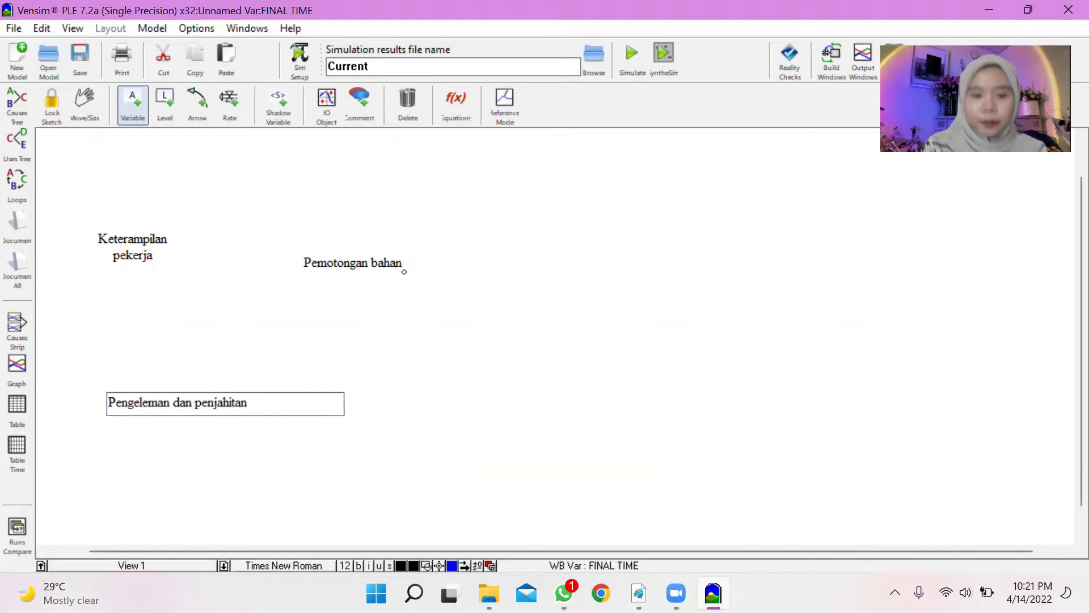
{"action": "key", "text": "Return"}
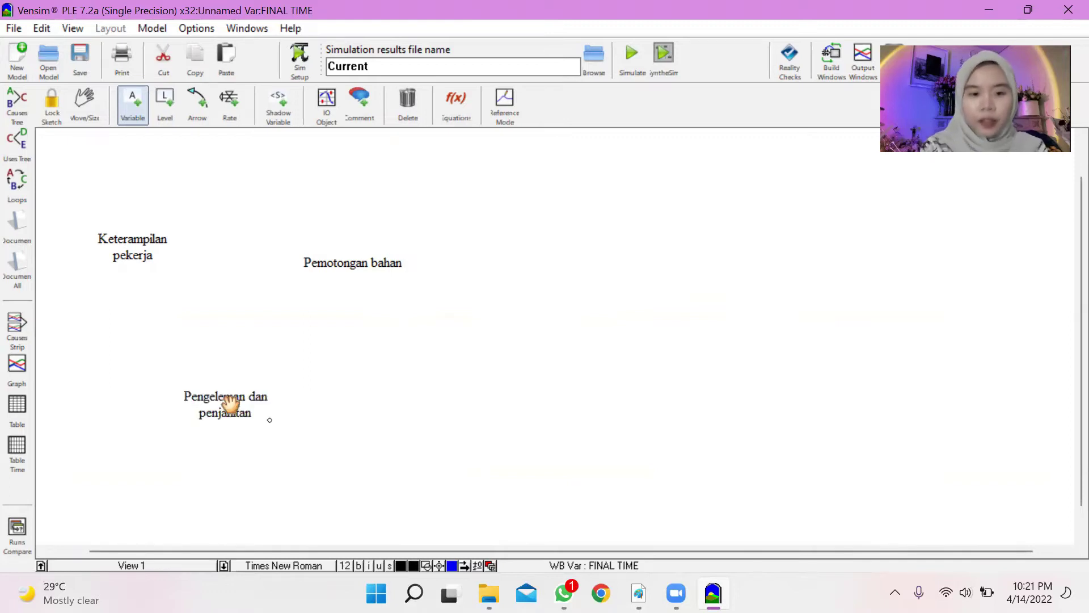
- Add a variable named "Hasil produksi tas" between "Keterampilan pekerja" and "Pengeleman dan penjahitan"
{"action": "left_click", "coordinate": [219, 313]}
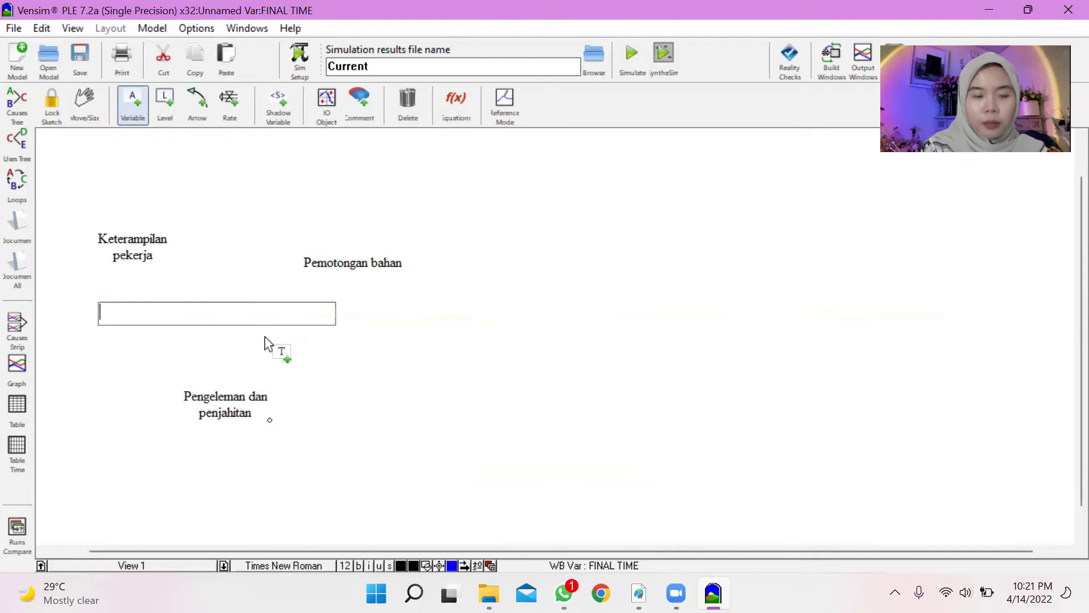
{"action": "type", "text": "Hasil "}
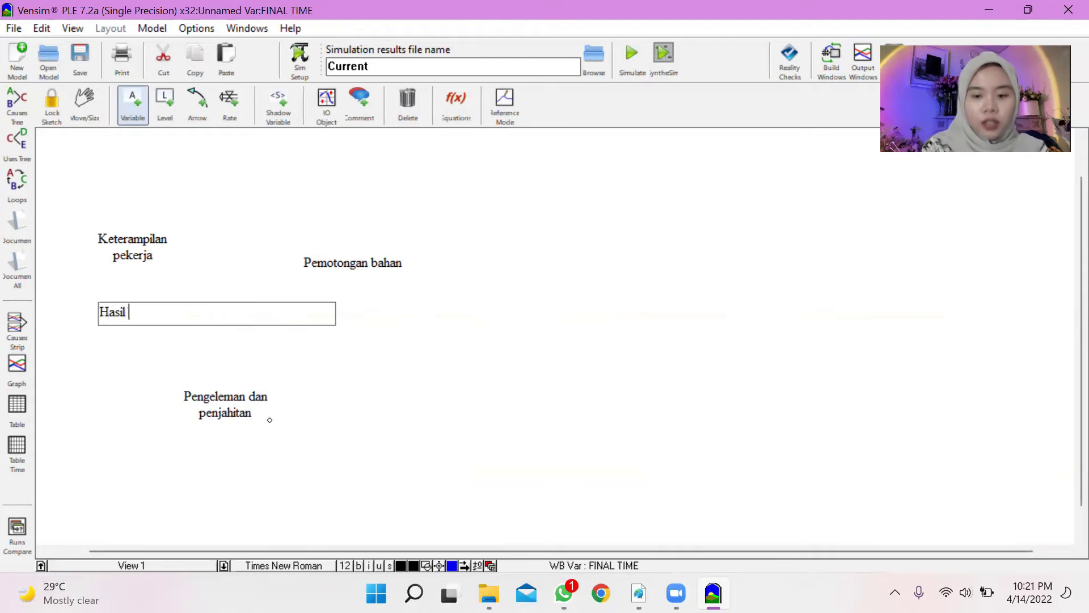
{"action": "type", "text": "produksi tas"}
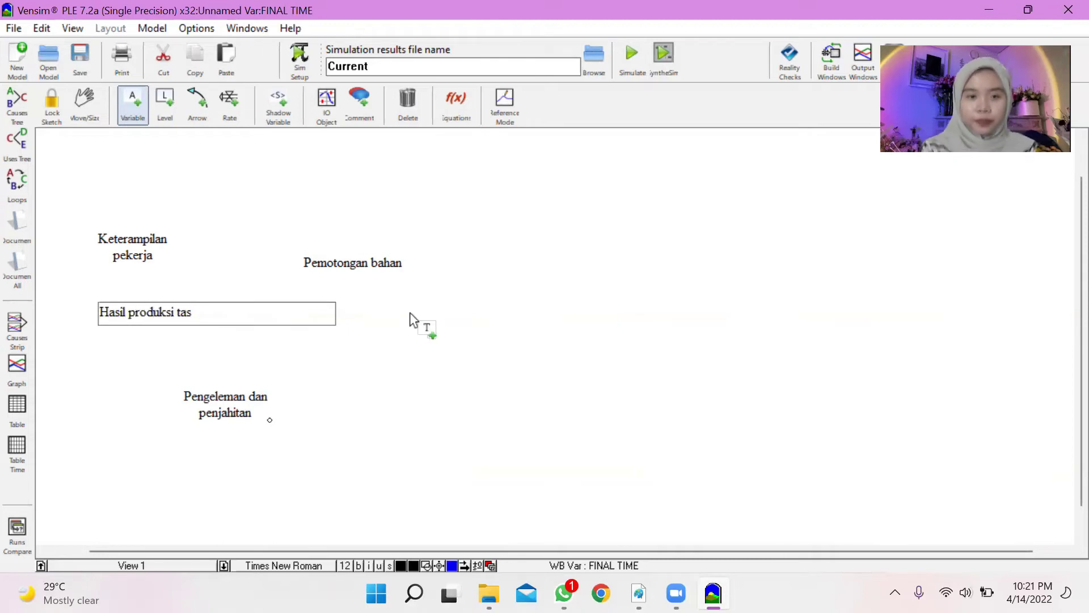
{"action": "left_click", "coordinate": [379, 356]}
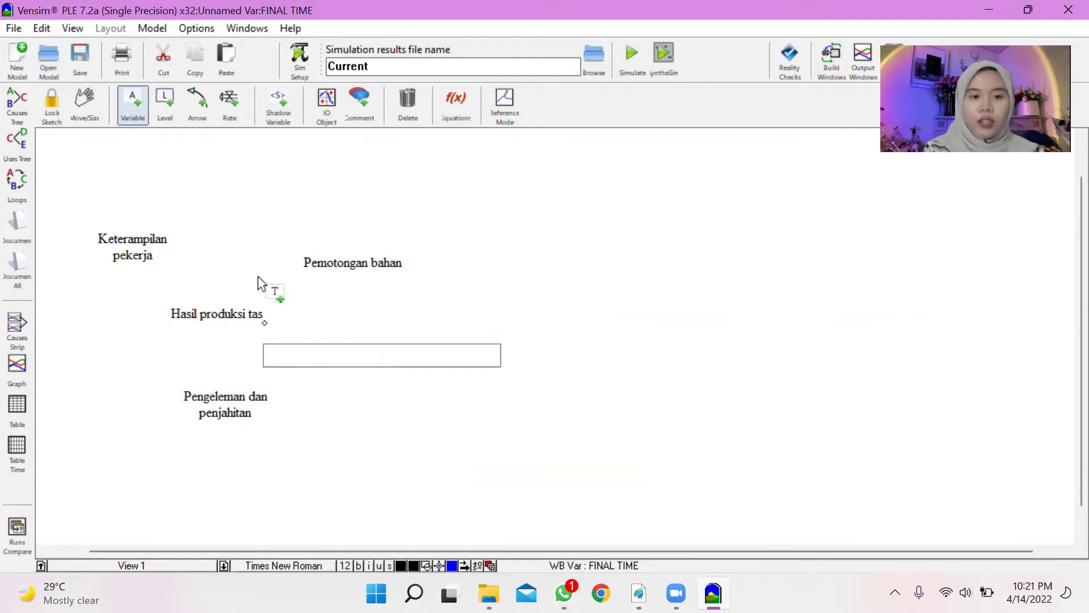
- Connect "Keterampilan pekerja", "Pemotongan bahan" and "Pengeleman dan penjahitan" to "Hasil produksi tas" with one arrow each
{"action": "left_click", "coordinate": [197, 112]}
{"action": "left_click", "coordinate": [130, 244]}
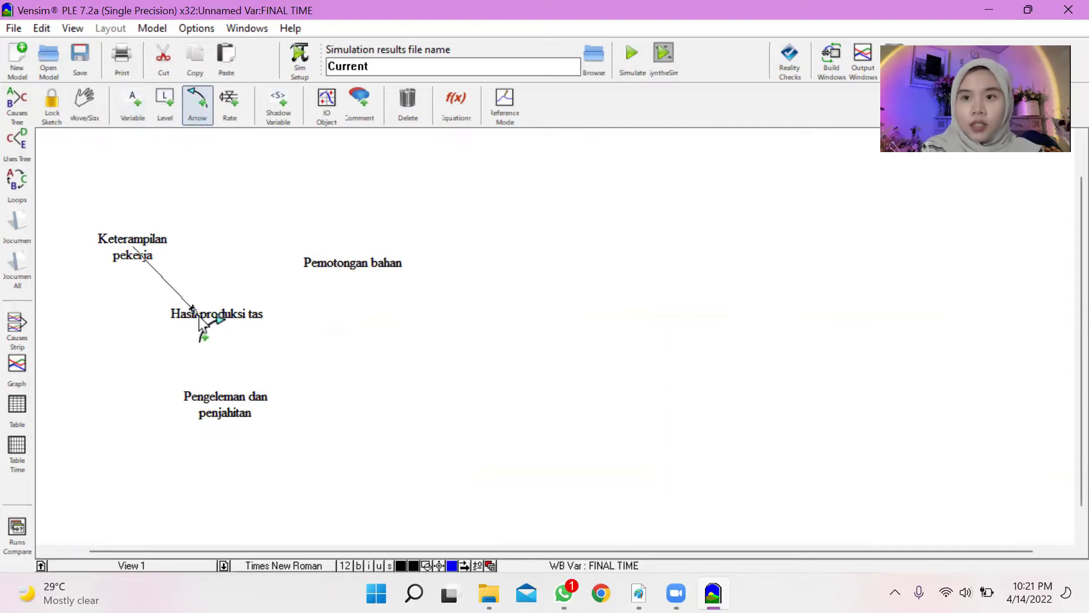
{"action": "left_click", "coordinate": [200, 321]}
{"action": "left_click", "coordinate": [344, 266]}
{"action": "left_click", "coordinate": [242, 315]}
{"action": "left_click", "coordinate": [230, 405]}
{"action": "left_click", "coordinate": [219, 321]}
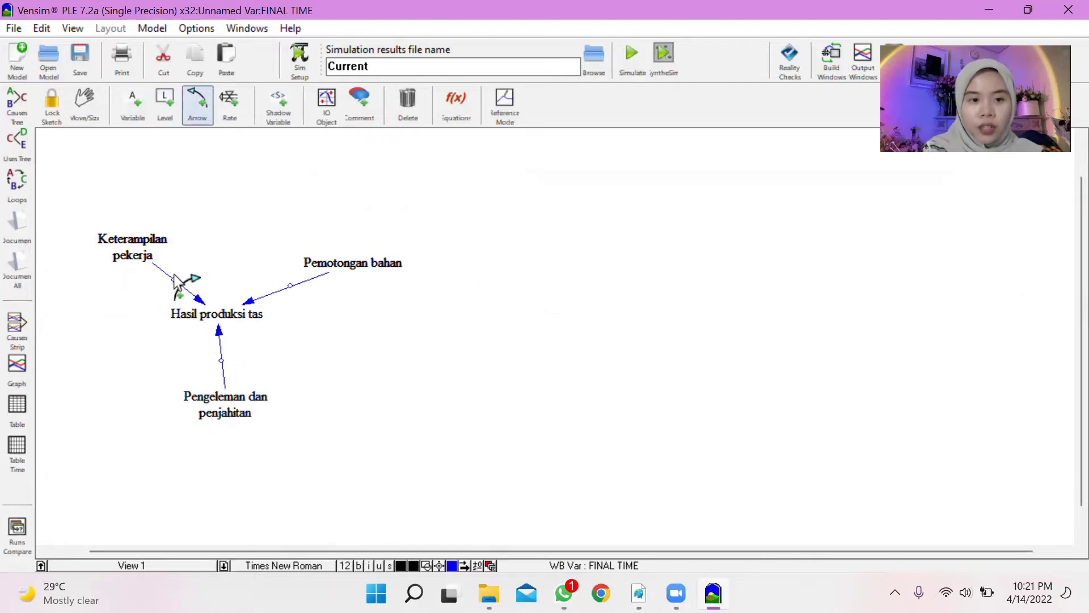
- Curve the arrows from "Keterampilan pekerja" and "Pemotongan bahan", and undo the bend made on the arrow from "Pengeleman dan penjahitan"
{"action": "left_click_drag", "start_coordinate": [173, 284], "coordinate": [185, 255]}
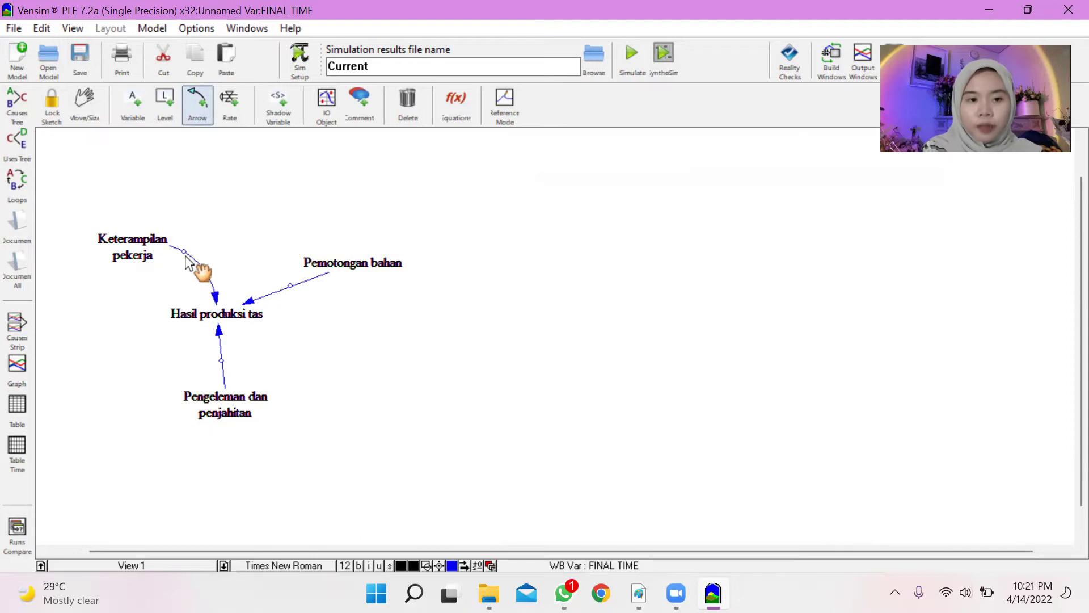
{"action": "left_click_drag", "start_coordinate": [290, 285], "coordinate": [318, 311]}
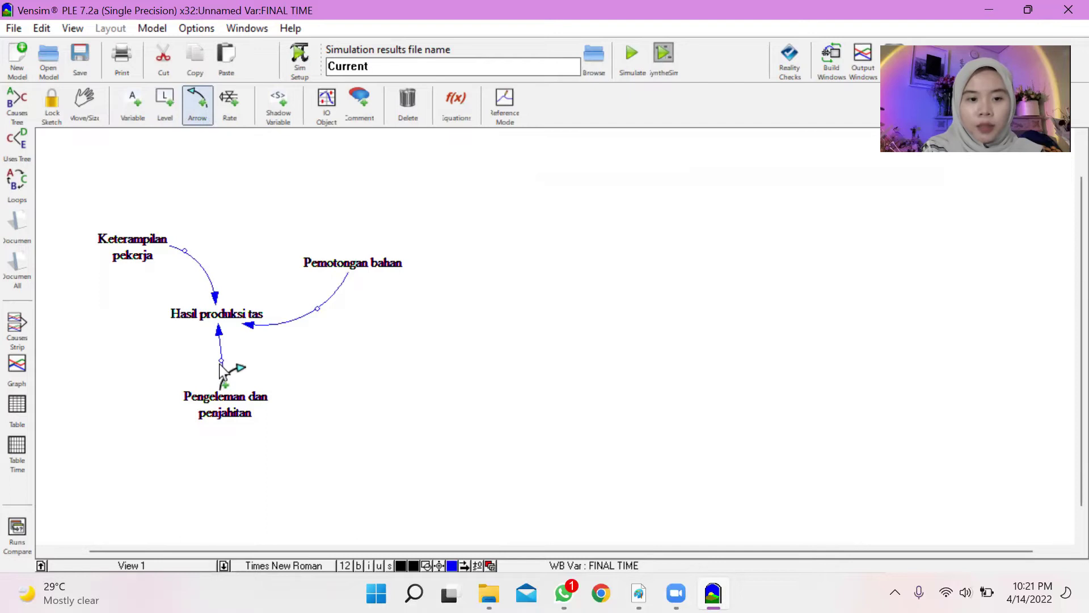
{"action": "left_click_drag", "start_coordinate": [221, 363], "coordinate": [191, 362]}
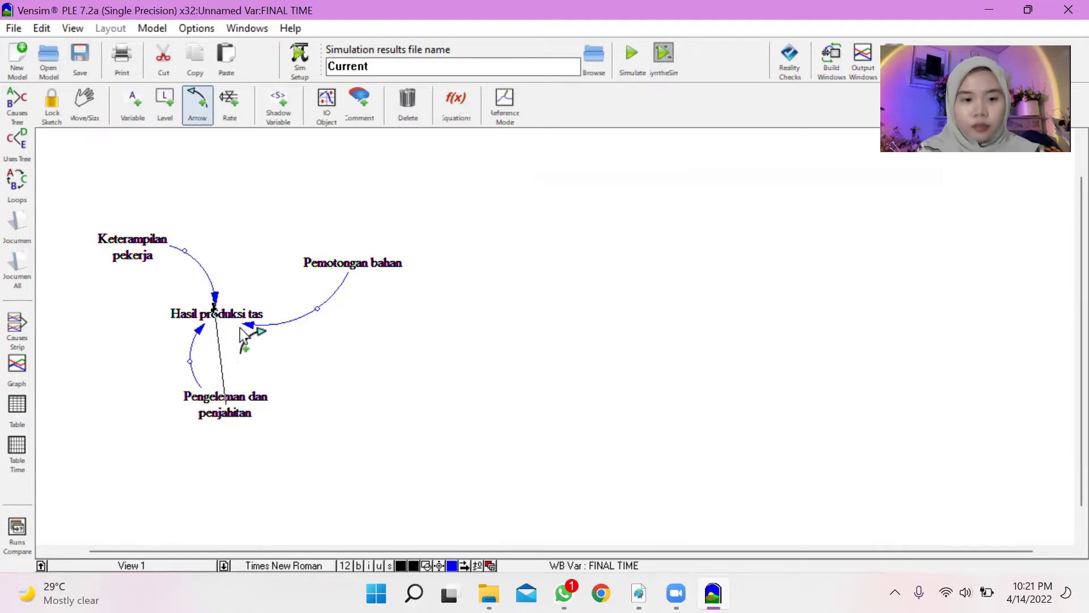
{"action": "key", "text": "ctrl+z"}
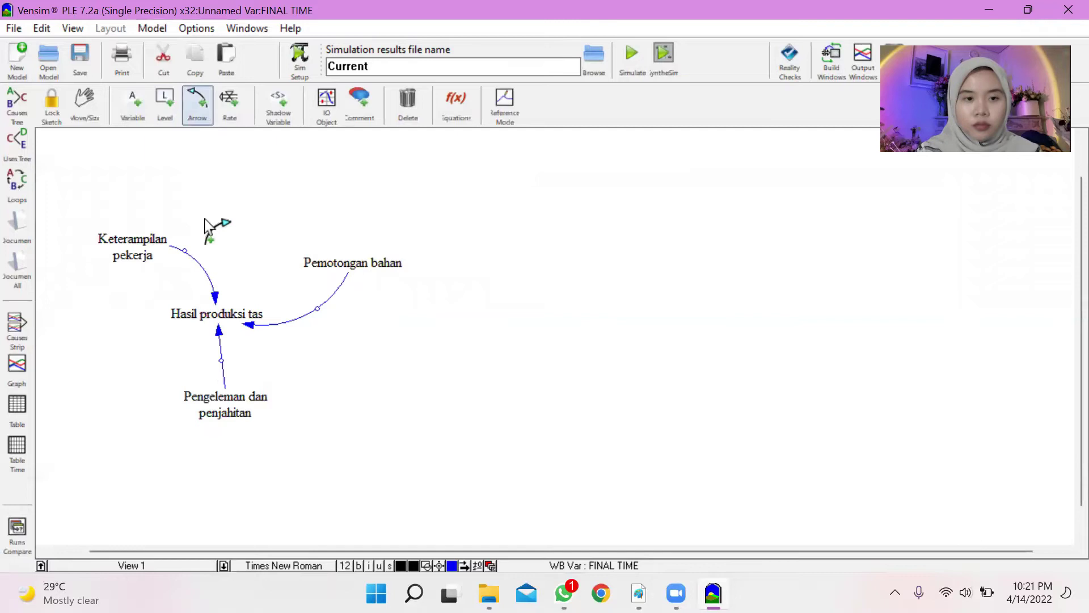
- Give the arrow from "Keterampilan pekerja" to "Hasil produksi tas" a + polarity
{"action": "right_click", "coordinate": [187, 251]}
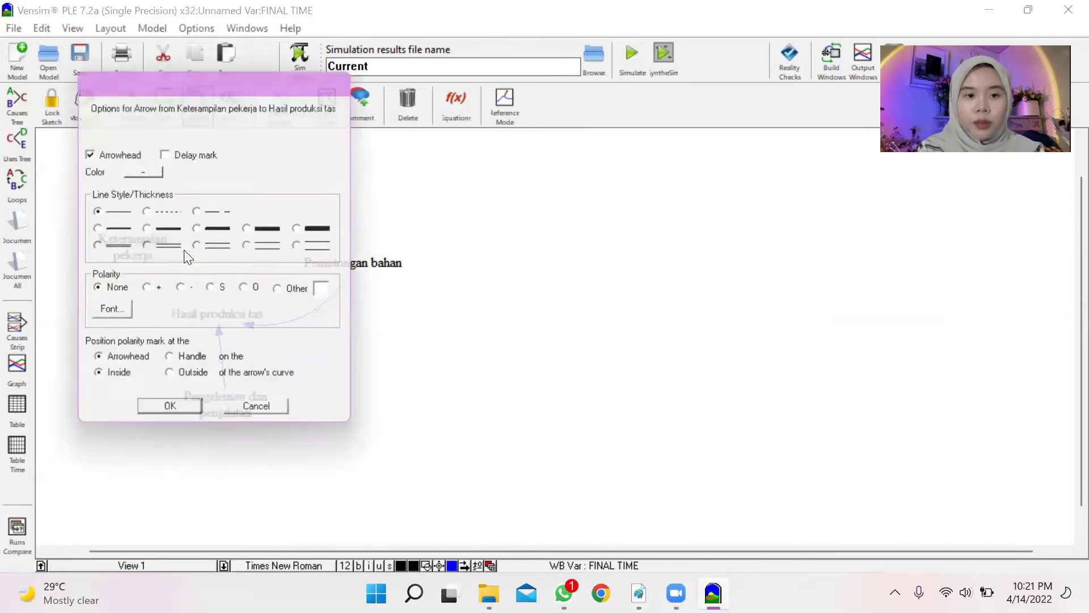
{"action": "left_click", "coordinate": [184, 417]}
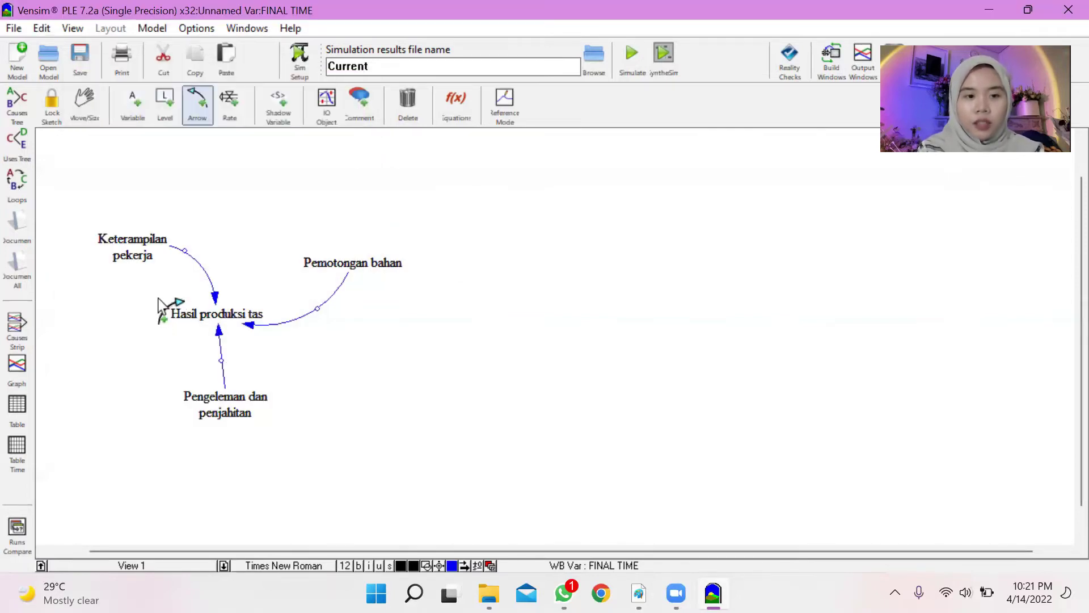
{"action": "right_click", "coordinate": [183, 253]}
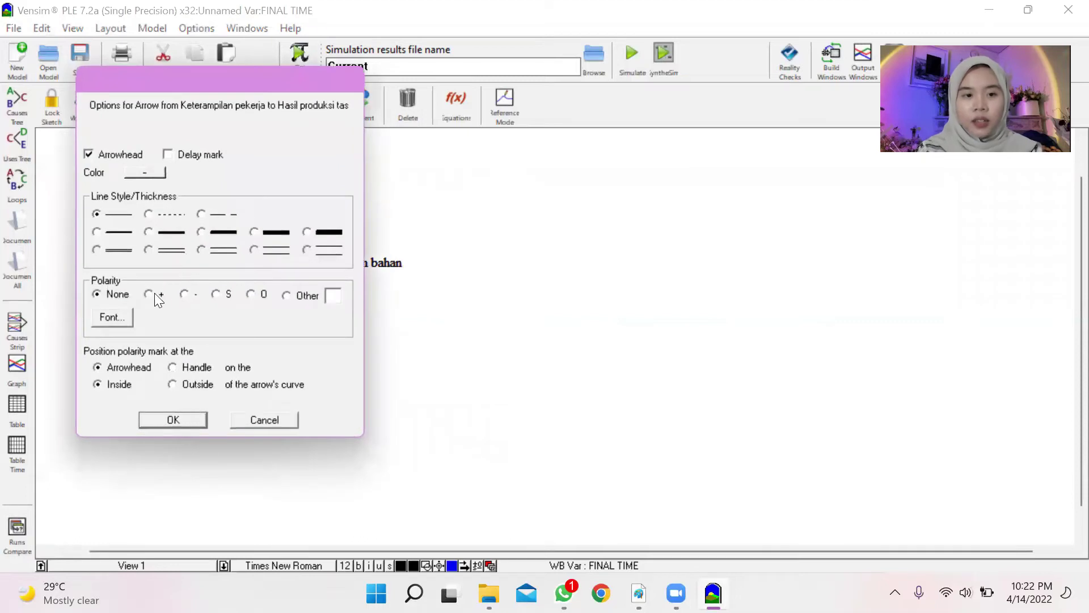
{"action": "left_click", "coordinate": [150, 295]}
{"action": "left_click", "coordinate": [173, 419]}
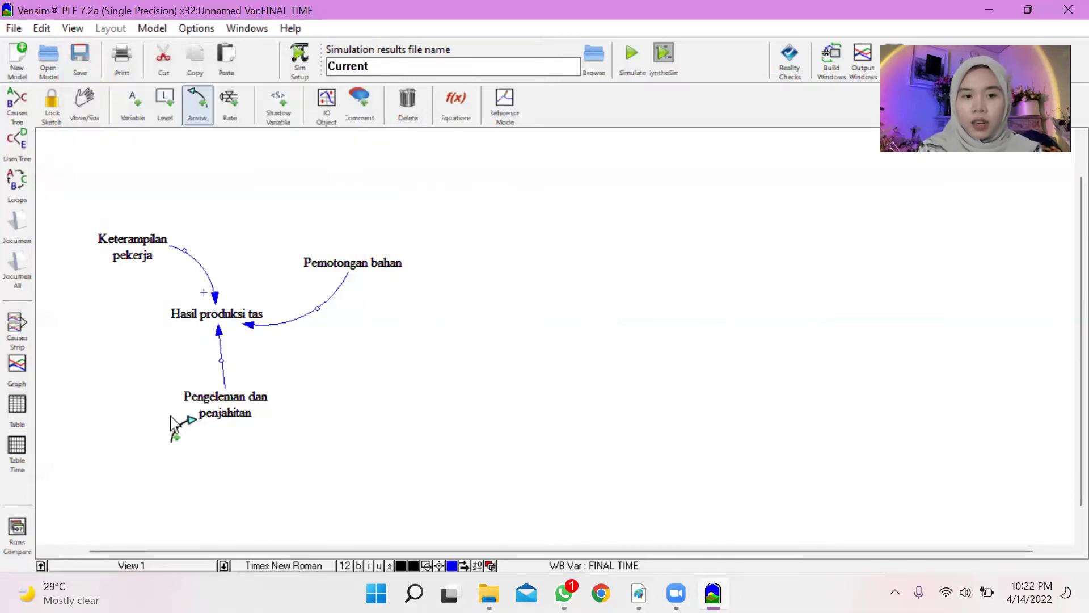
- Give the arrows from "Pemotongan bahan" and "Pengeleman dan penjahitan" to "Hasil produksi tas" a + polarity and bend the latter slightly
{"action": "right_click", "coordinate": [320, 308]}
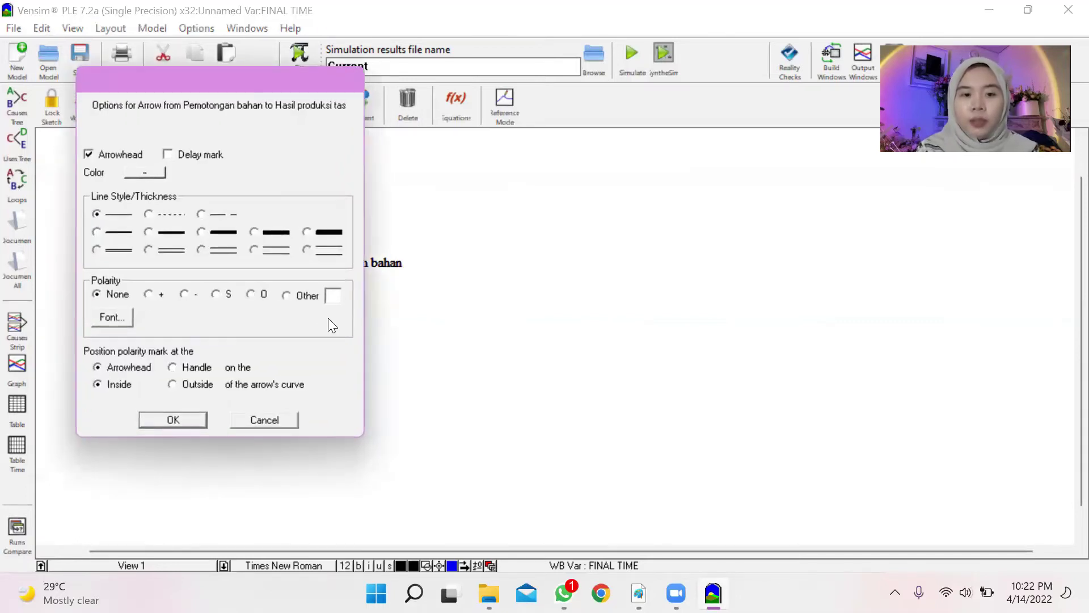
{"action": "left_click", "coordinate": [168, 421]}
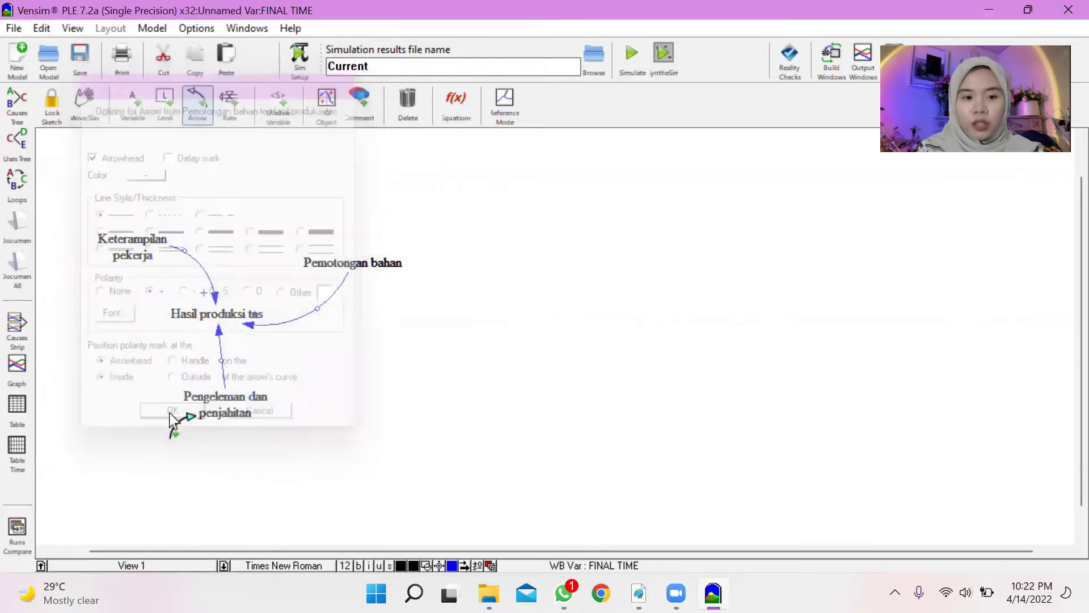
{"action": "right_click", "coordinate": [223, 371]}
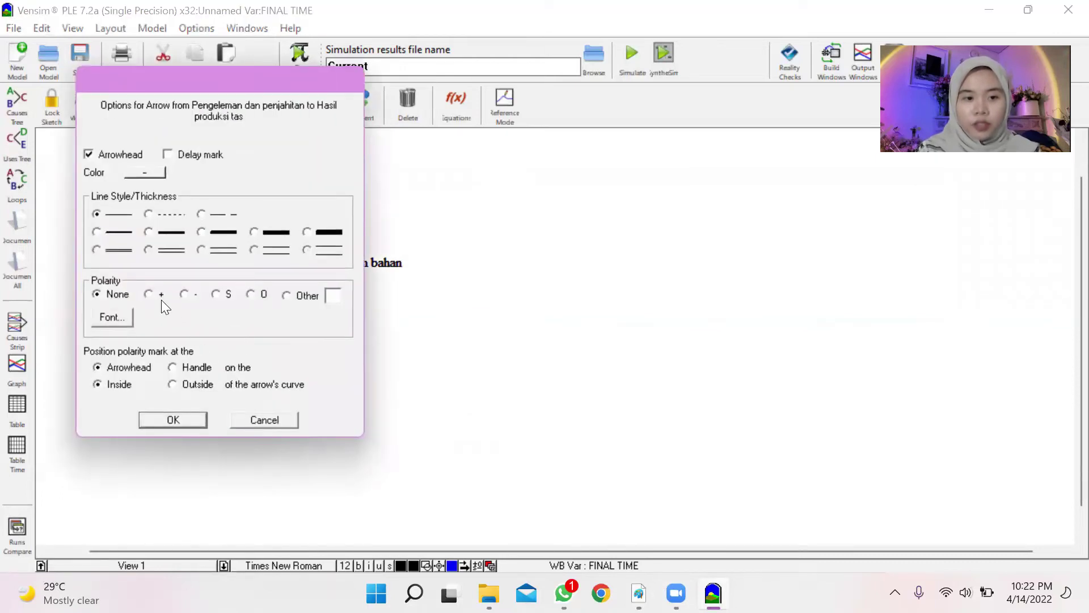
{"action": "left_click", "coordinate": [187, 417]}
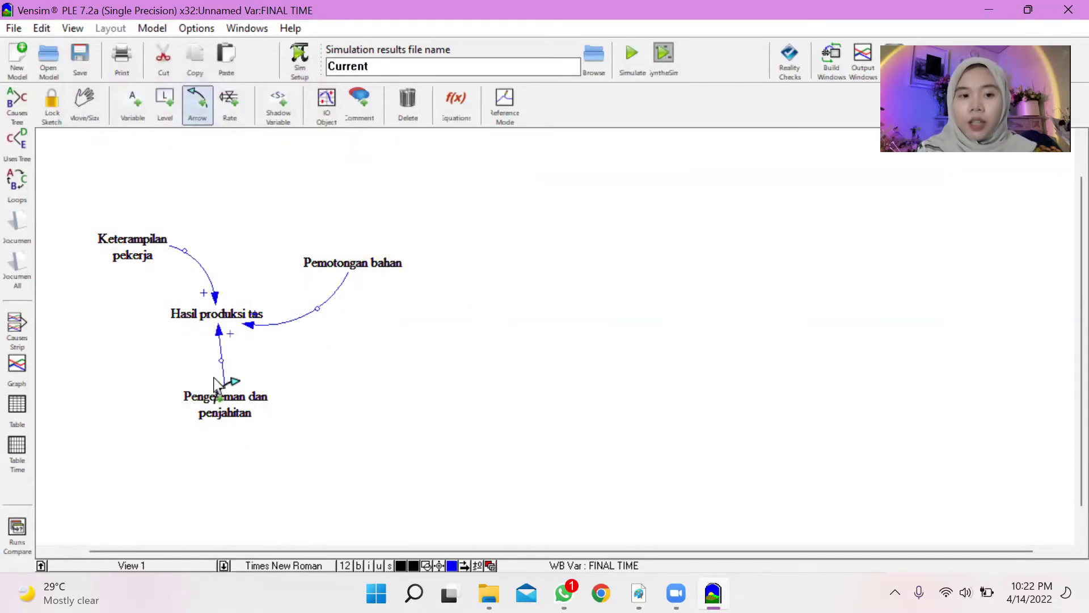
{"action": "left_click_drag", "start_coordinate": [220, 362], "coordinate": [208, 358]}
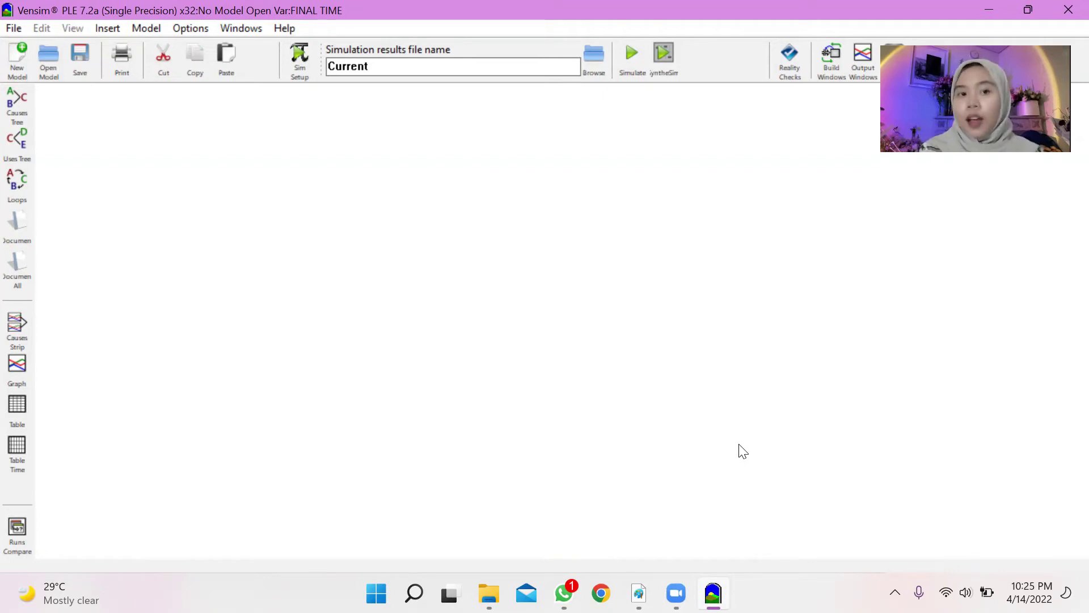
- Start another new model with an initial time of 2022 and a final time of 2027
{"action": "left_click", "coordinate": [17, 63]}
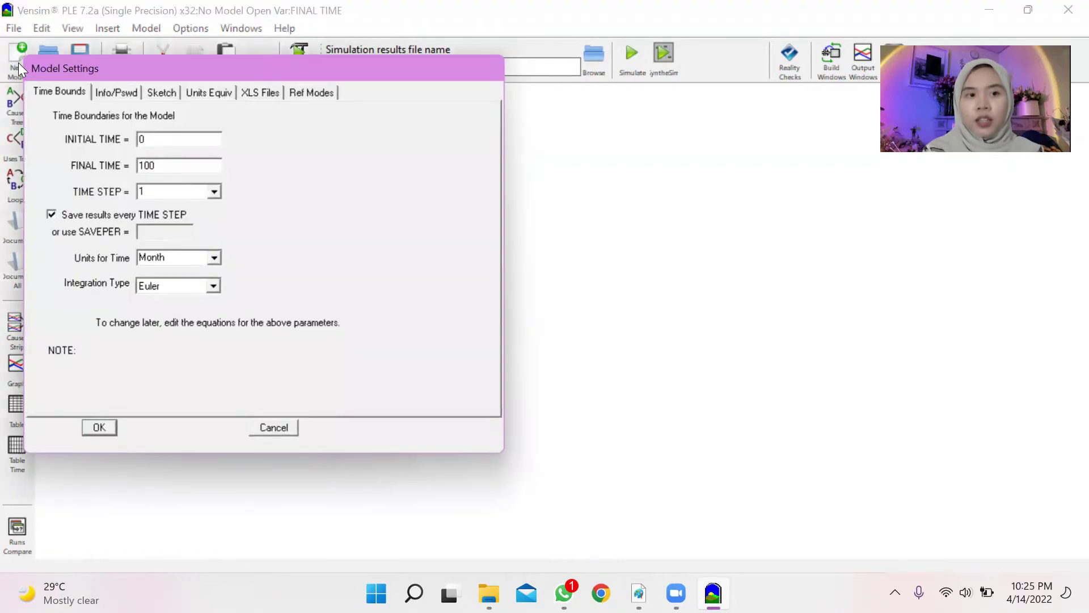
{"action": "left_click", "coordinate": [146, 139]}
{"action": "key", "text": "BackSpace"}
{"action": "type", "text": "2022"}
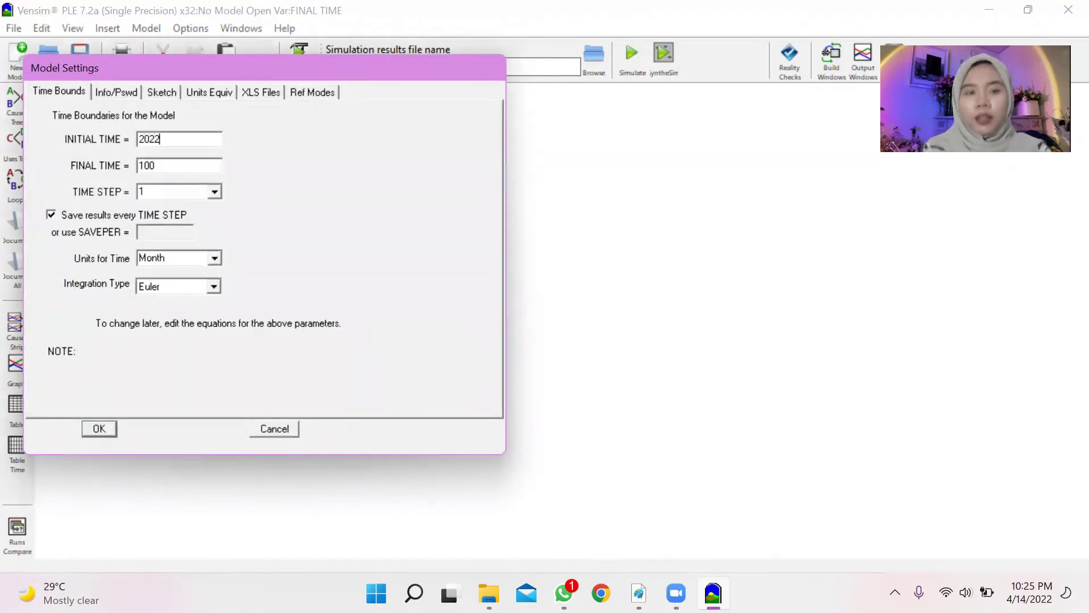
{"action": "key", "text": "BackSpace"}
{"action": "key", "text": "BackSpace"}
{"action": "type", "text": "2027"}
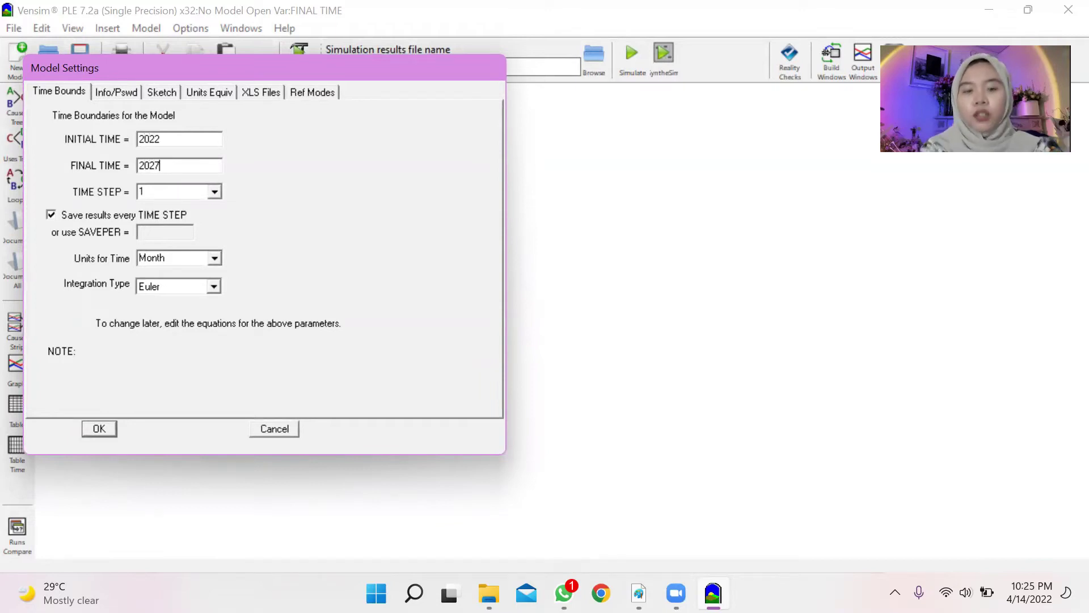
- Set the new model's units for time to Year and accept the model settings
{"action": "left_click", "coordinate": [215, 259]}
{"action": "scroll", "coordinate": [153, 307], "scroll_direction": "up", "scroll_amount": 1}
{"action": "left_click", "coordinate": [161, 271]}
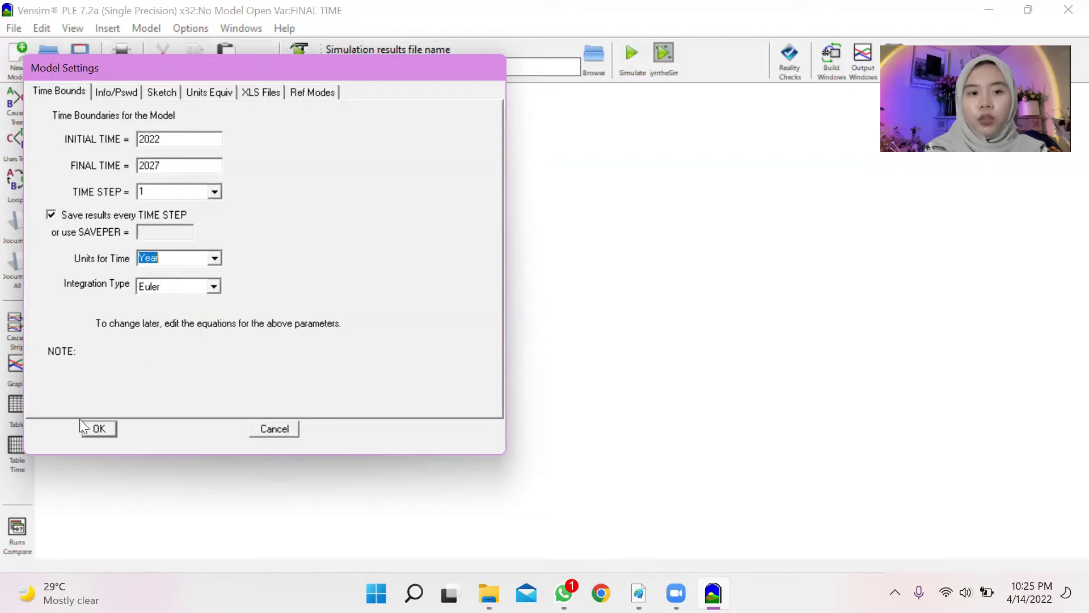
{"action": "left_click", "coordinate": [88, 429]}
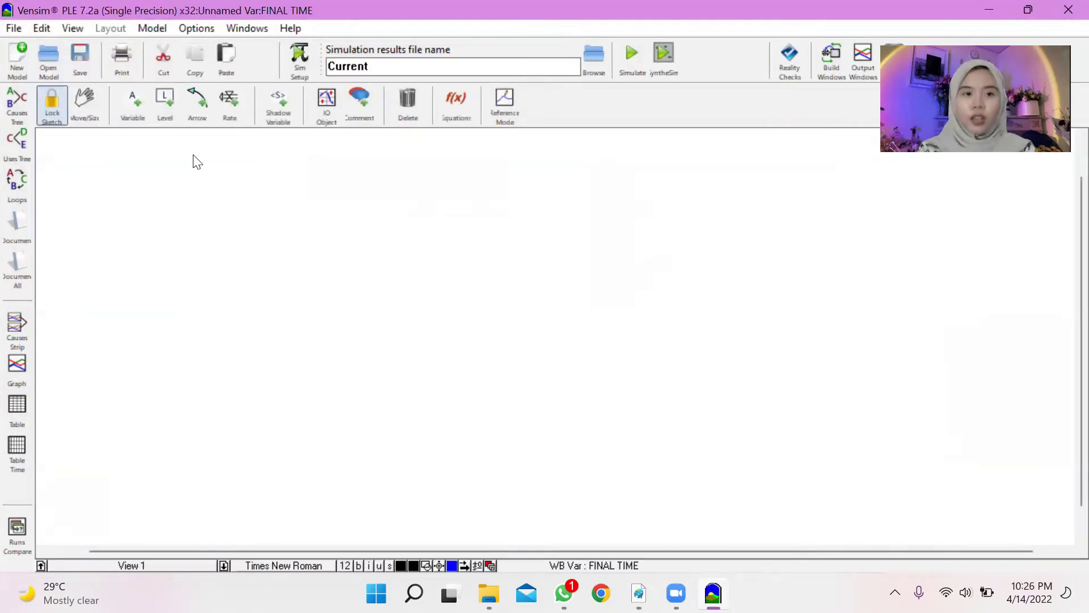
- Add a level named "Jumlah Permintaan" in the upper middle of the empty sketch
{"action": "left_click", "coordinate": [165, 105]}
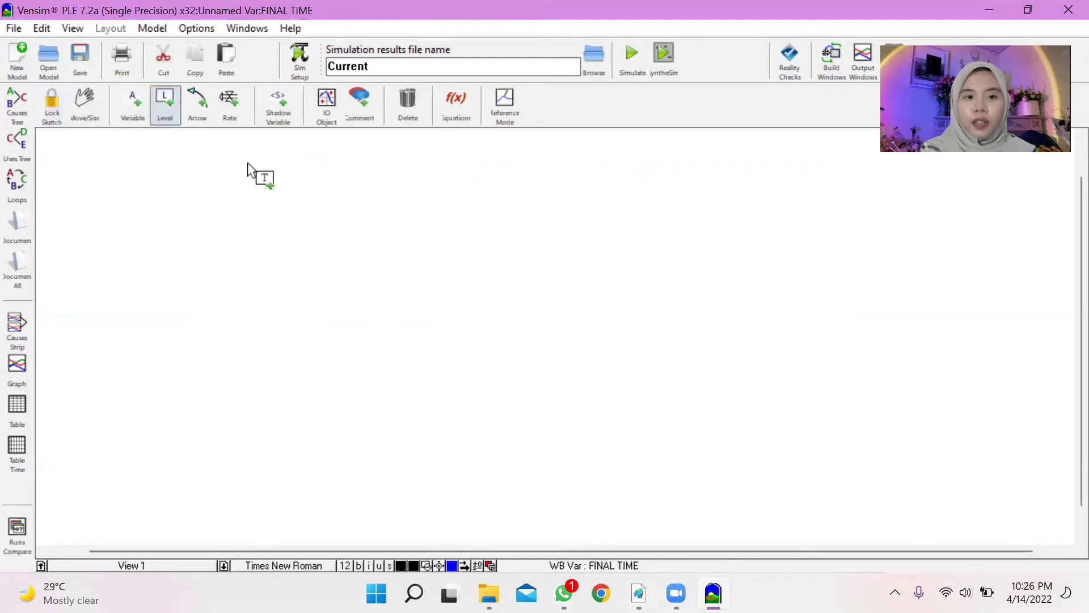
{"action": "left_click", "coordinate": [489, 235]}
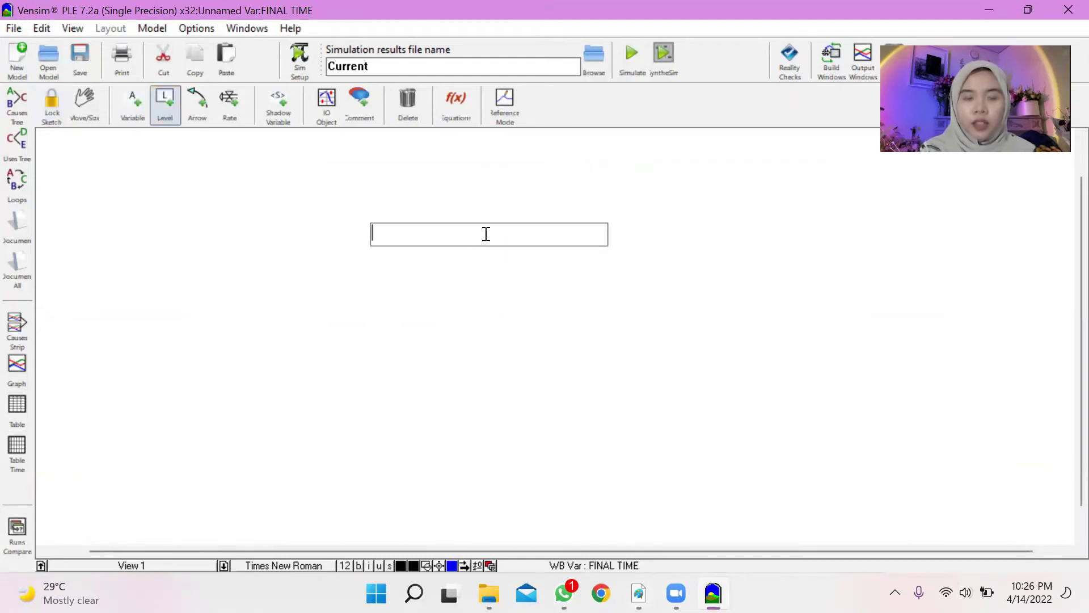
{"action": "type", "text": "Ju"}
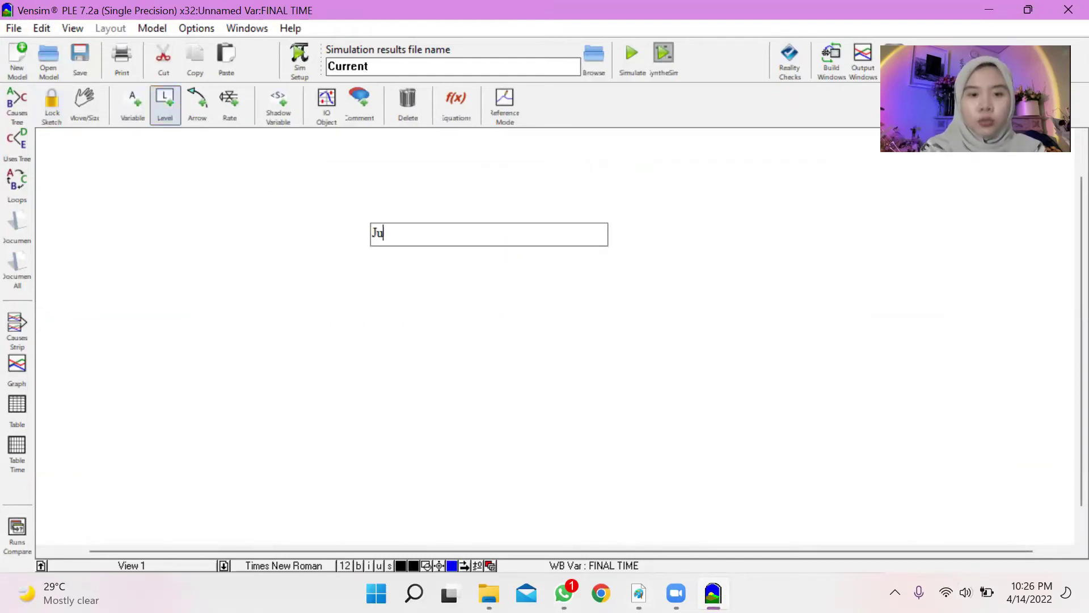
{"action": "type", "text": "mlah Perm"}
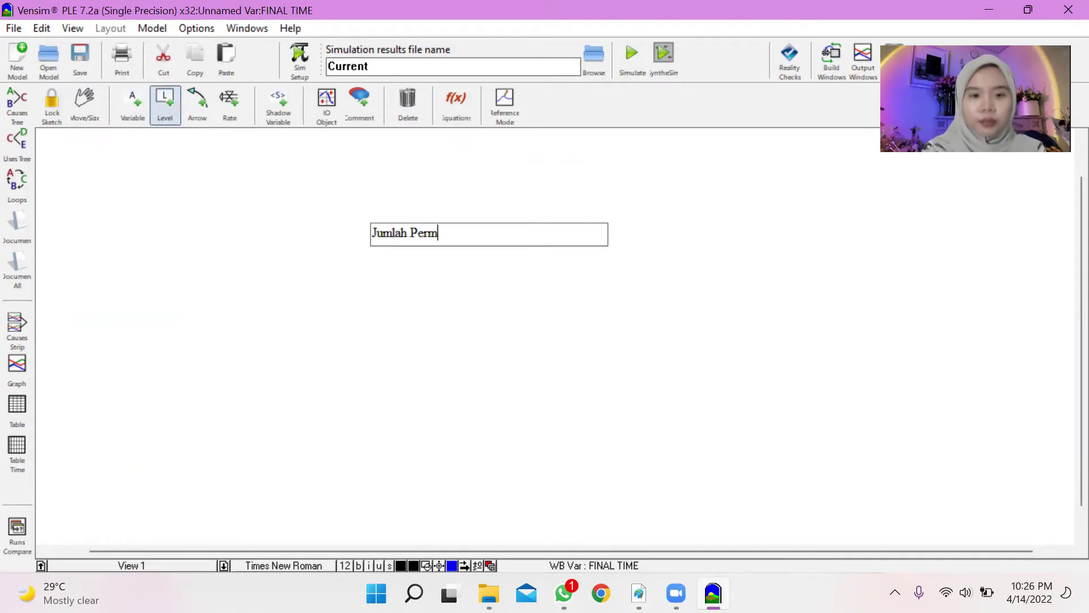
{"action": "type", "text": "intaan"}
- Add a level named "Ketersediaan bahan baku tas" below "Jumlah Permintaan"
{"action": "left_click", "coordinate": [482, 368]}
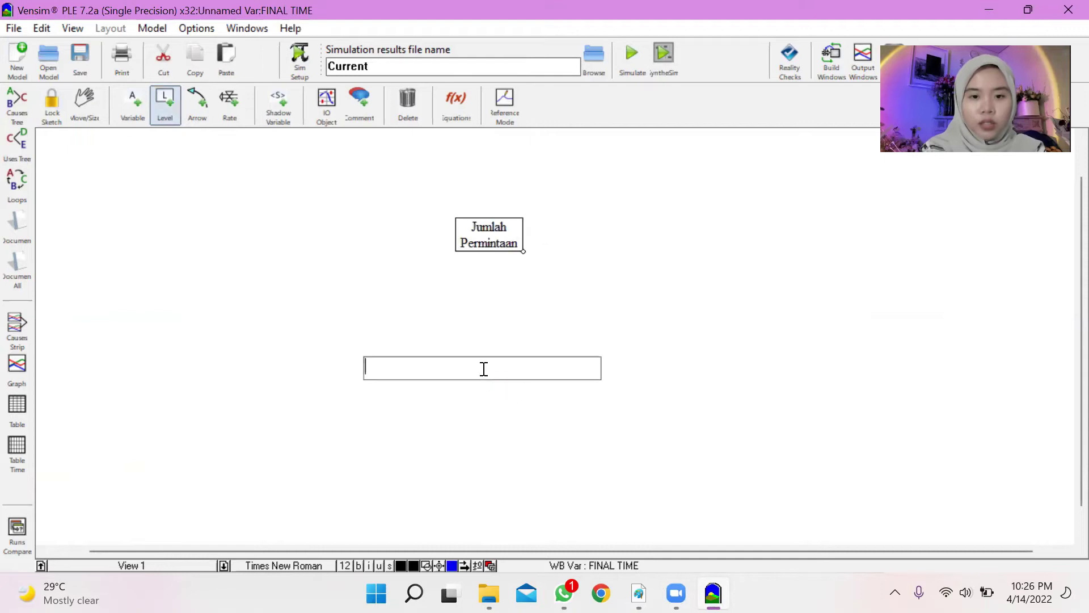
{"action": "type", "text": "Ketersedia"}
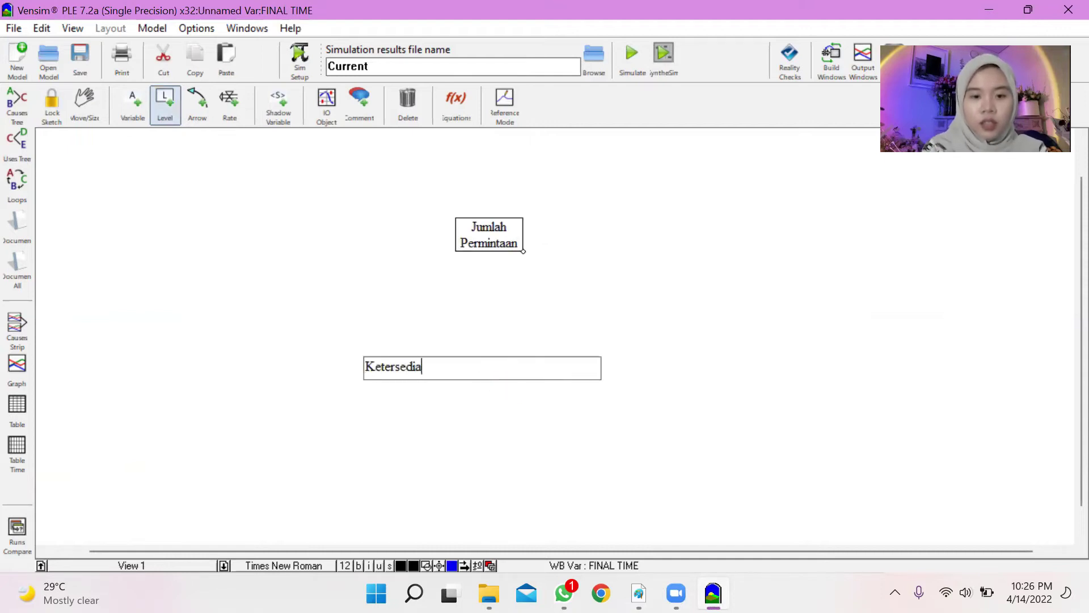
{"action": "type", "text": "an bahan baku ta"}
{"action": "type", "text": "s"}
{"action": "key", "text": "Return"}
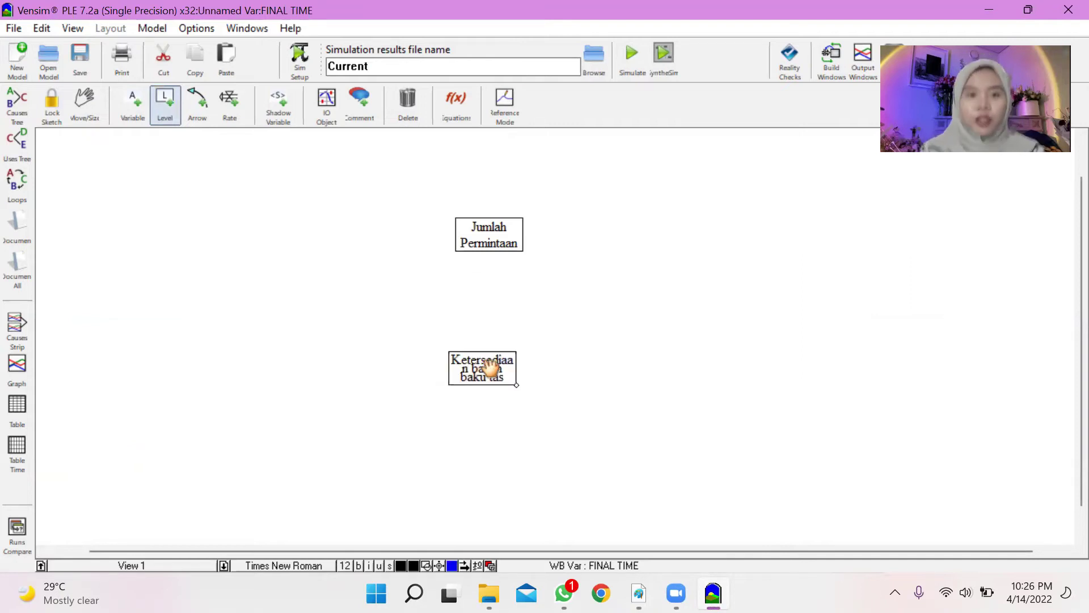
- Review the equation definitions of the levels "Jumlah Permintaan" and "Ketersediaan bahan baku tas"
{"action": "left_click", "coordinate": [456, 101]}
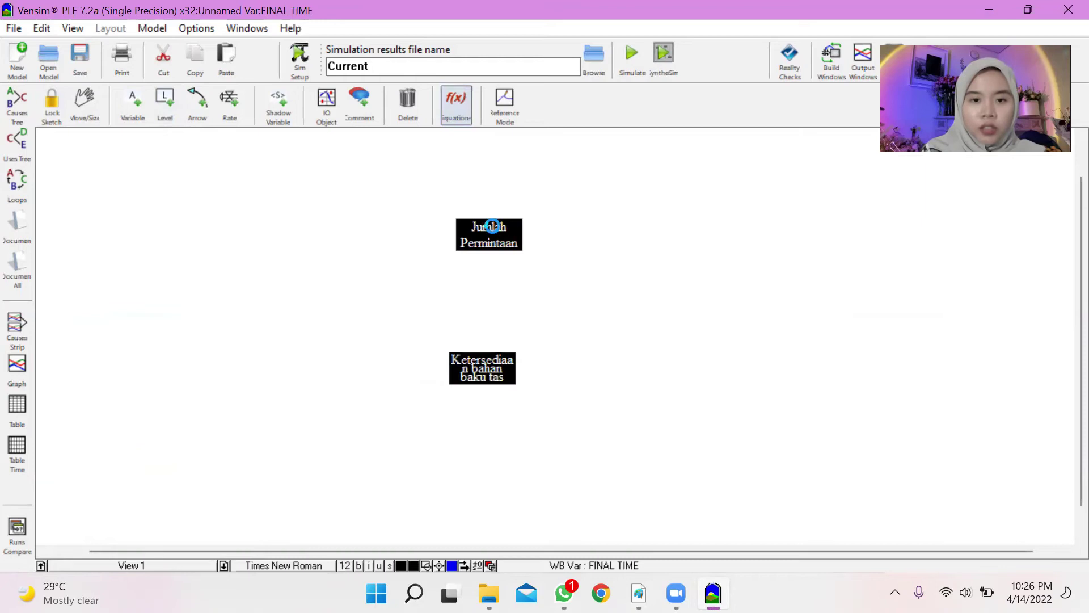
{"action": "left_click", "coordinate": [491, 225]}
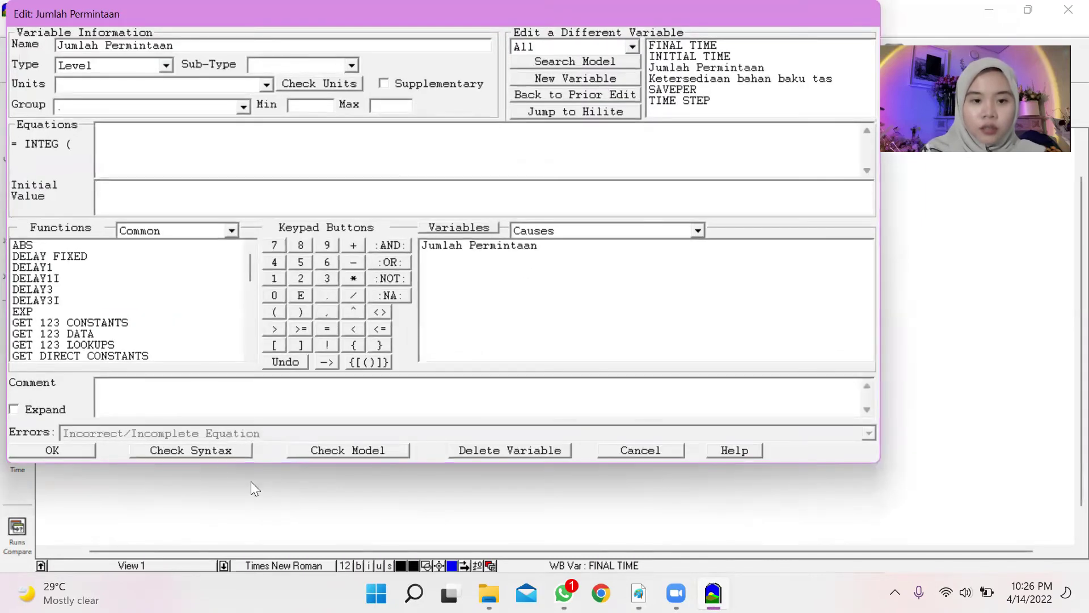
{"action": "left_click", "coordinate": [79, 448]}
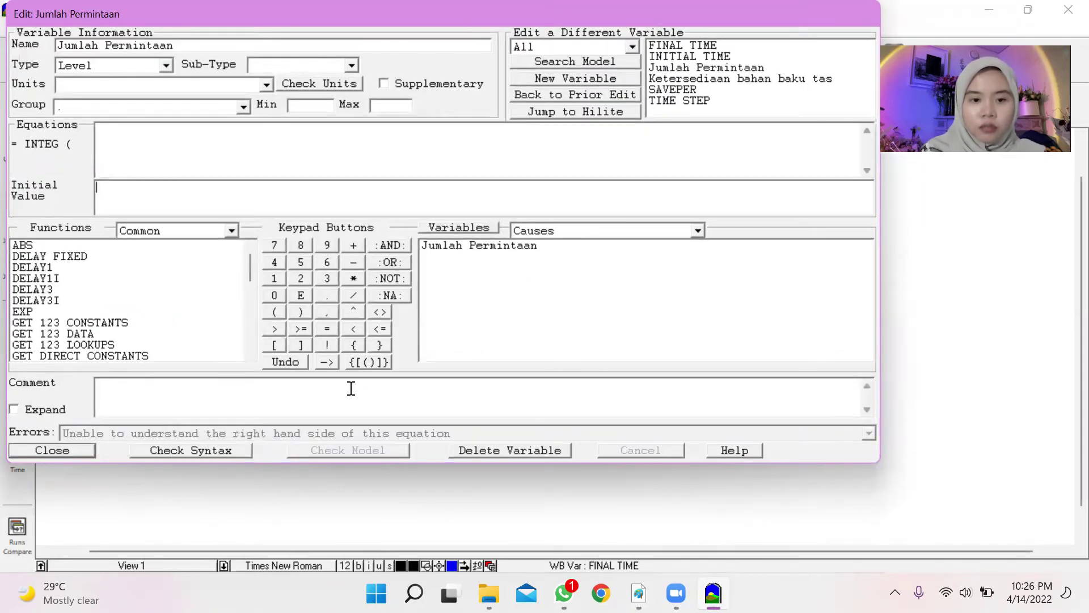
{"action": "left_click", "coordinate": [35, 454]}
{"action": "left_click", "coordinate": [487, 365]}
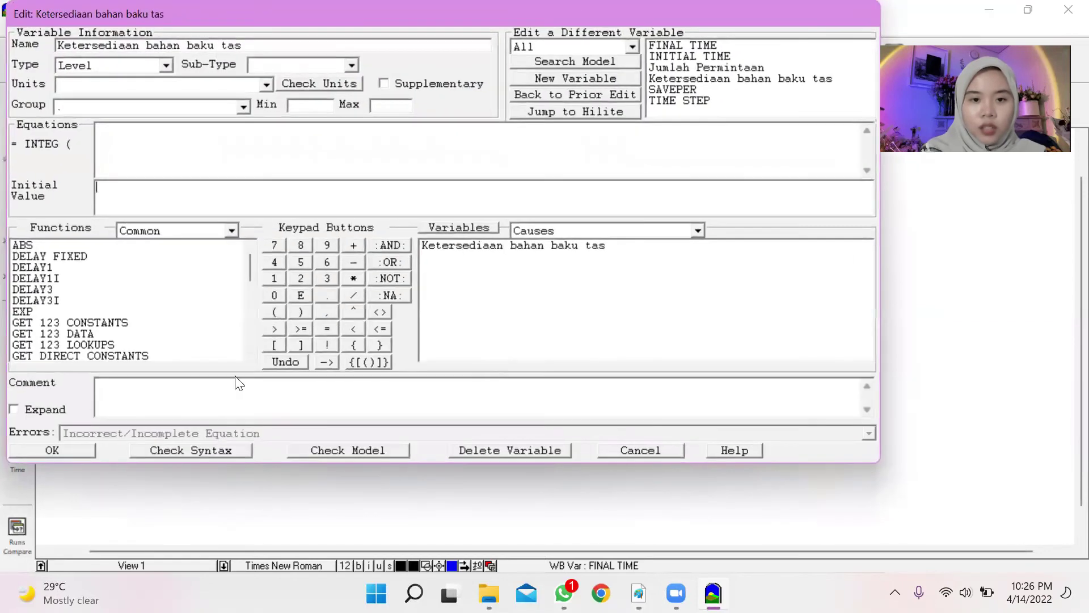
{"action": "left_click", "coordinate": [56, 455]}
{"action": "left_click", "coordinate": [53, 449]}
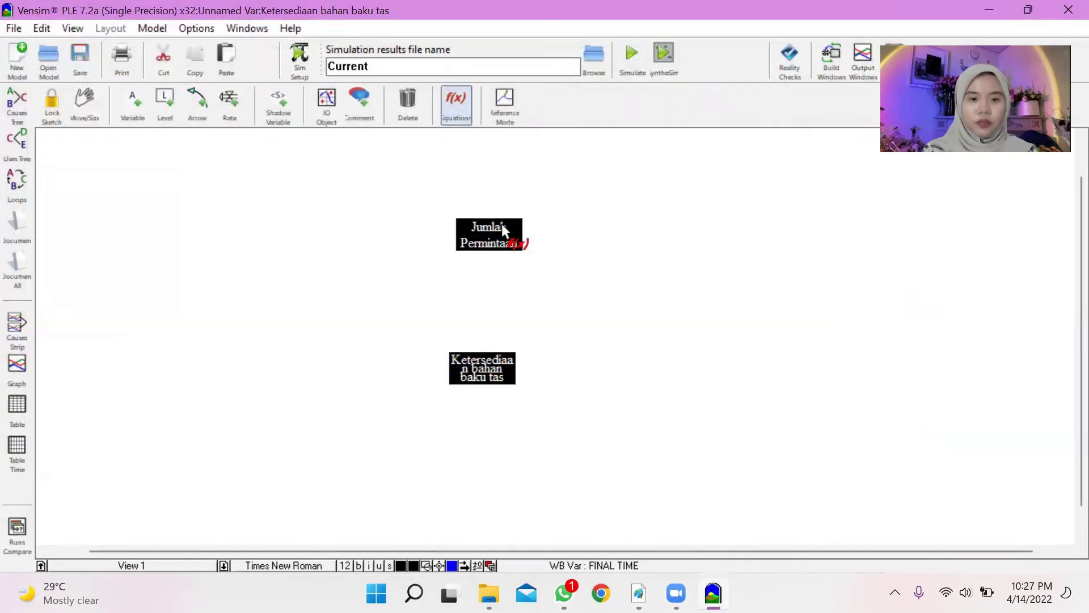
- Add an inflow rate named "Peningkatan Permintaan" from a cloud into the level "Jumlah Permintaan"
{"action": "left_click", "coordinate": [227, 103]}
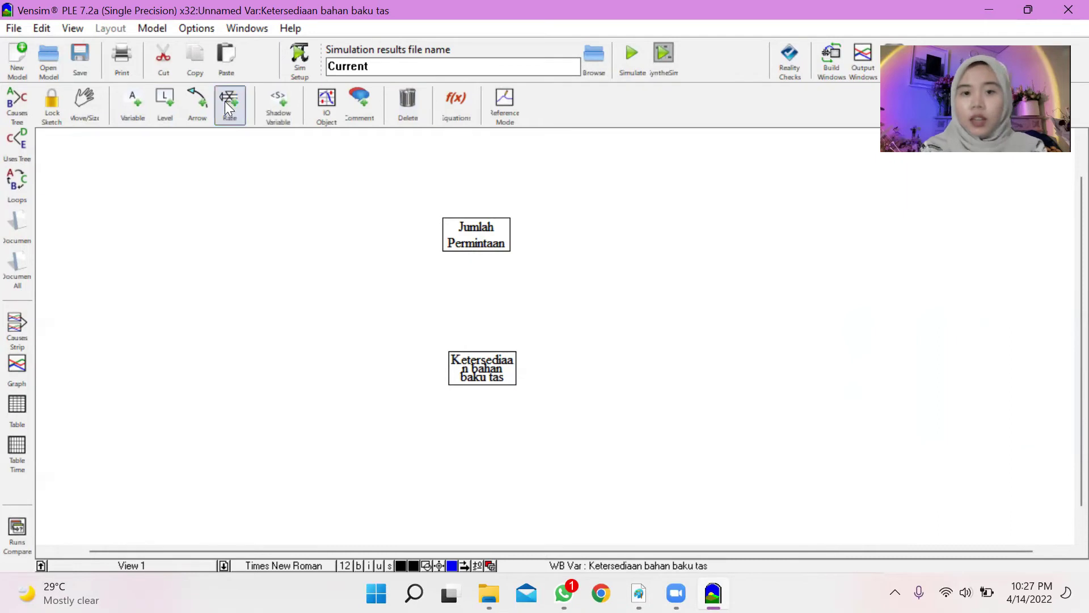
{"action": "left_click", "coordinate": [285, 227]}
{"action": "left_click", "coordinate": [455, 228]}
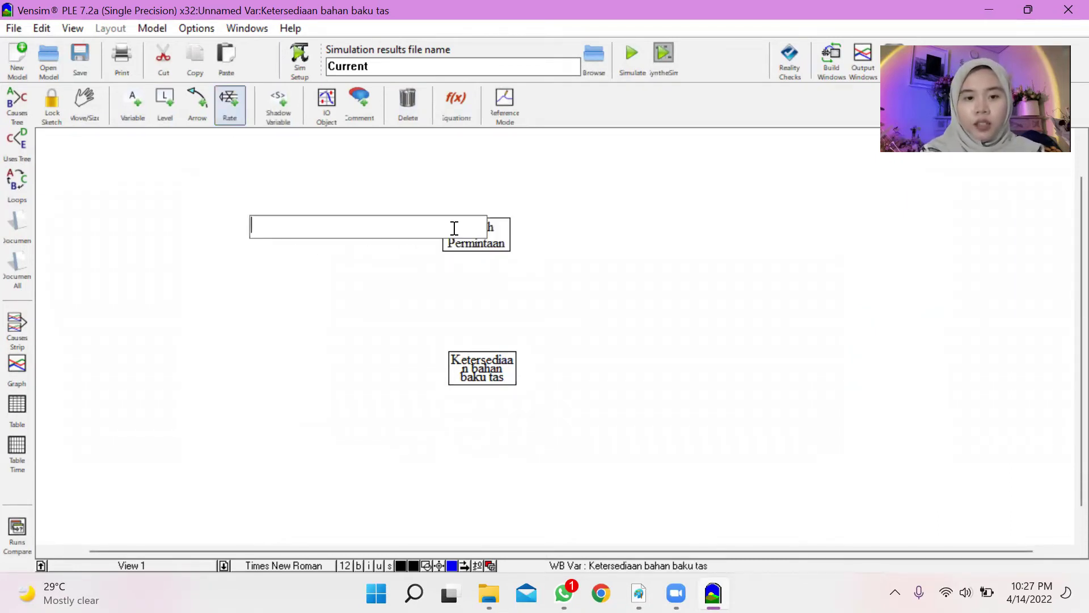
{"action": "type", "text": "Peni"}
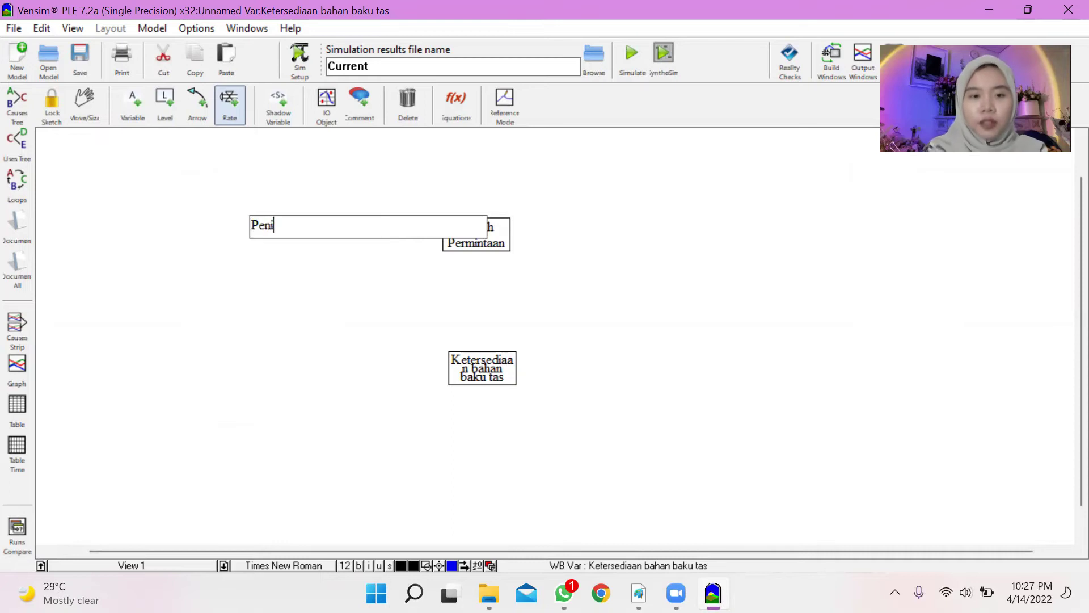
{"action": "type", "text": "ngkatan Pe"}
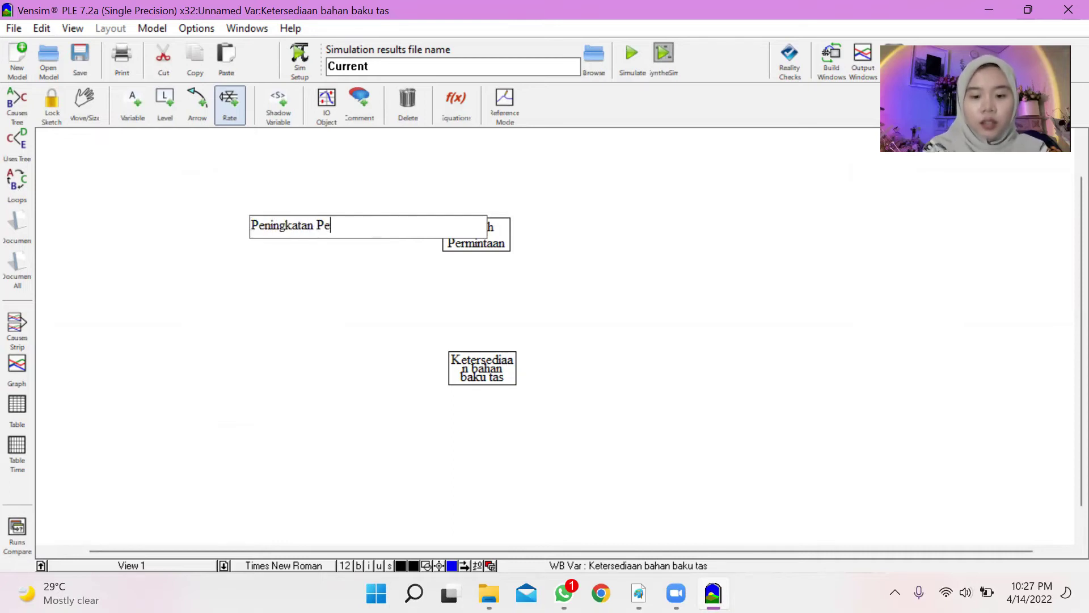
{"action": "type", "text": "rmintaan"}
{"action": "key", "text": "Return"}
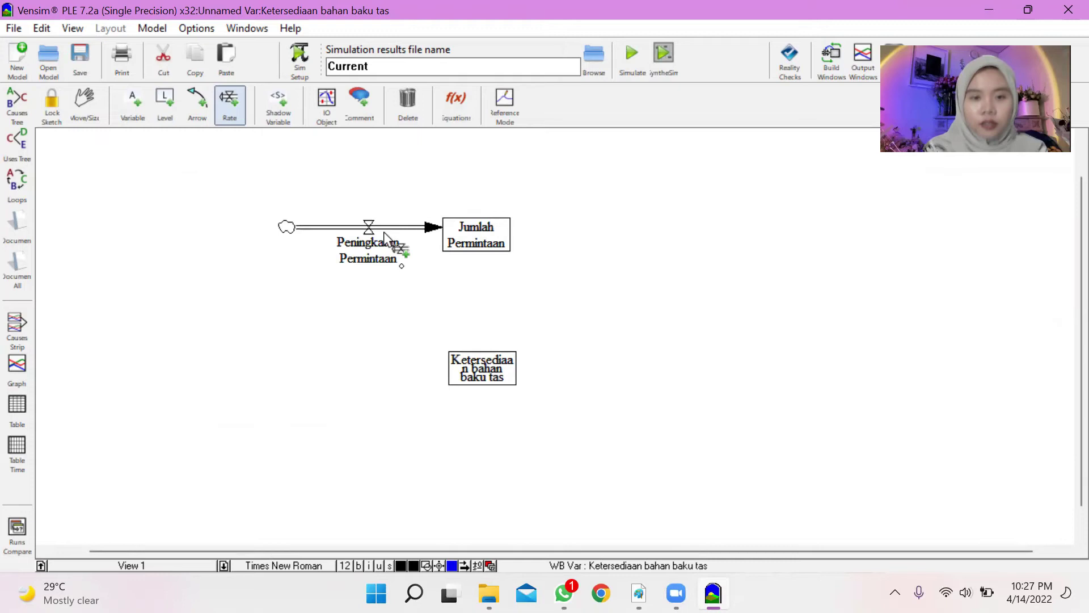
- Add an outflow rate named "Penurunan Permintaan" from "Jumlah Permintaan" to a cloud on its right
{"action": "left_click", "coordinate": [502, 230]}
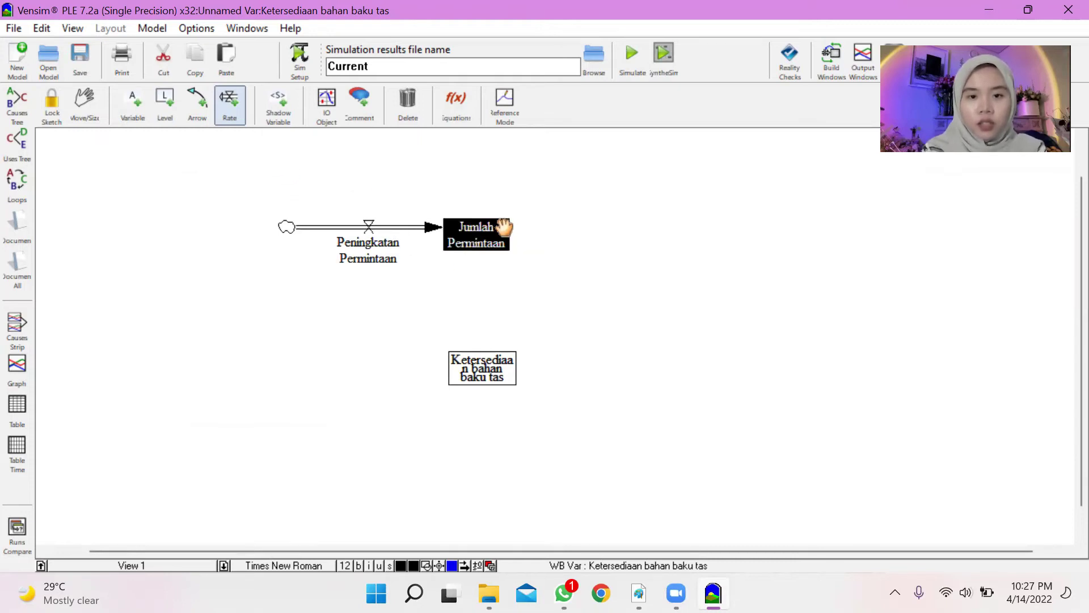
{"action": "left_click", "coordinate": [655, 233]}
{"action": "type", "text": "Pen"}
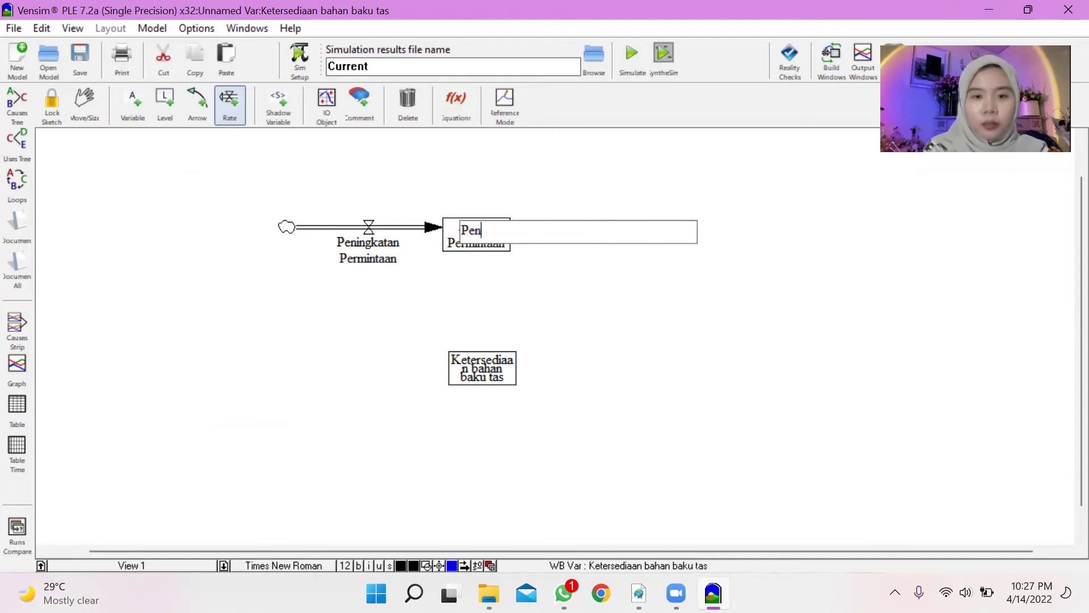
{"action": "type", "text": "urunan Permintaan"}
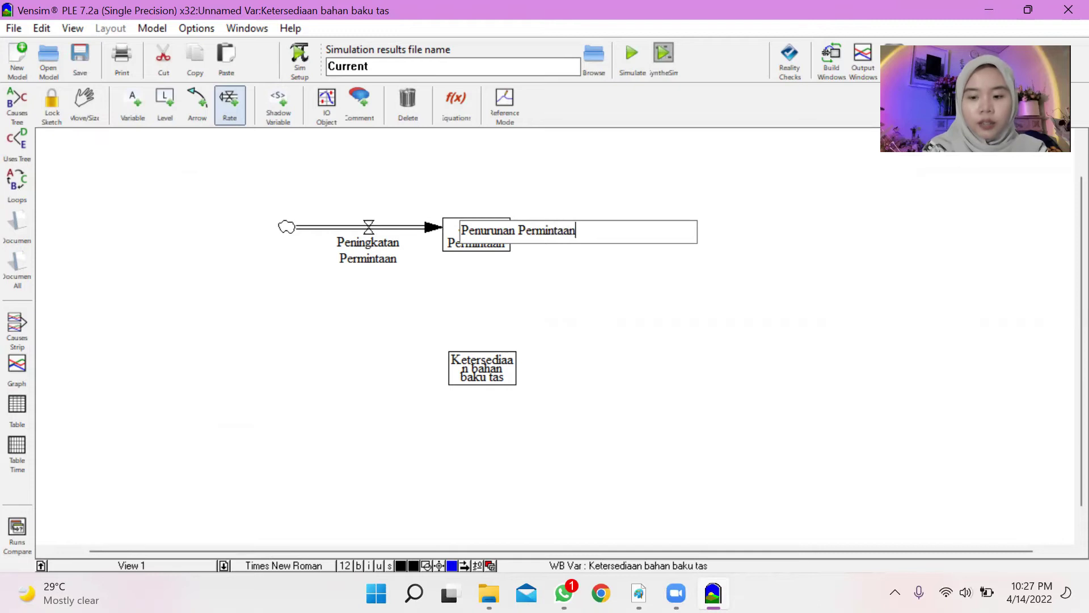
{"action": "key", "text": "Return"}
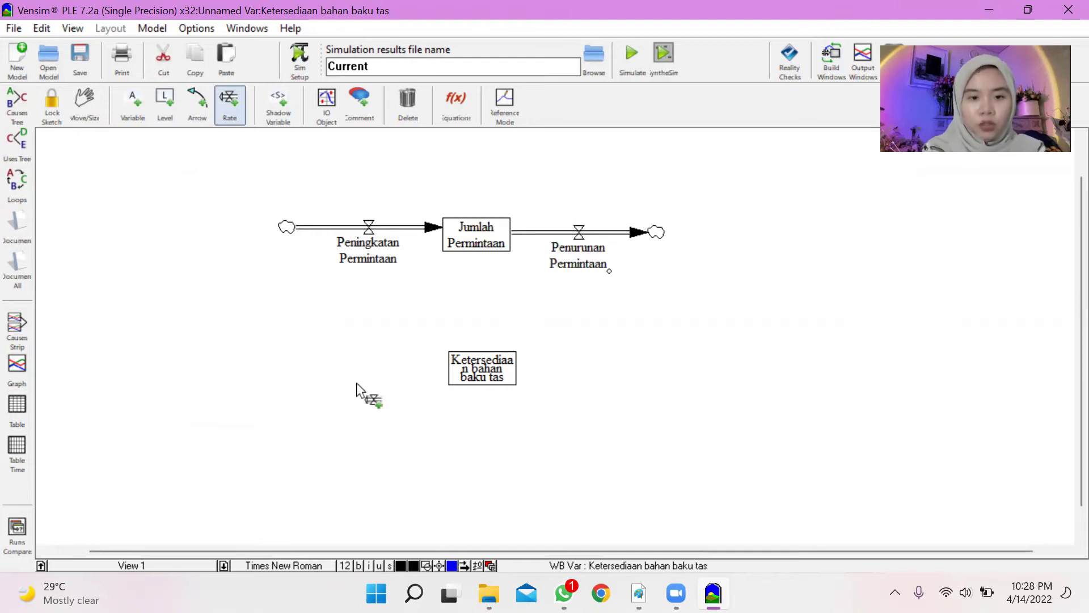
- Add an inflow rate named "Hasil produksi tas" from a cloud into the level "Ketersediaan bahan baku tas"
{"action": "left_click", "coordinate": [283, 376]}
{"action": "left_click", "coordinate": [457, 373]}
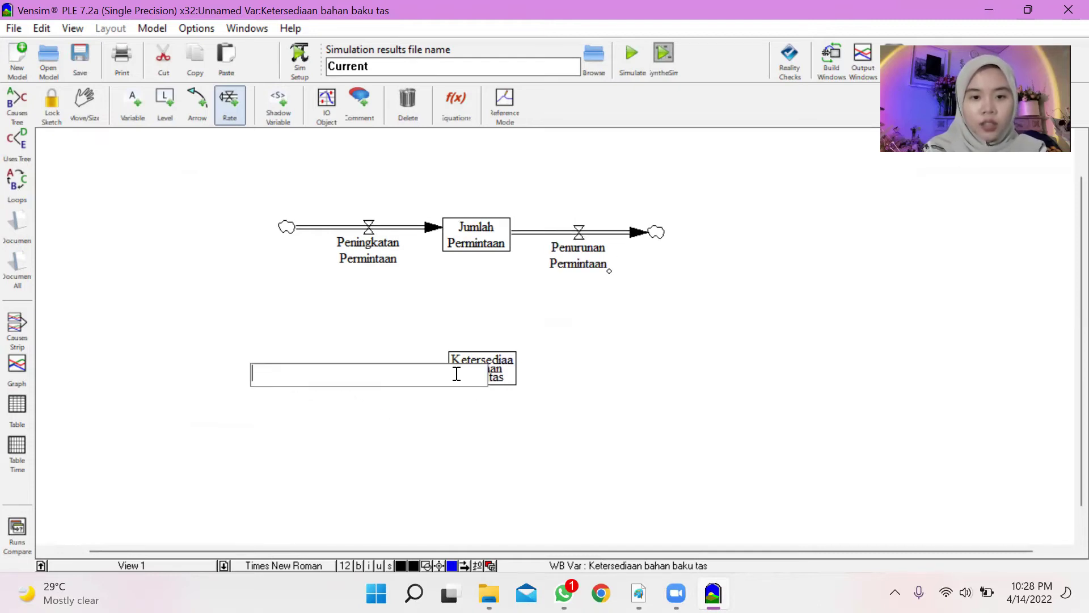
{"action": "type", "text": "HAsil"}
{"action": "key", "text": "BackSpace"}
{"action": "key", "text": "BackSpace"}
{"action": "key", "text": "BackSpace"}
{"action": "type", "text": "asil pr"}
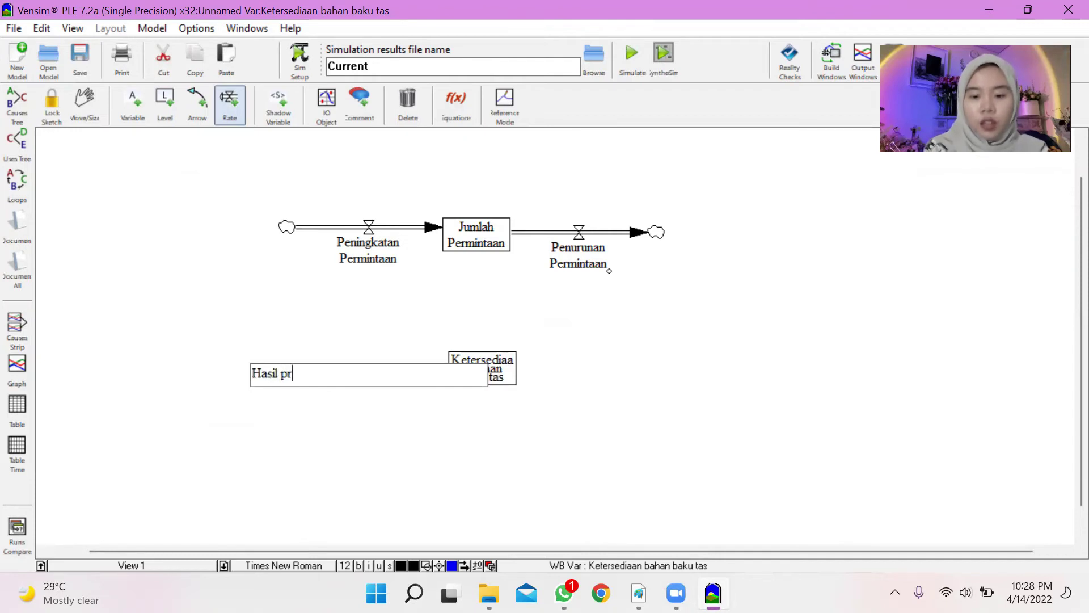
{"action": "type", "text": "oduksi tas"}
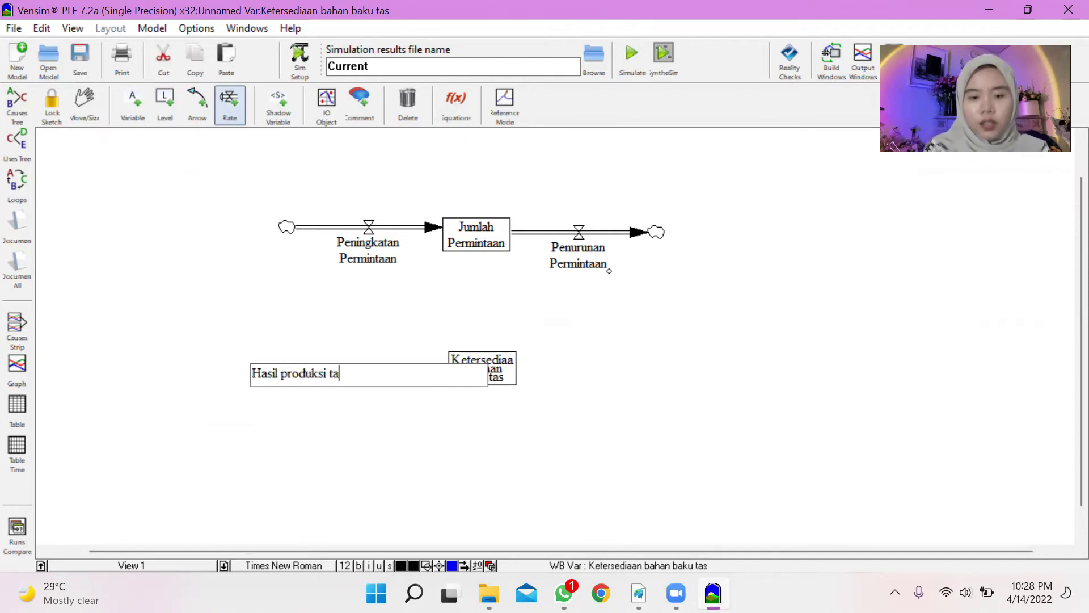
{"action": "key", "text": "Return"}
- Add an outflow rate named "Tas cacat" from "Ketersediaan bahan baku tas" to a cloud on its right
{"action": "left_click", "coordinate": [502, 370]}
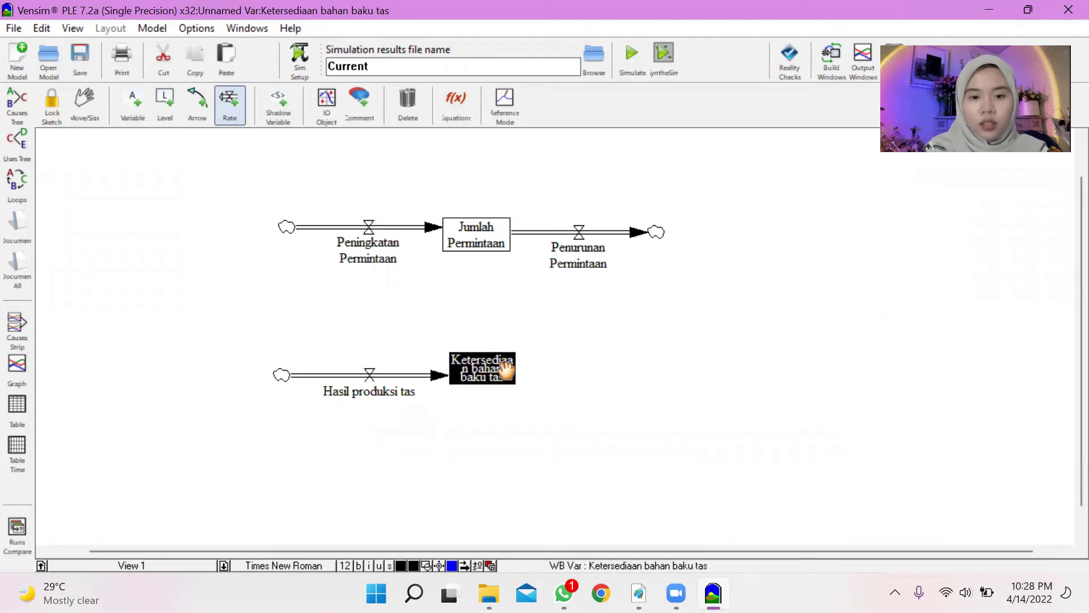
{"action": "left_click", "coordinate": [659, 368]}
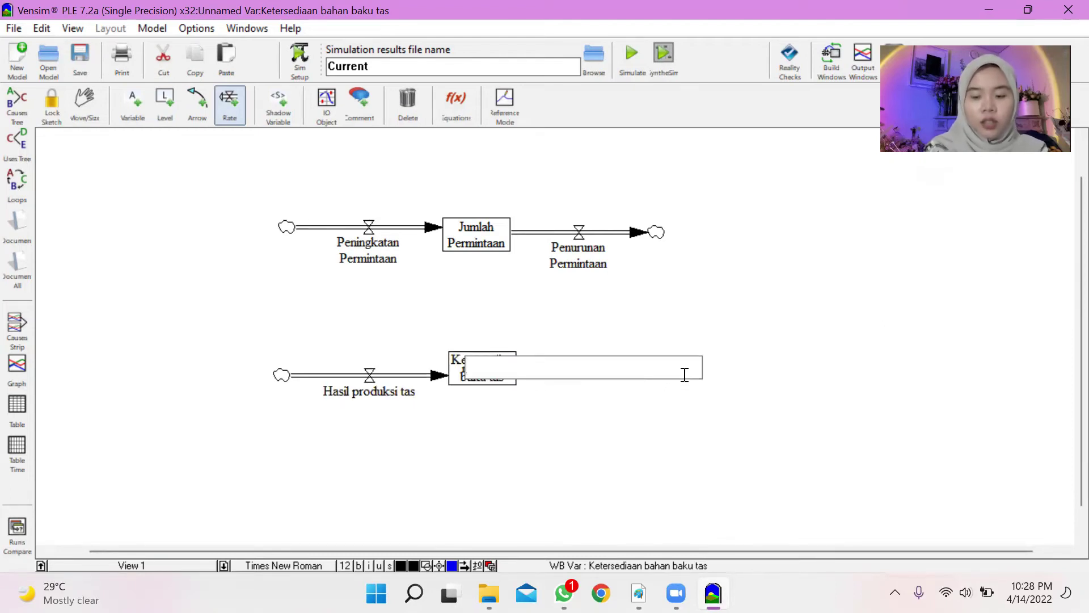
{"action": "type", "text": "Tas caca"}
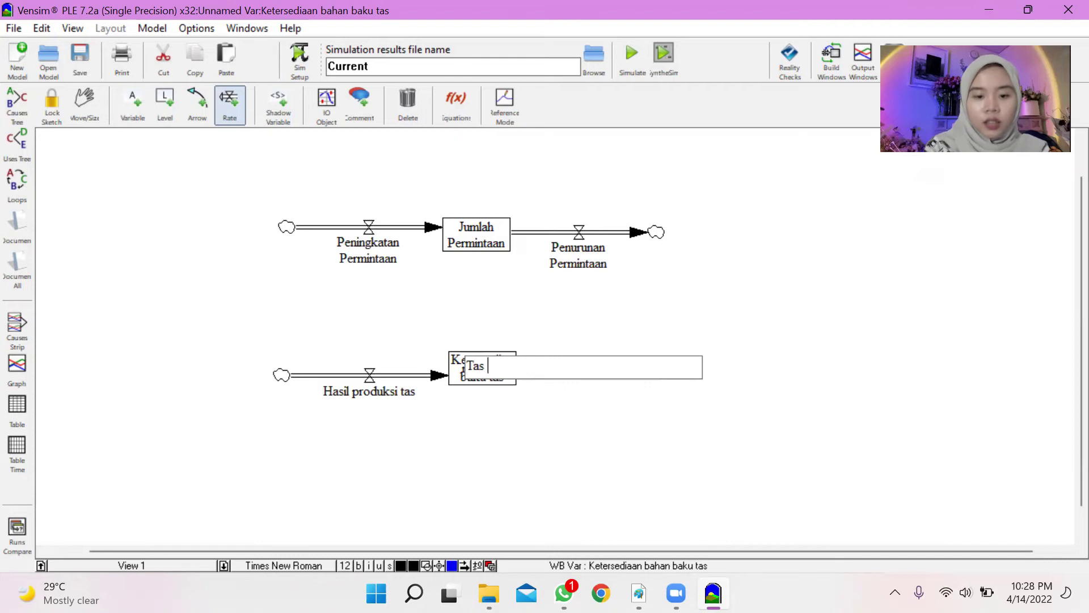
{"action": "key", "text": "Return"}
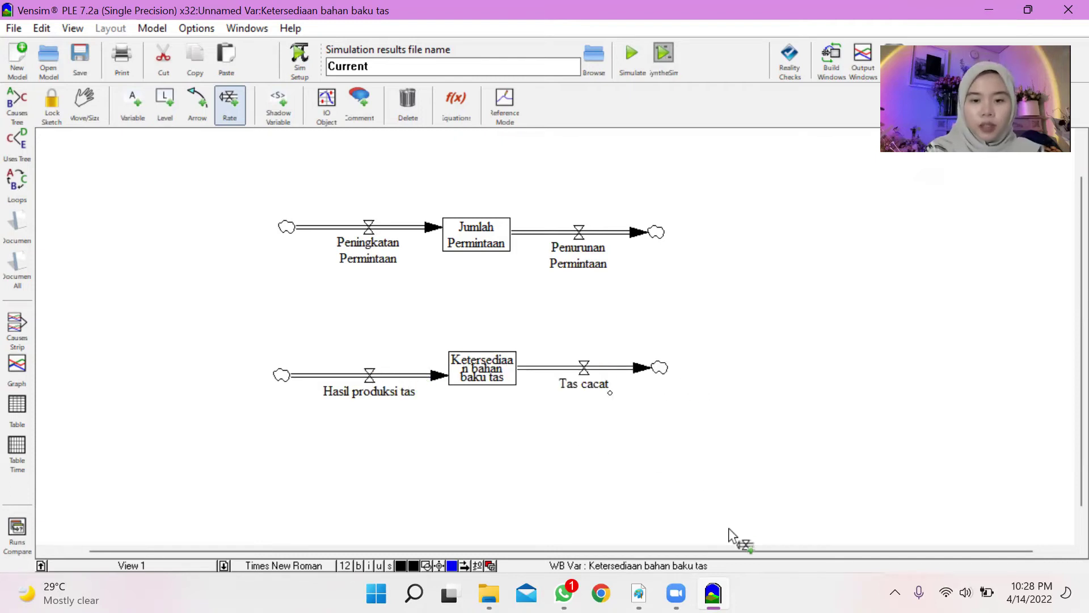
- Add a variable named "Persentase peningkatan" above the rate "Peningkatan Permintaan"
{"action": "left_click", "coordinate": [141, 115]}
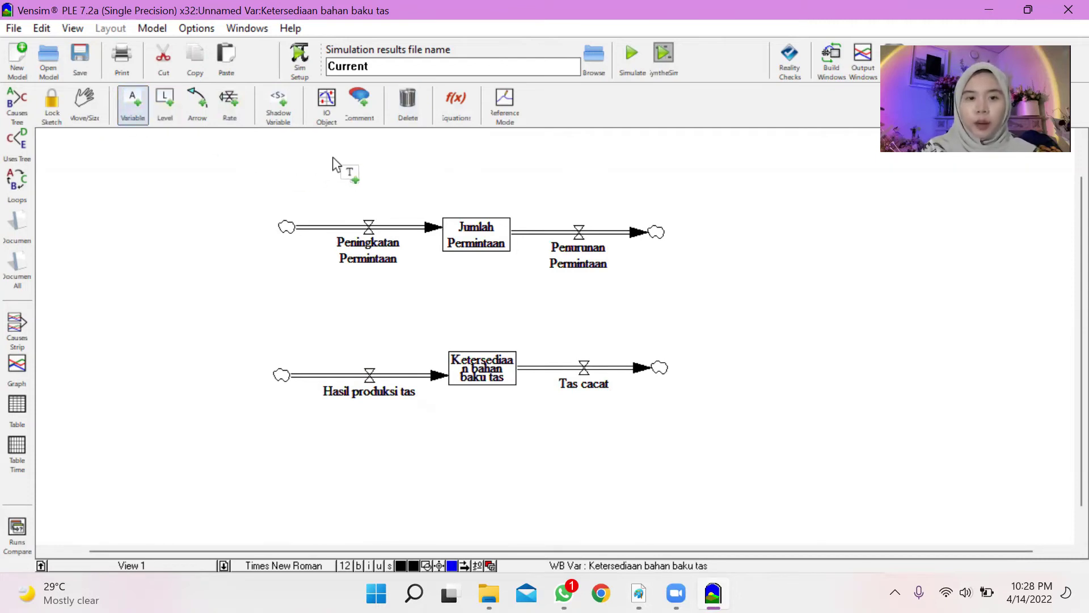
{"action": "left_click", "coordinate": [358, 150]}
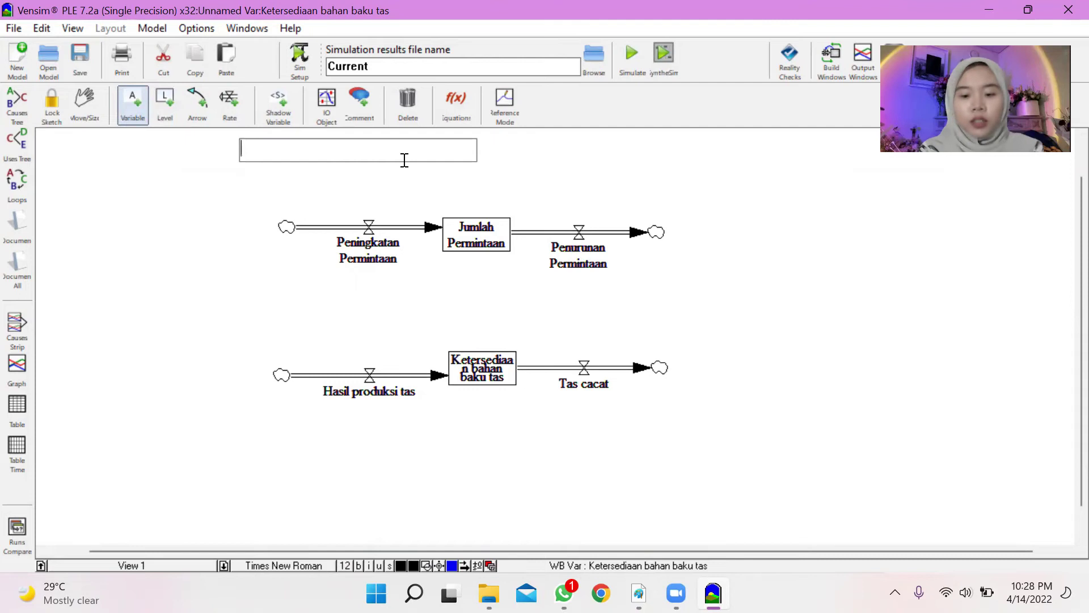
{"action": "type", "text": "Persentase peningkat"}
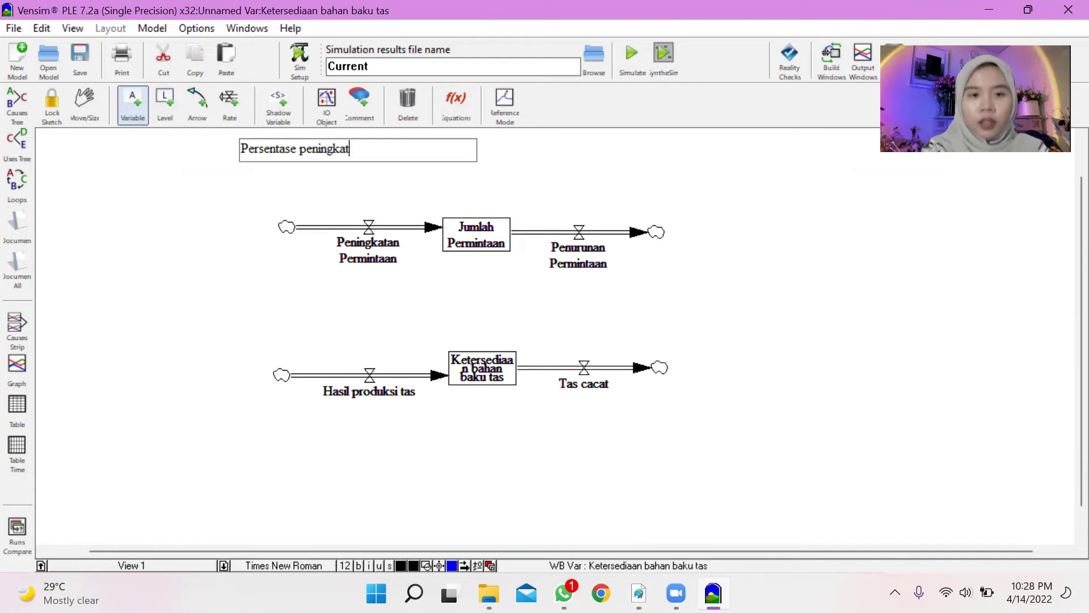
{"action": "type", "text": "an"}
{"action": "key", "text": "Return"}
- Add a variable named "Persentase penurunan" above the rate "Penurunan Permintaan"
{"action": "left_click", "coordinate": [576, 150]}
{"action": "type", "text": "Persentase"}
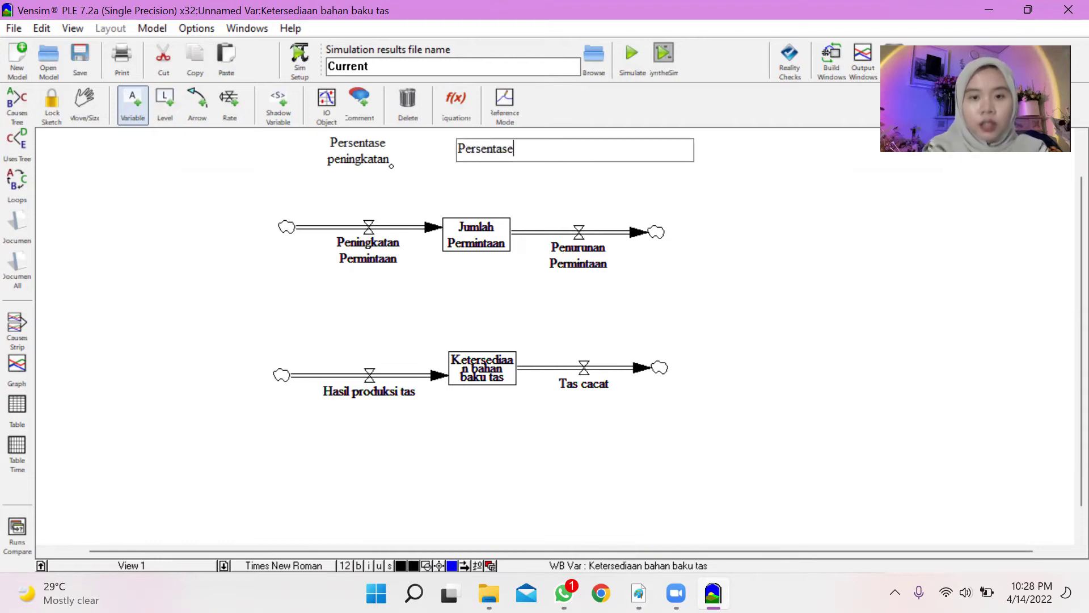
{"action": "type", "text": " penurunan"}
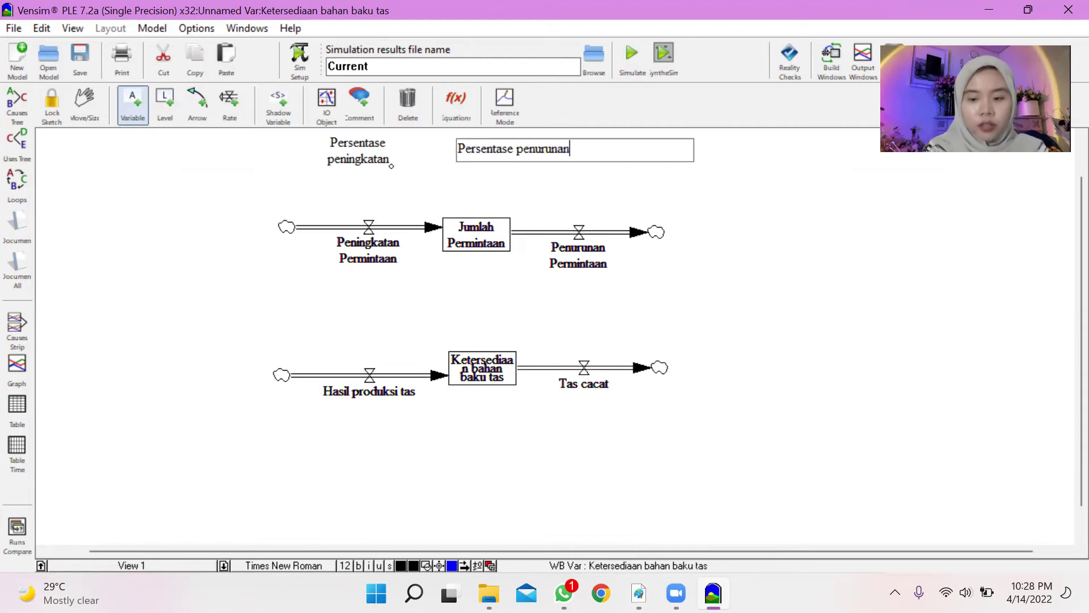
{"action": "key", "text": "Return"}
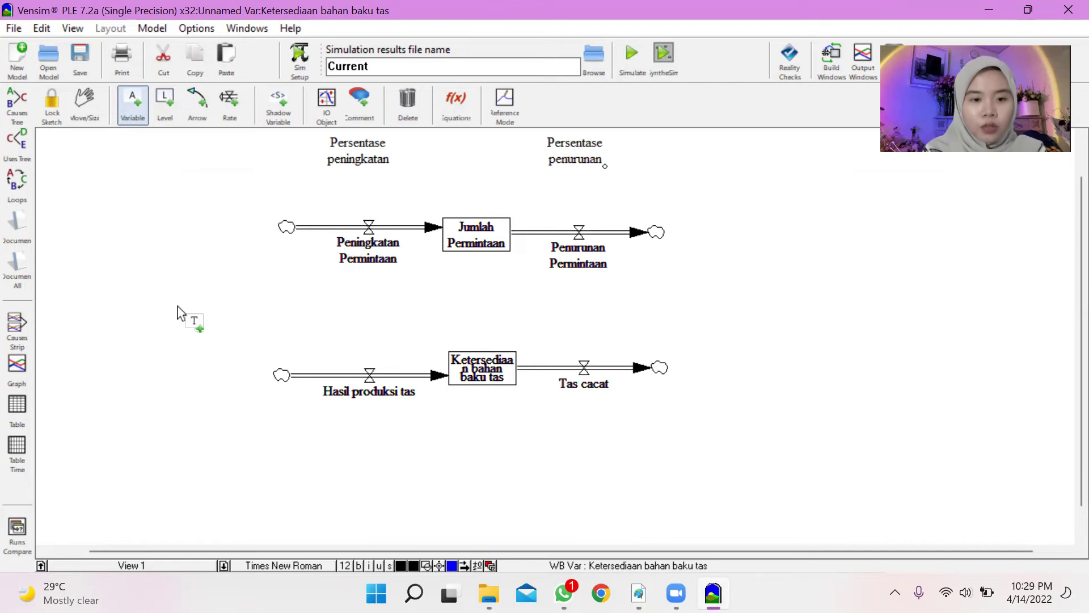
- Add the variables "Keterampilan pekerja" and, below it, "Pemotongan bahan" to the left of the "Hasil produksi tas" inflow
{"action": "left_click", "coordinate": [174, 302]}
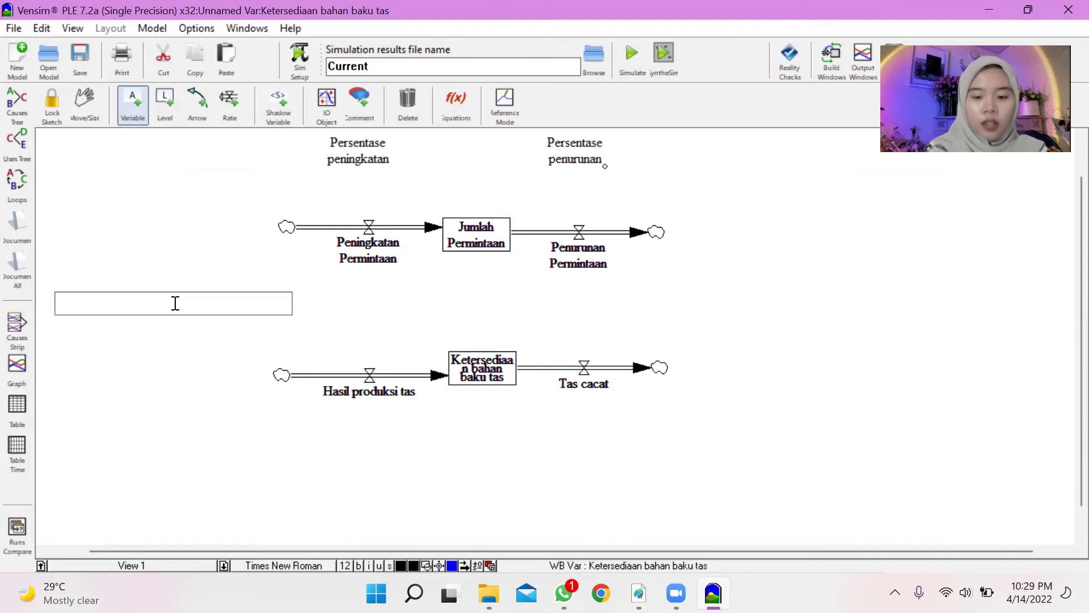
{"action": "type", "text": "Ke"}
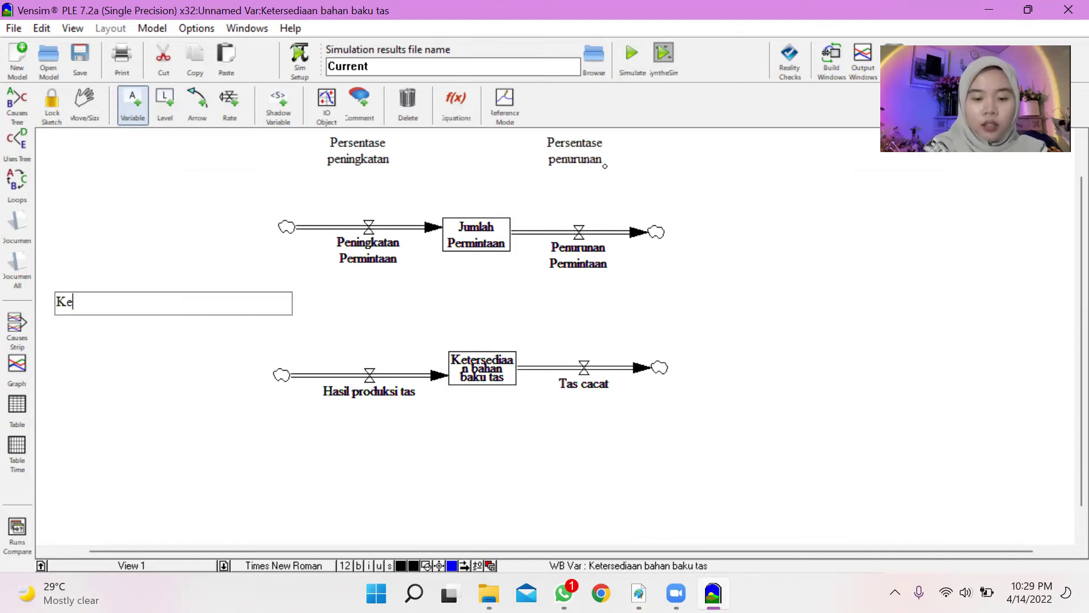
{"action": "type", "text": "terampilan pekerja"}
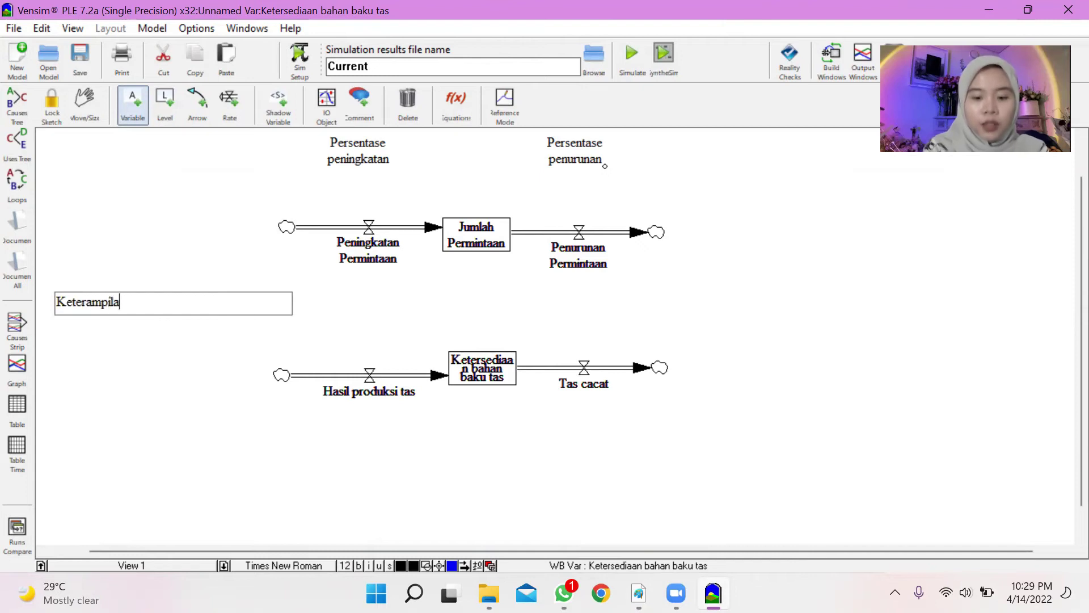
{"action": "key", "text": "Return"}
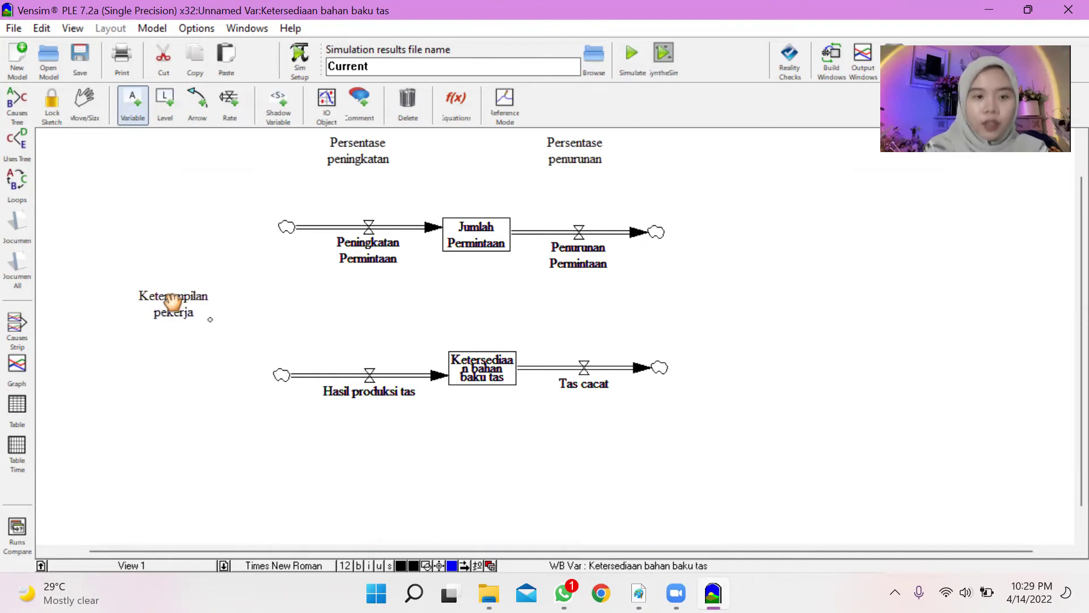
{"action": "left_click", "coordinate": [134, 366]}
{"action": "type", "text": "Pemotongan bahan"}
{"action": "key", "text": "Return"}
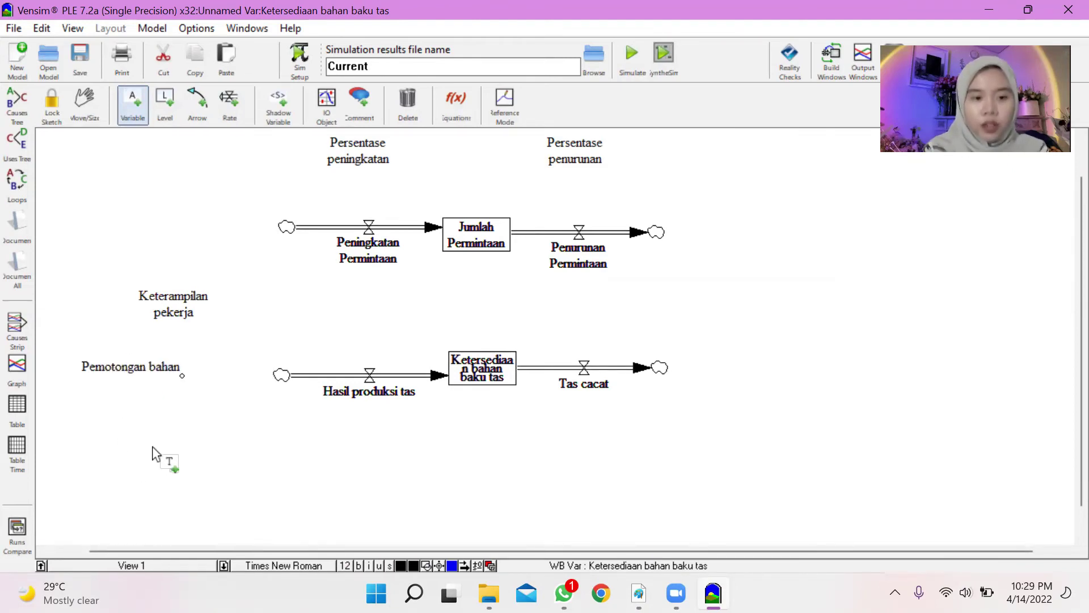
- Add a variable named "Pengeleman dan penjahitan" below "Pemotongan bahan"
{"action": "left_click", "coordinate": [172, 444]}
{"action": "type", "text": "Pengekem"}
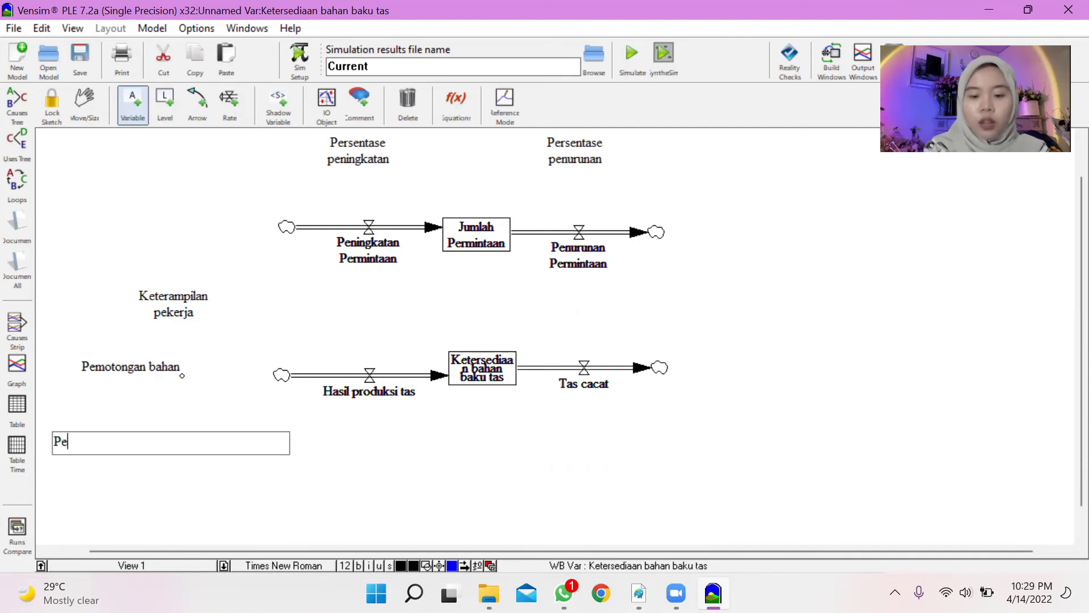
{"action": "key", "text": "BackSpace"}
{"action": "key", "text": "BackSpace"}
{"action": "key", "text": "BackSpace"}
{"action": "key", "text": "BackSpace"}
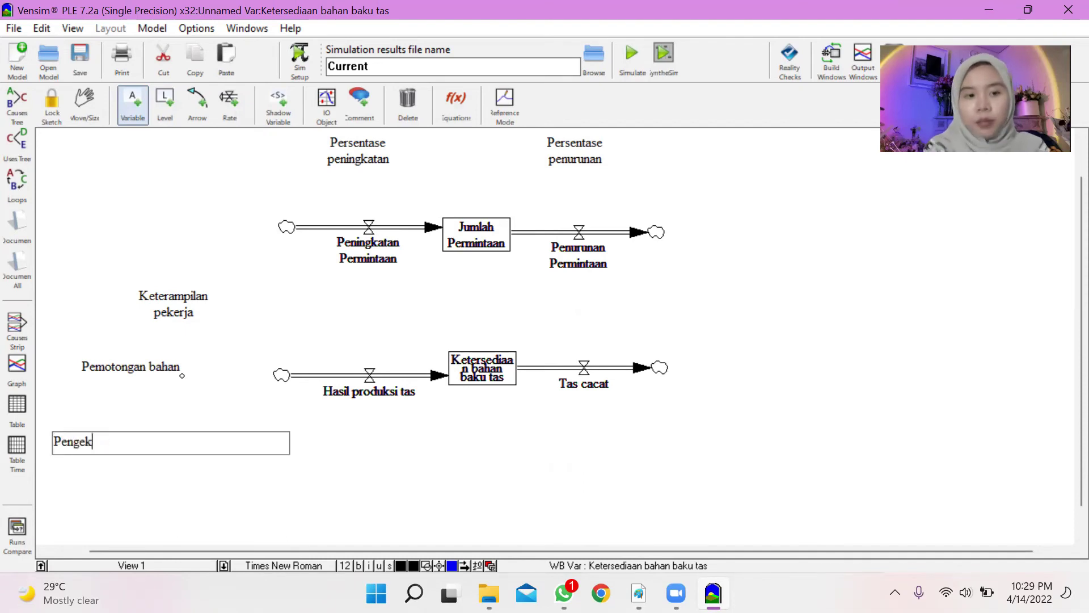
{"action": "type", "text": "eleman dan"}
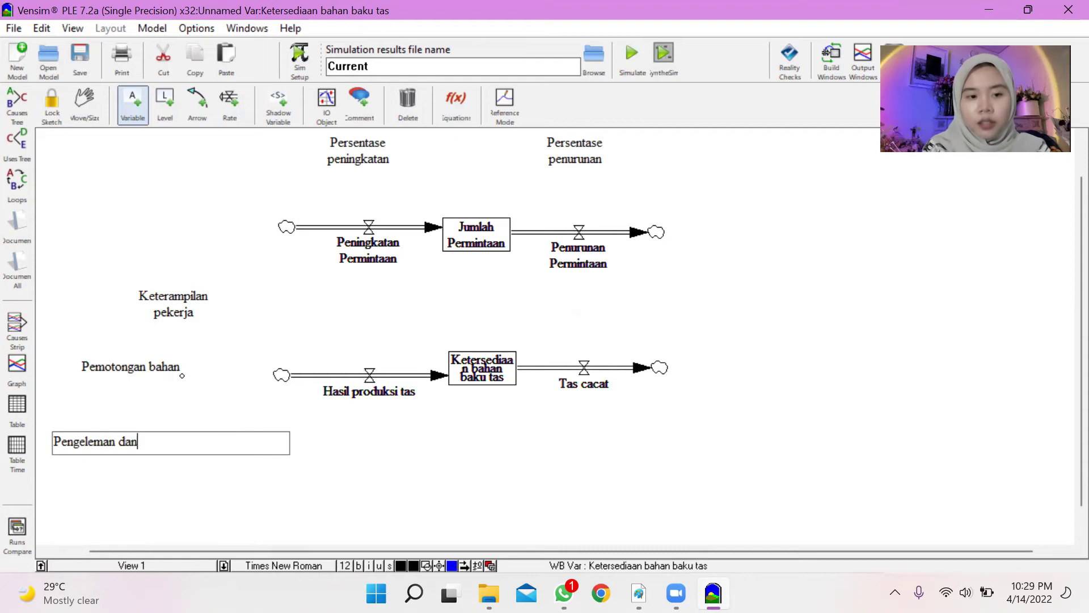
{"action": "type", "text": " penjah"}
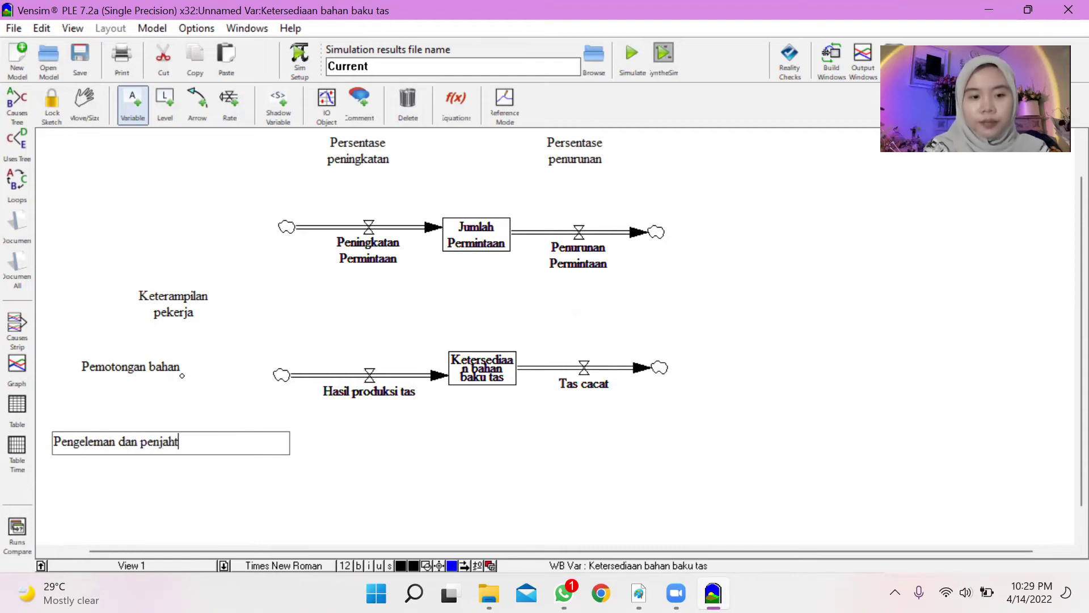
{"action": "type", "text": "itan"}
{"action": "key", "text": "Return"}
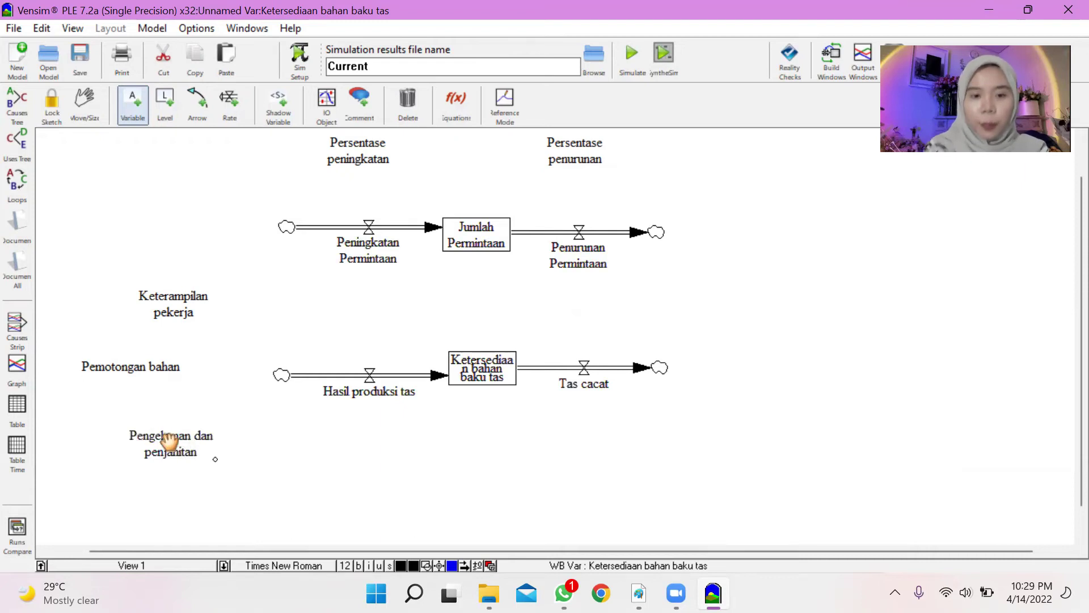
- Add a variable named "Human error" to the upper right of the "Tas cacat" outflow
{"action": "left_click", "coordinate": [789, 305]}
{"action": "type", "text": "human e"}
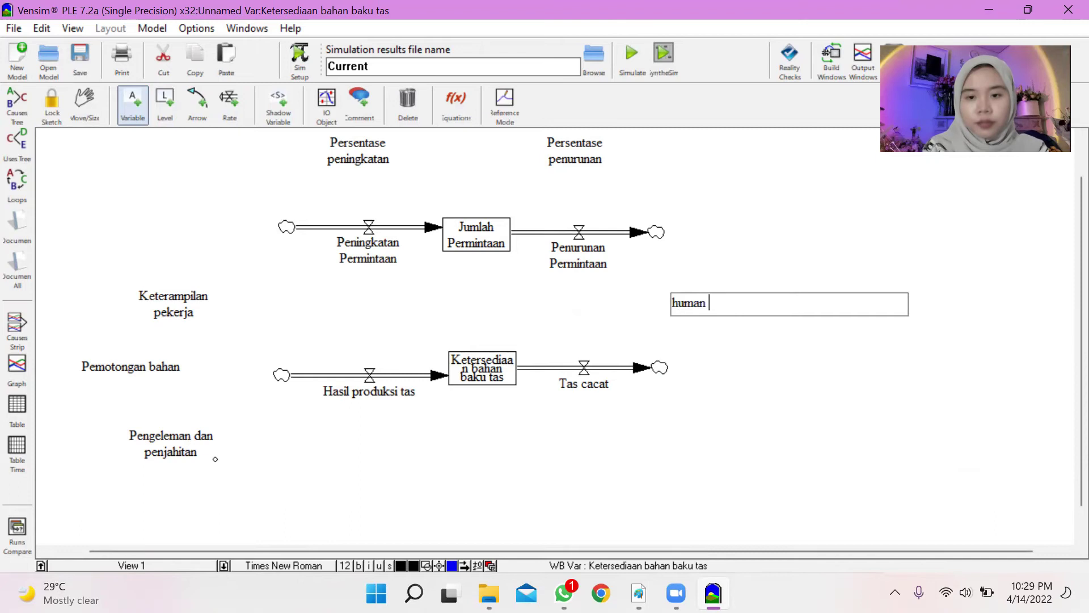
{"action": "key", "text": "BackSpace"}
{"action": "key", "text": "BackSpace"}
{"action": "key", "text": "BackSpace"}
{"action": "key", "text": "BackSpace"}
{"action": "key", "text": "BackSpace"}
{"action": "key", "text": "BackSpace"}
{"action": "key", "text": "BackSpace"}
{"action": "type", "text": "Human error"}
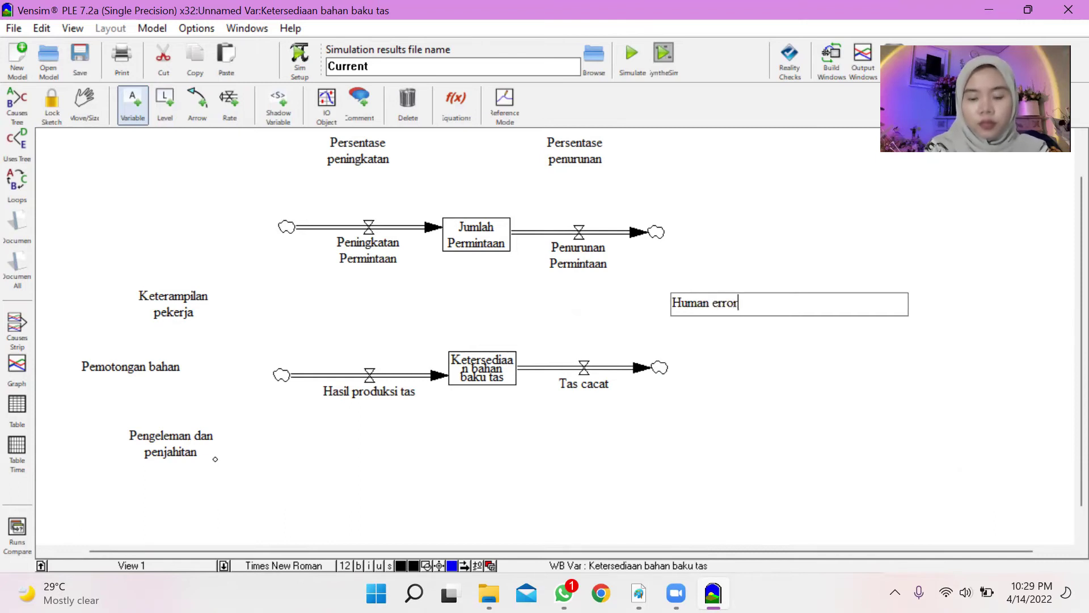
{"action": "key", "text": "Return"}
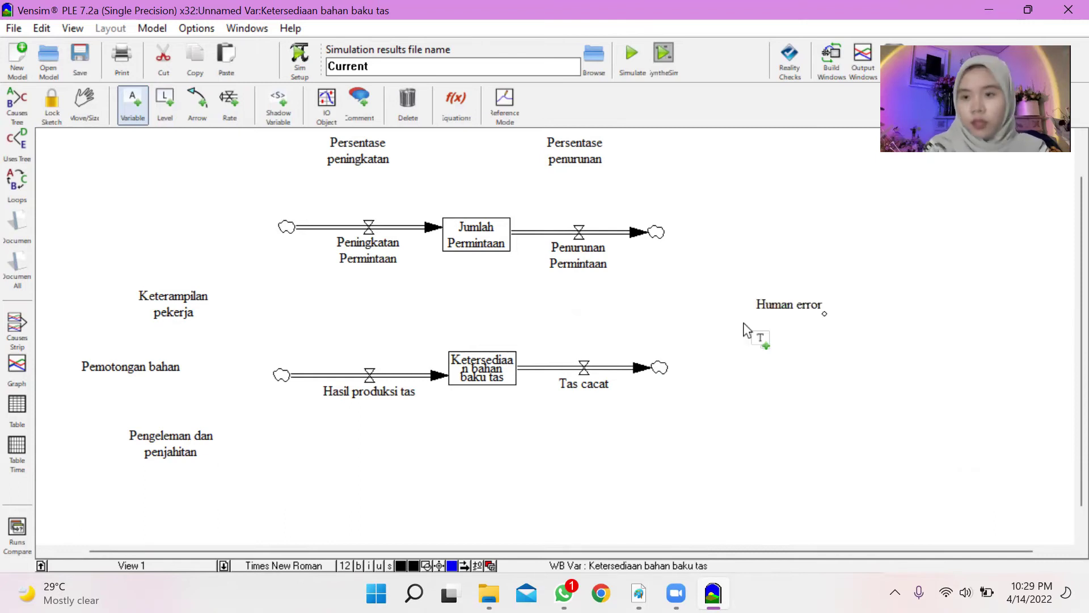
- Add a level named "Bahan baku buruk" below "Human error", to the lower right of the "Tas cacat" outflow
{"action": "key", "text": "4"}
{"action": "left_click", "coordinate": [782, 419]}
{"action": "type", "text": "Baha"}
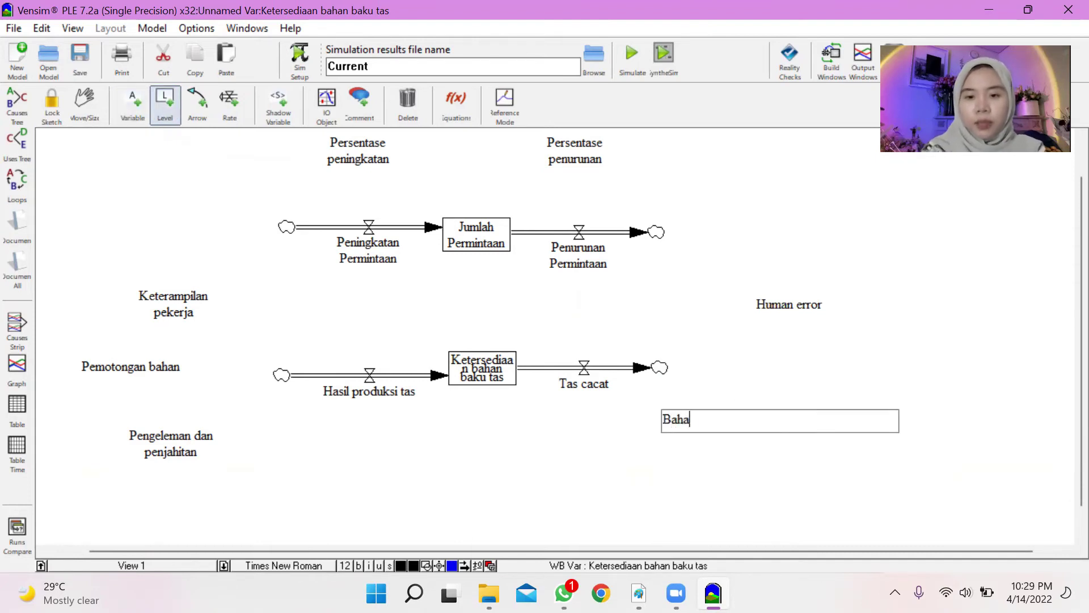
{"action": "type", "text": "n baku buruk"}
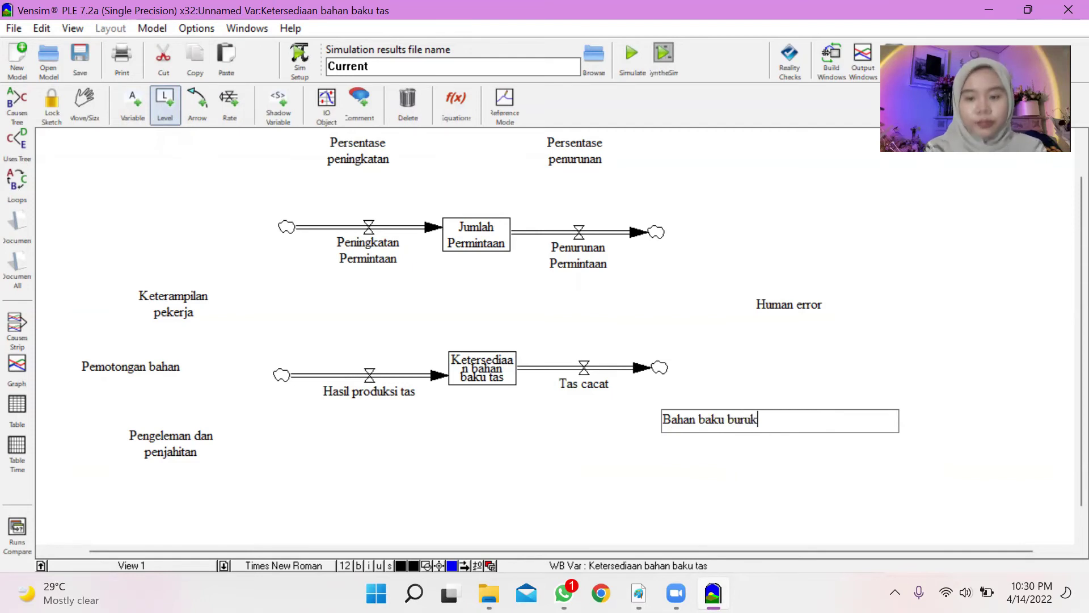
{"action": "key", "text": "Return"}
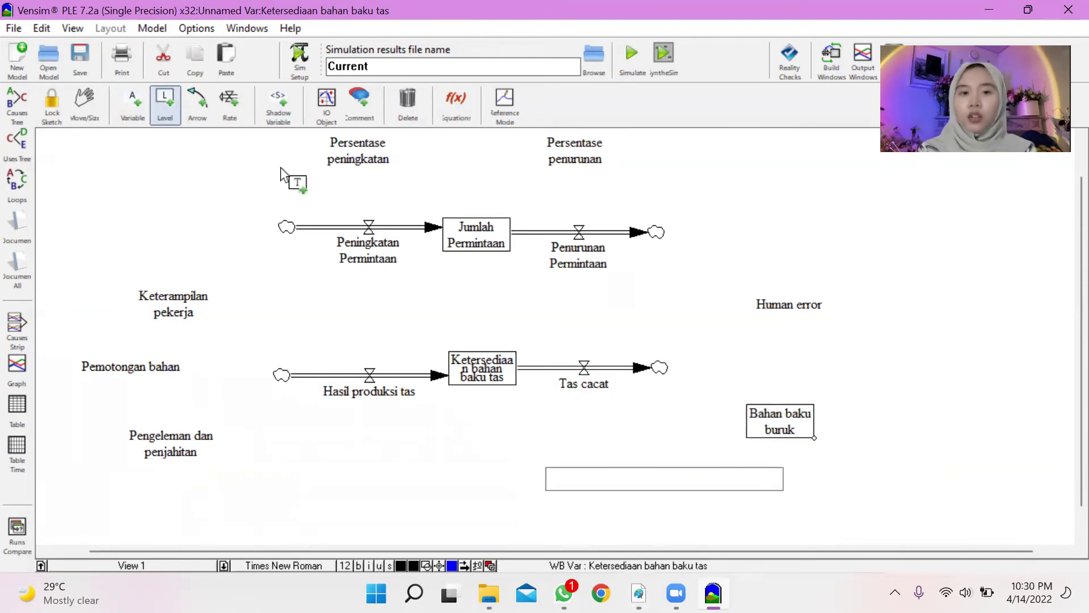
- Draw arrows from "Persentase peningkatan" to "Peningkatan Permintaan" and from "Persentase penurunan" to "Penurunan Permintaan"
{"action": "left_click", "coordinate": [204, 104]}
{"action": "left_click", "coordinate": [359, 156]}
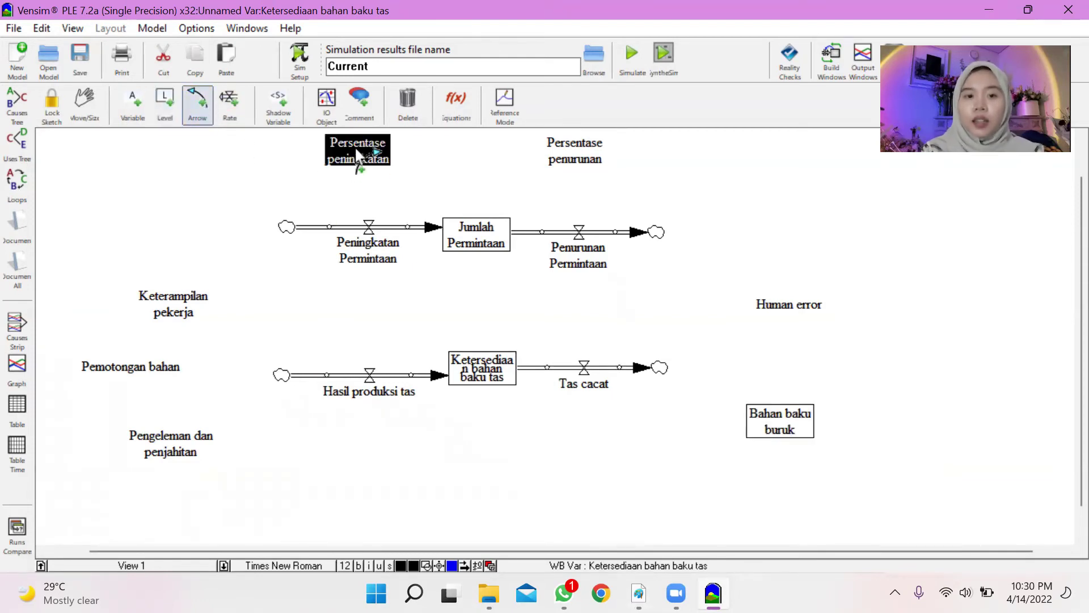
{"action": "left_click", "coordinate": [366, 256]}
{"action": "left_click", "coordinate": [575, 160]}
{"action": "left_click", "coordinate": [583, 260]}
- Connect "Keterampilan pekerja", "Pemotongan bahan" and "Pengeleman dan penjahitan" to the rate "Hasil produksi tas" with arrows
{"action": "left_click", "coordinate": [207, 312]}
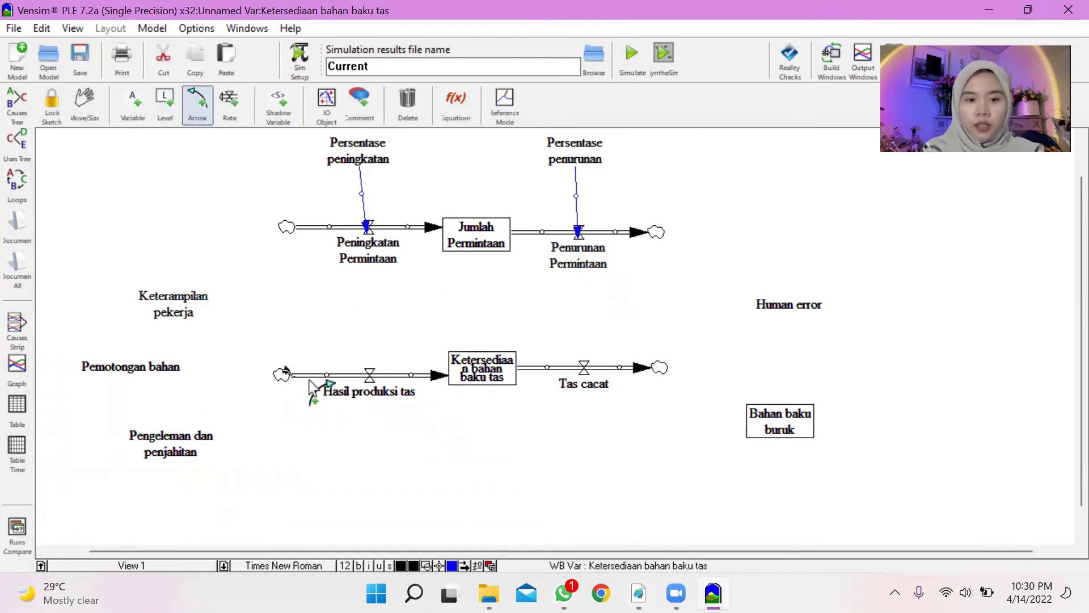
{"action": "left_click", "coordinate": [352, 389]}
{"action": "left_click", "coordinate": [173, 371]}
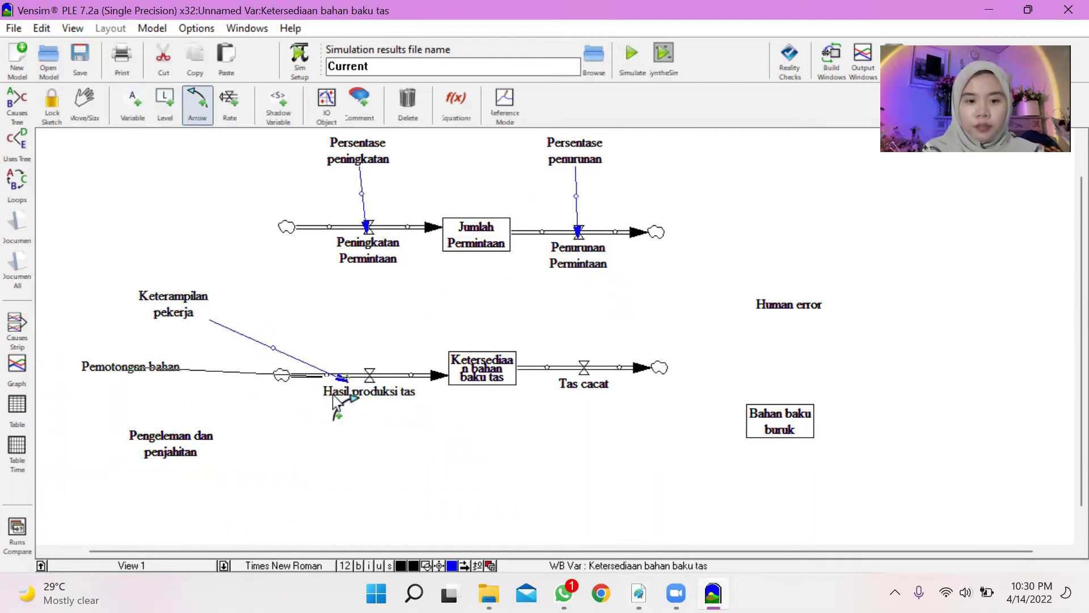
{"action": "left_click", "coordinate": [364, 381]}
{"action": "left_click", "coordinate": [152, 373]}
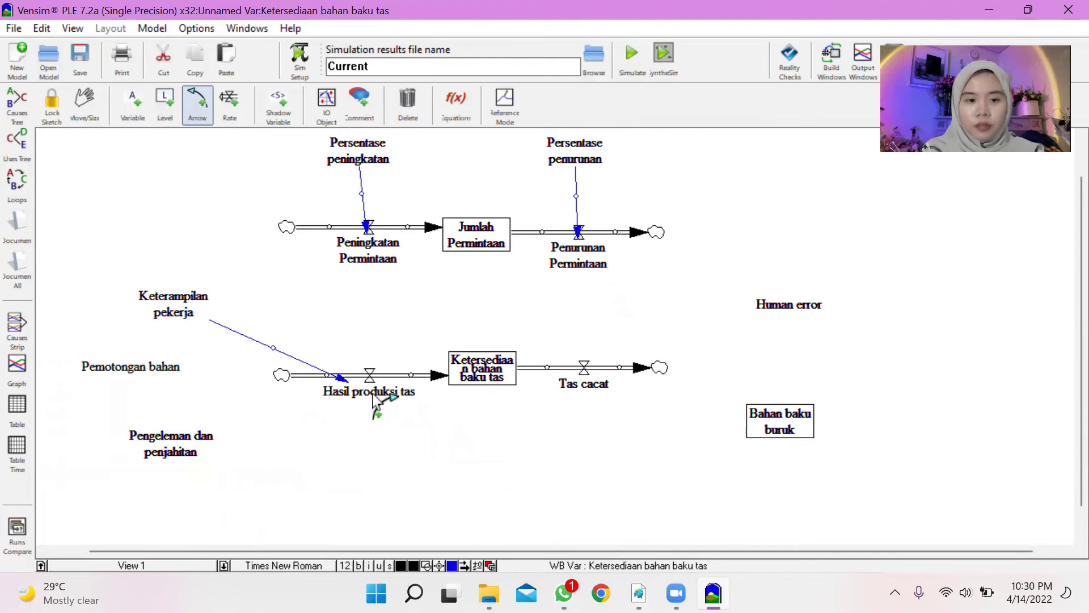
{"action": "left_click", "coordinate": [370, 379]}
{"action": "left_click", "coordinate": [170, 454]}
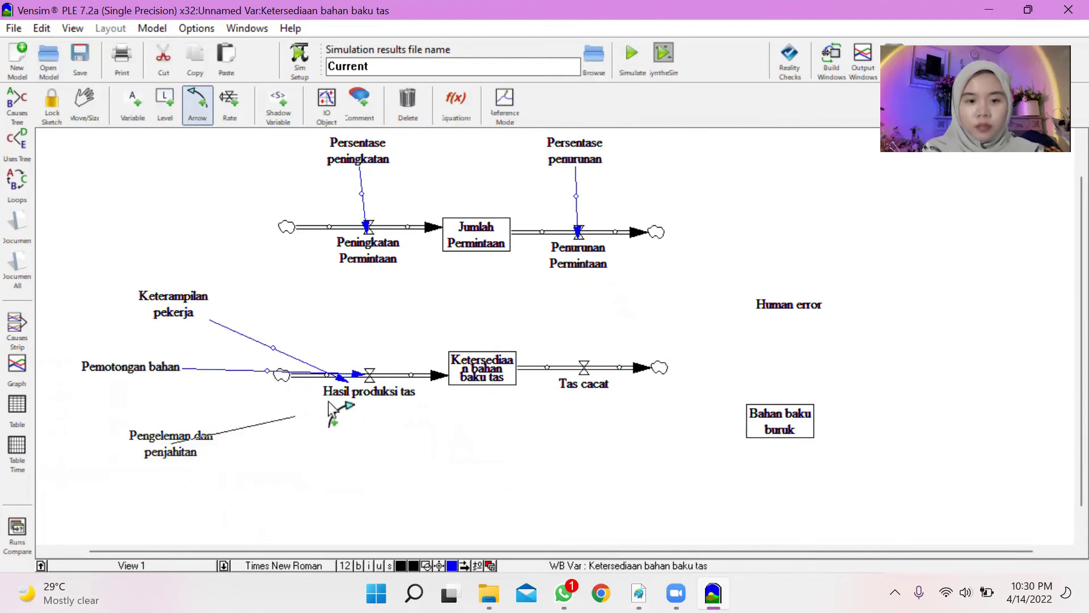
{"action": "left_click", "coordinate": [358, 395]}
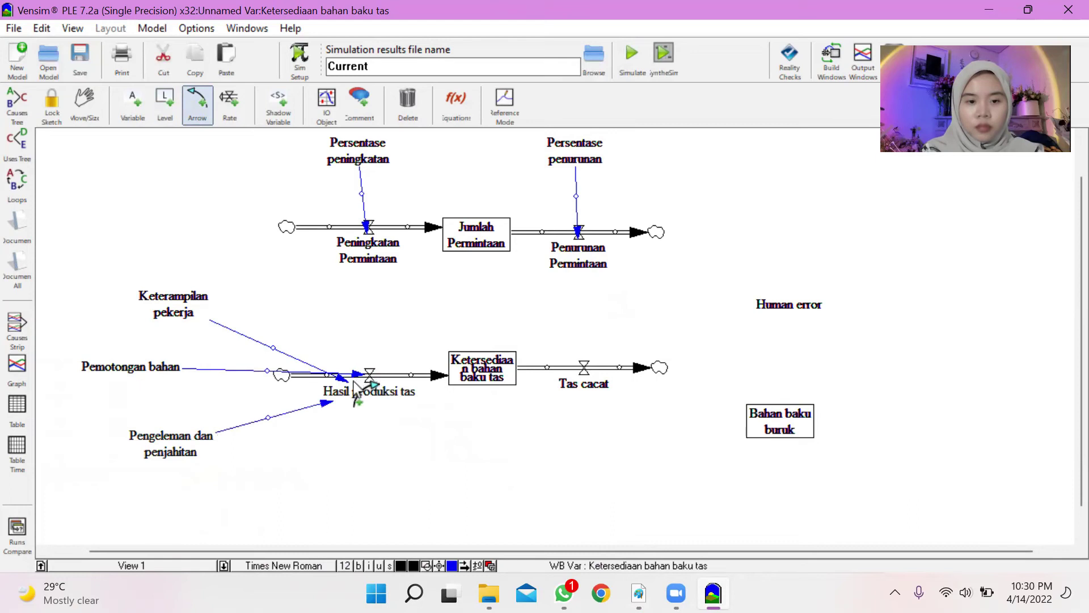
- Connect "Human error" and "Bahan baku buruk" to the rate "Tas cacat" with arrows
{"action": "left_click", "coordinate": [788, 309]}
{"action": "left_click", "coordinate": [584, 379]}
{"action": "left_click", "coordinate": [779, 417]}
{"action": "left_click", "coordinate": [585, 379]}
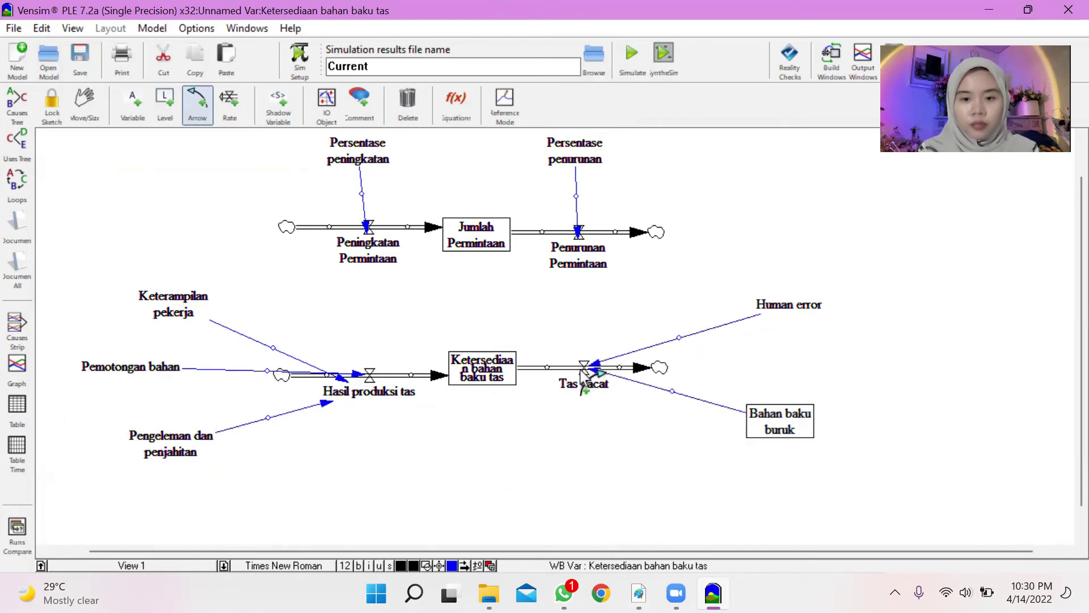
- Bend the arrows leading into the four rates outward into smooth curves
{"action": "left_click_drag", "start_coordinate": [362, 193], "coordinate": [332, 187]}
{"action": "left_click_drag", "start_coordinate": [577, 196], "coordinate": [618, 195]}
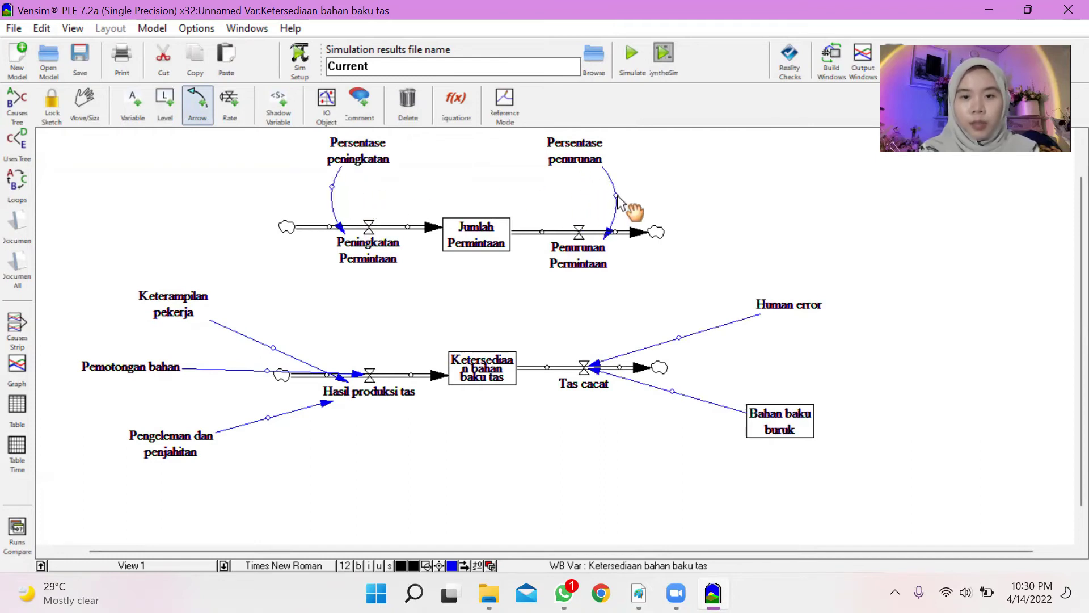
{"action": "left_click_drag", "start_coordinate": [274, 347], "coordinate": [299, 314]}
{"action": "left_click_drag", "start_coordinate": [267, 370], "coordinate": [284, 451]}
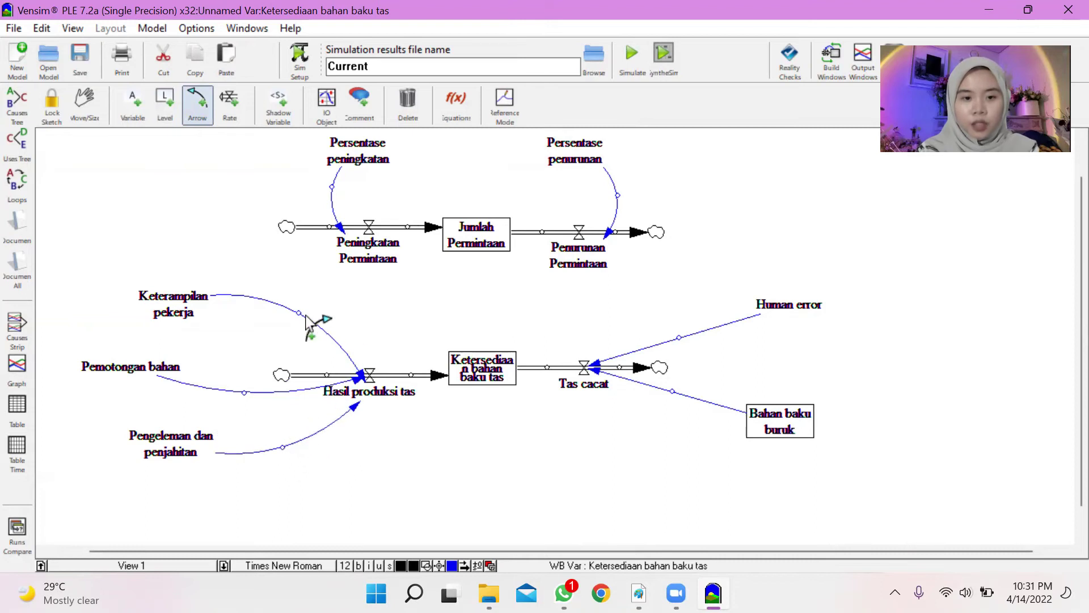
{"action": "mouse_move", "coordinate": [301, 316]}
{"action": "left_mouse_down"}
{"action": "mouse_move", "coordinate": [310, 313]}
{"action": "mouse_move", "coordinate": [279, 329]}
{"action": "mouse_move", "coordinate": [305, 311]}
{"action": "left_mouse_up"}
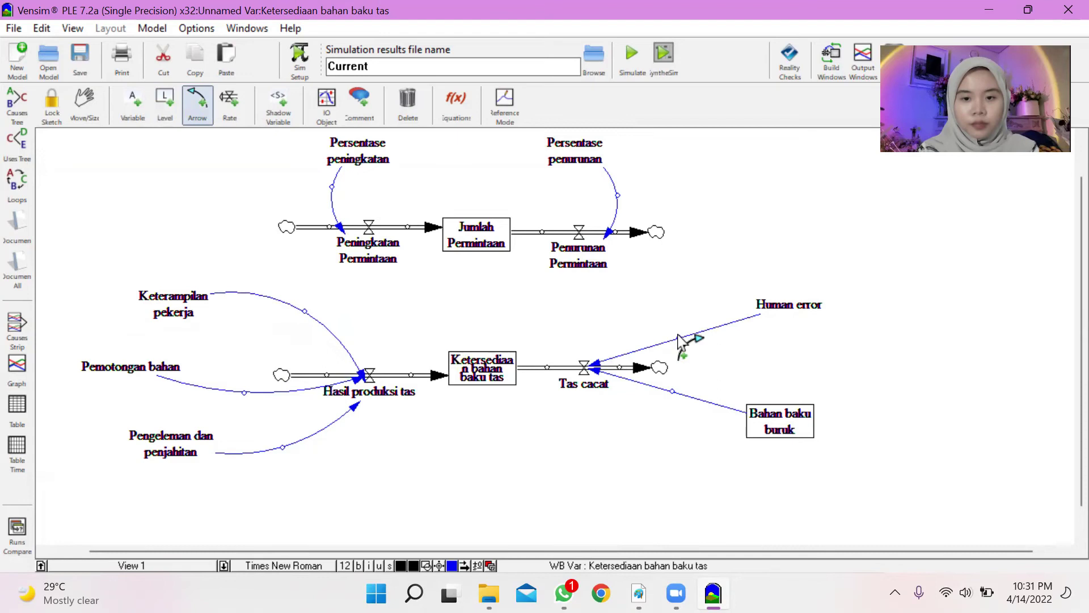
{"action": "left_click_drag", "start_coordinate": [684, 341], "coordinate": [669, 317]}
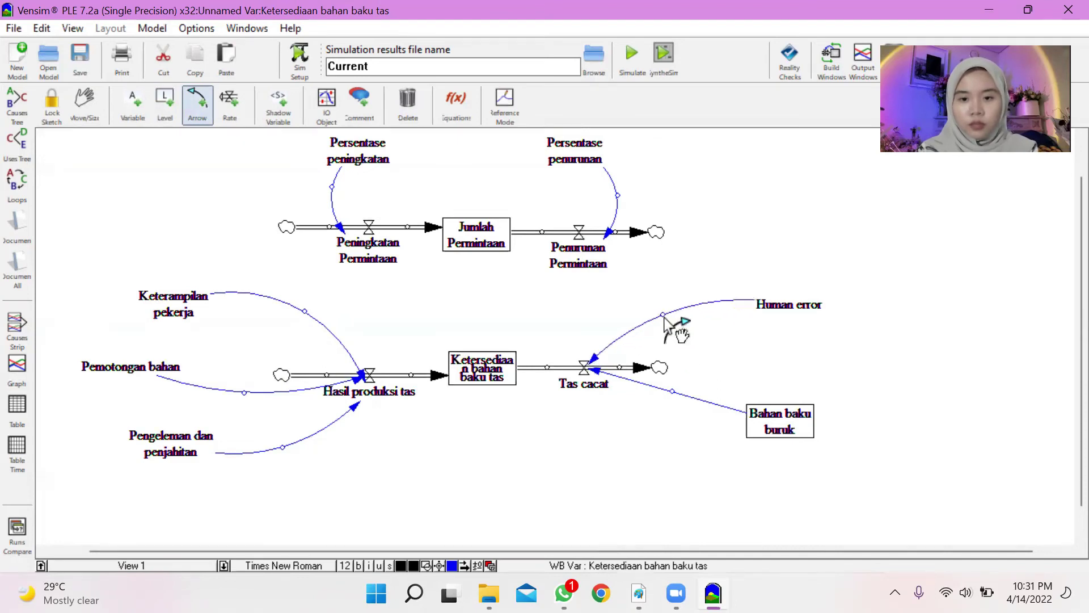
{"action": "left_click_drag", "start_coordinate": [673, 391], "coordinate": [667, 413]}
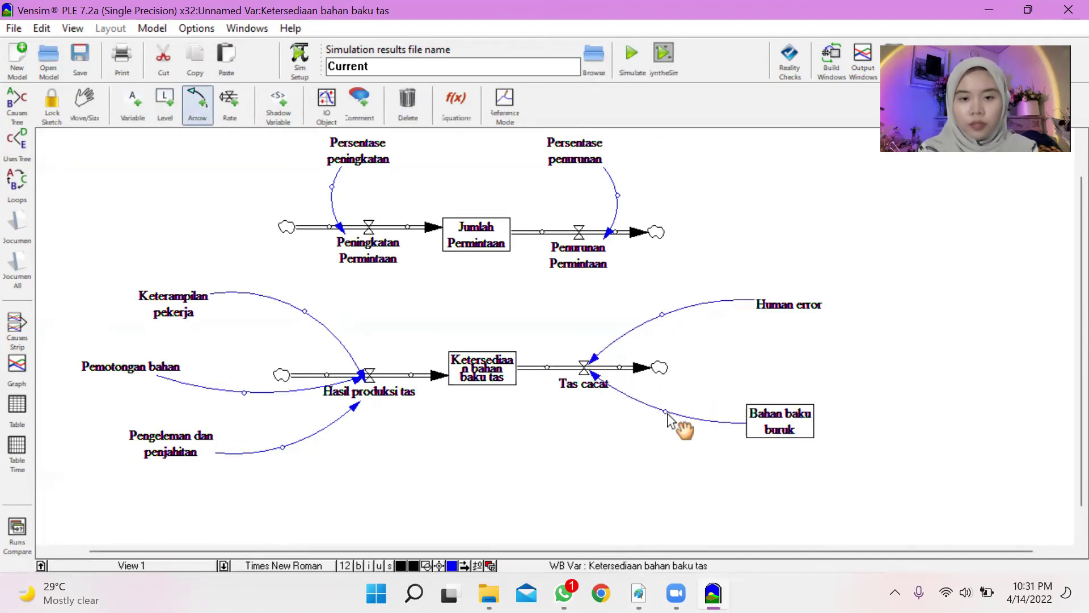
- Draw a slightly curved arrow from the level "Jumlah Permintaan" to the level "Ketersediaan bahan baku tas"
{"action": "left_click_drag", "start_coordinate": [483, 254], "coordinate": [485, 366]}
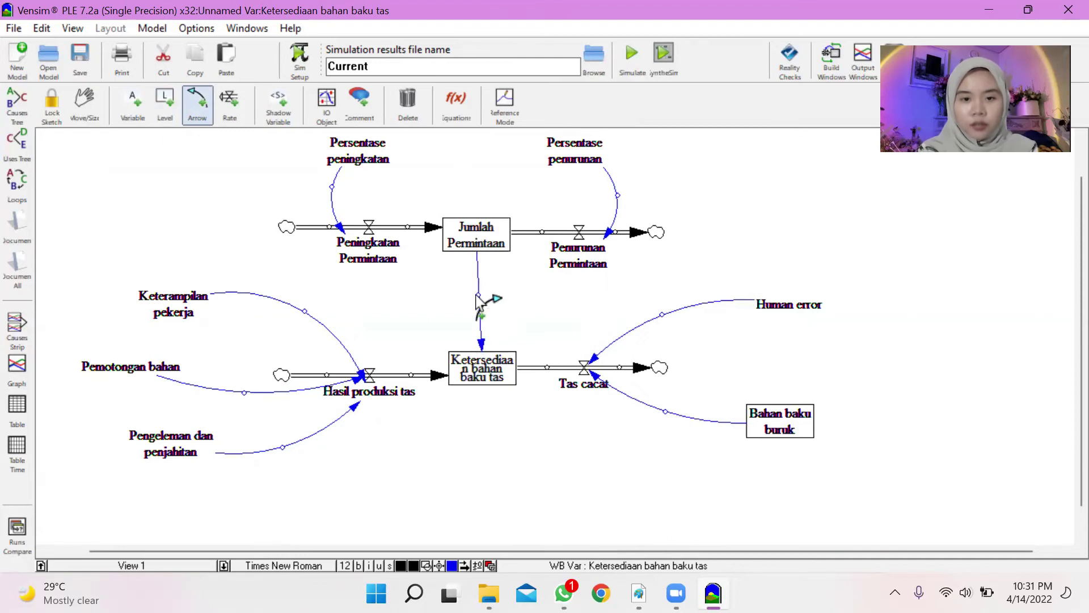
{"action": "left_click_drag", "start_coordinate": [478, 295], "coordinate": [472, 292]}
- Set the equation of "Keterampilan pekerja" to 0.5*2000
{"action": "key", "text": "0"}
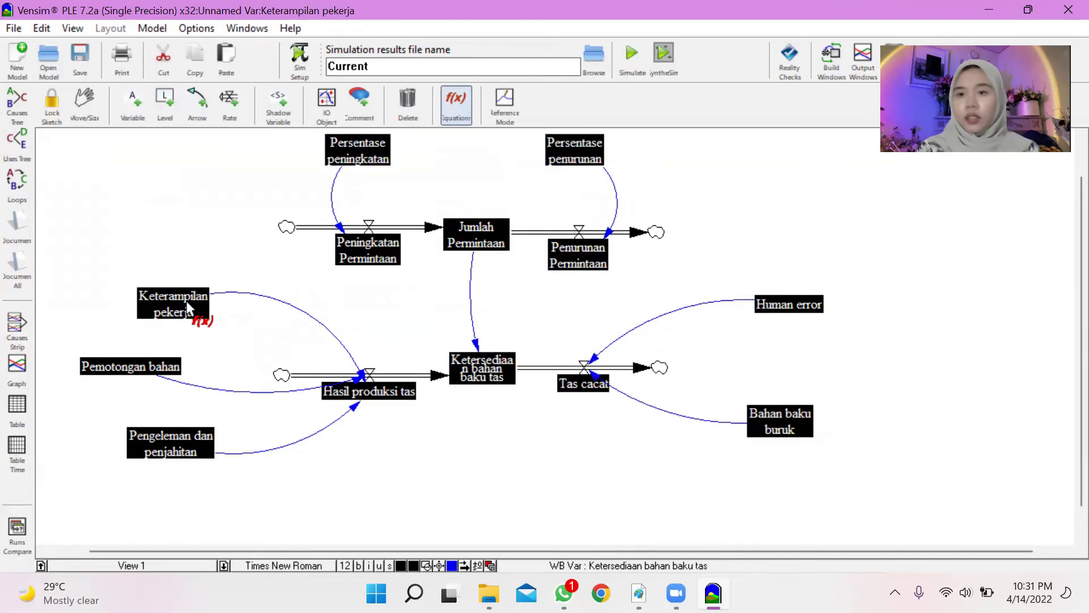
{"action": "left_click", "coordinate": [177, 293]}
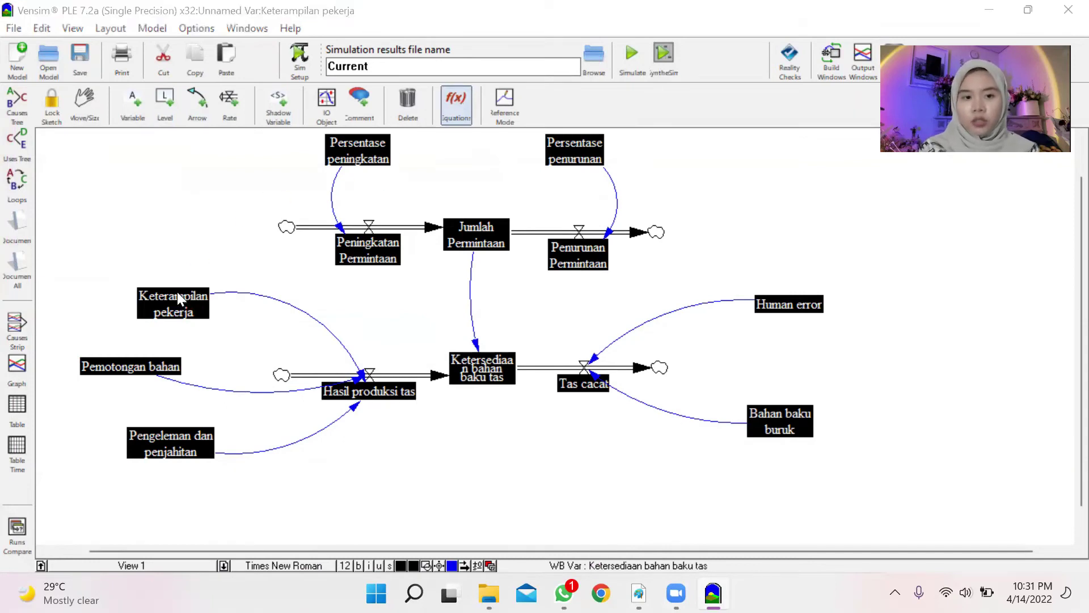
{"action": "type", "text": "0"}
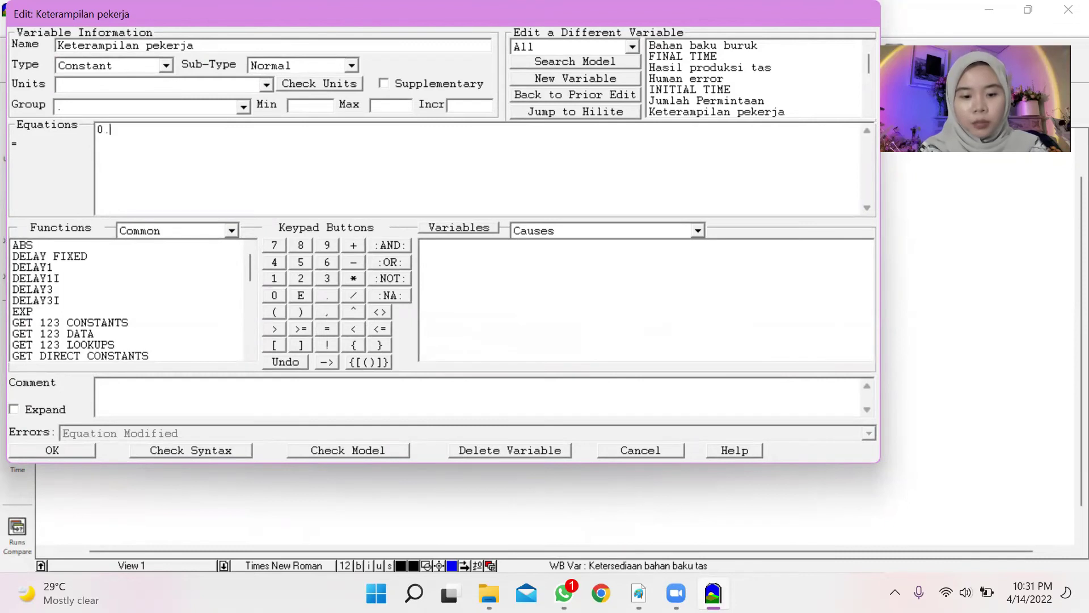
{"action": "type", "text": ".5*2000"}
{"action": "left_click", "coordinate": [55, 449]}
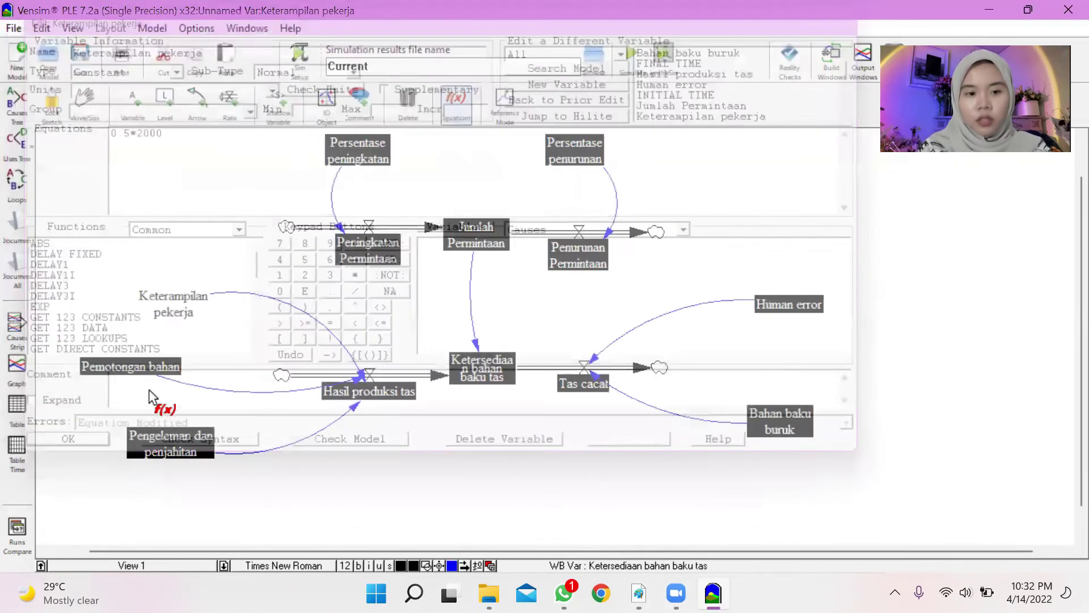
- Set the equation of "Pemotongan bahan" to 0.3*1000
{"action": "left_click", "coordinate": [162, 371]}
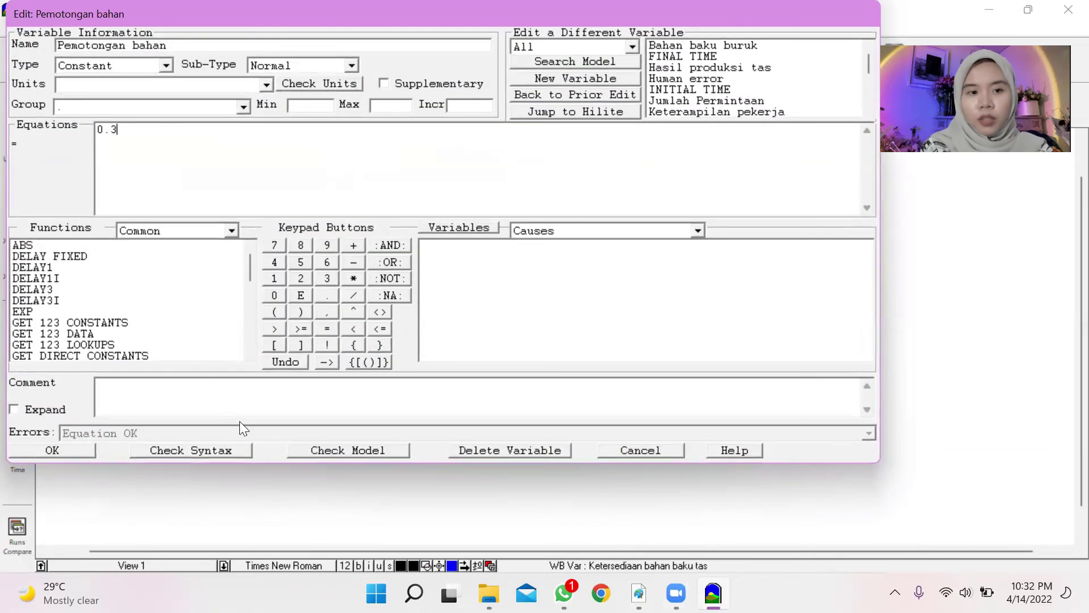
{"action": "type", "text": "*1000"}
{"action": "left_click", "coordinate": [66, 450]}
- Set the equation of "Pengeleman dan penjahitan" to 0.2*2000
{"action": "left_click", "coordinate": [150, 432]}
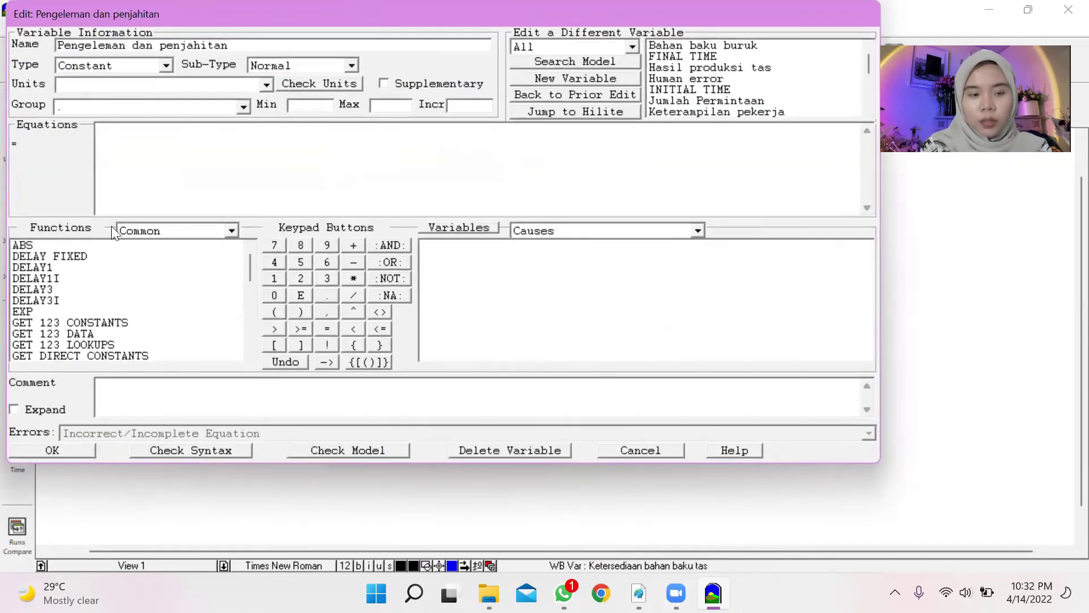
{"action": "type", "text": "0.2"}
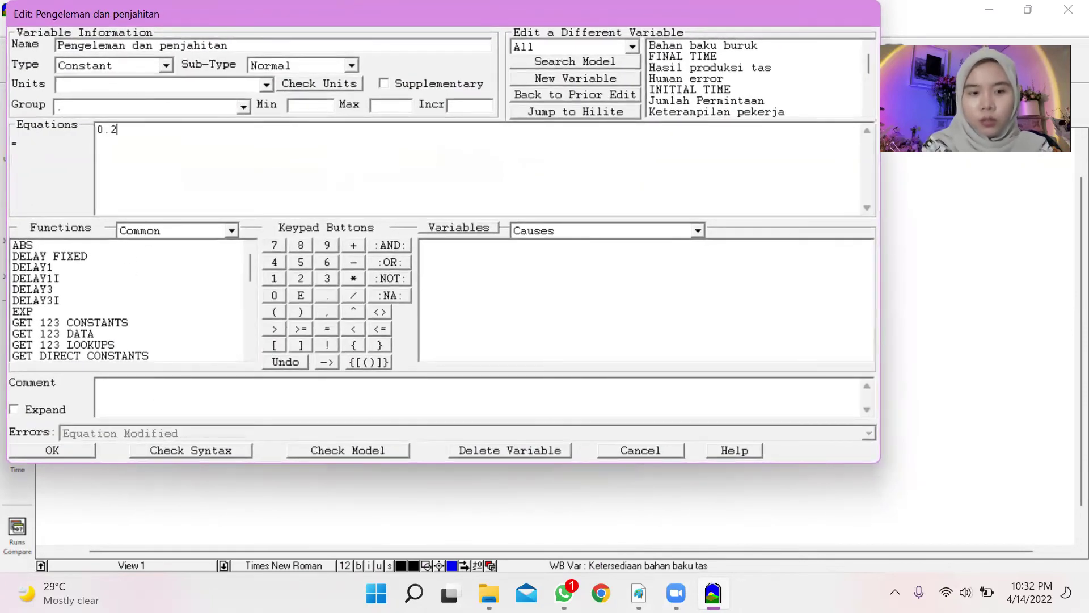
{"action": "type", "text": "*2000"}
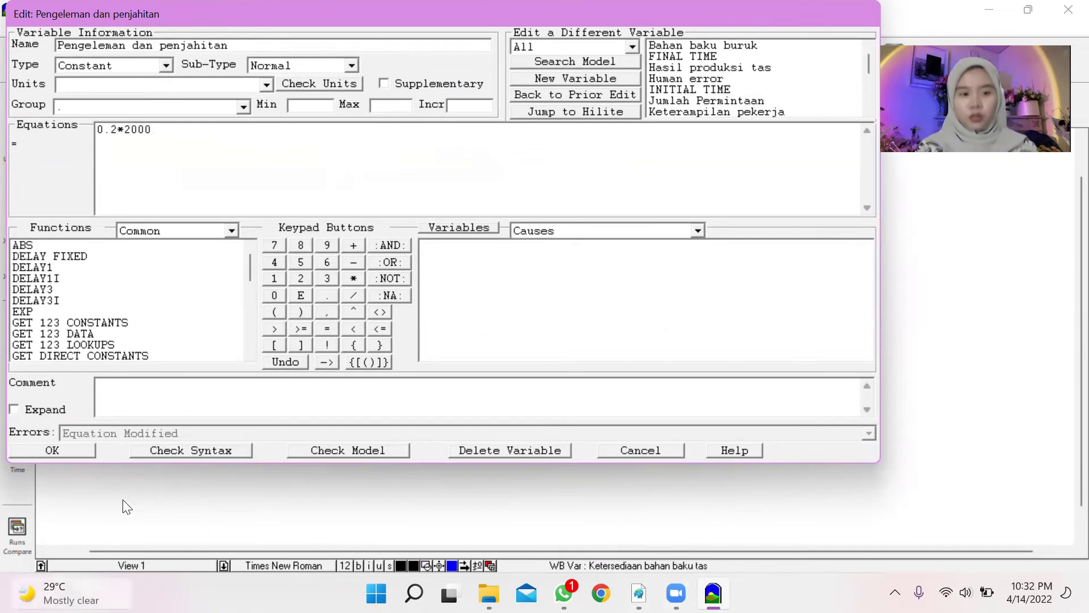
{"action": "left_click", "coordinate": [80, 449]}
- Consult the practicum module PDF for the equation values, and set the equation of "Persentase peningkatan" to 0.1
{"action": "key", "text": "alt+Tab"}
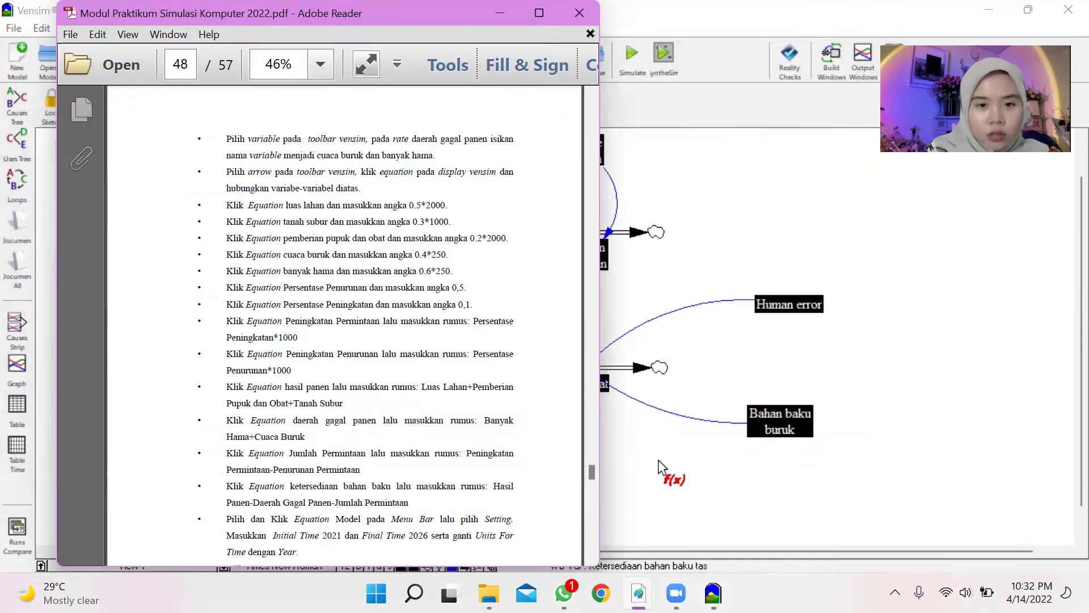
{"action": "key", "text": "alt+Tab"}
{"action": "left_click", "coordinate": [363, 159]}
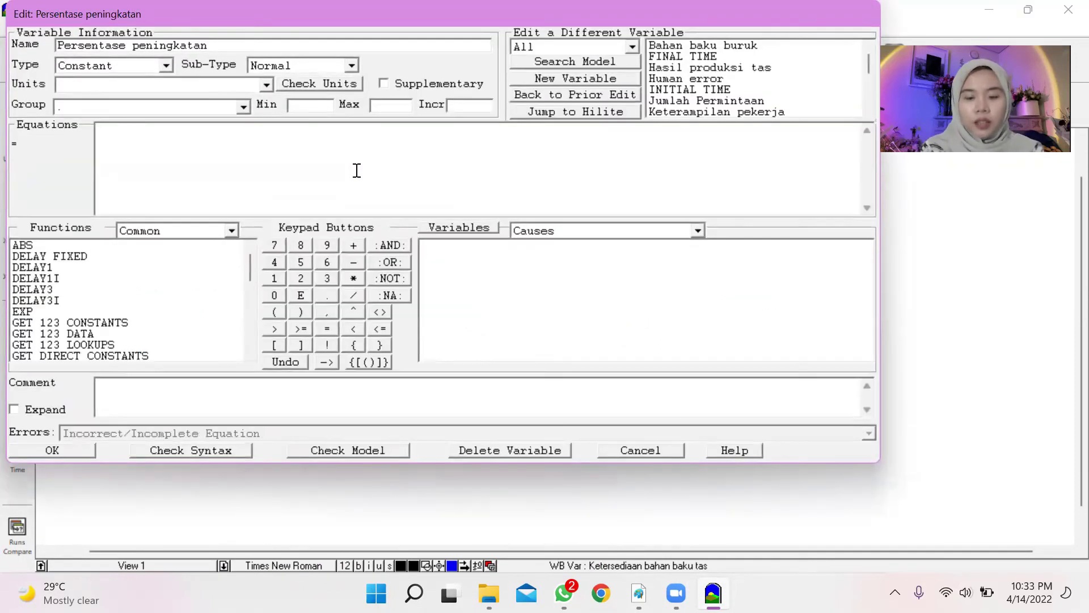
{"action": "type", "text": "0.1"}
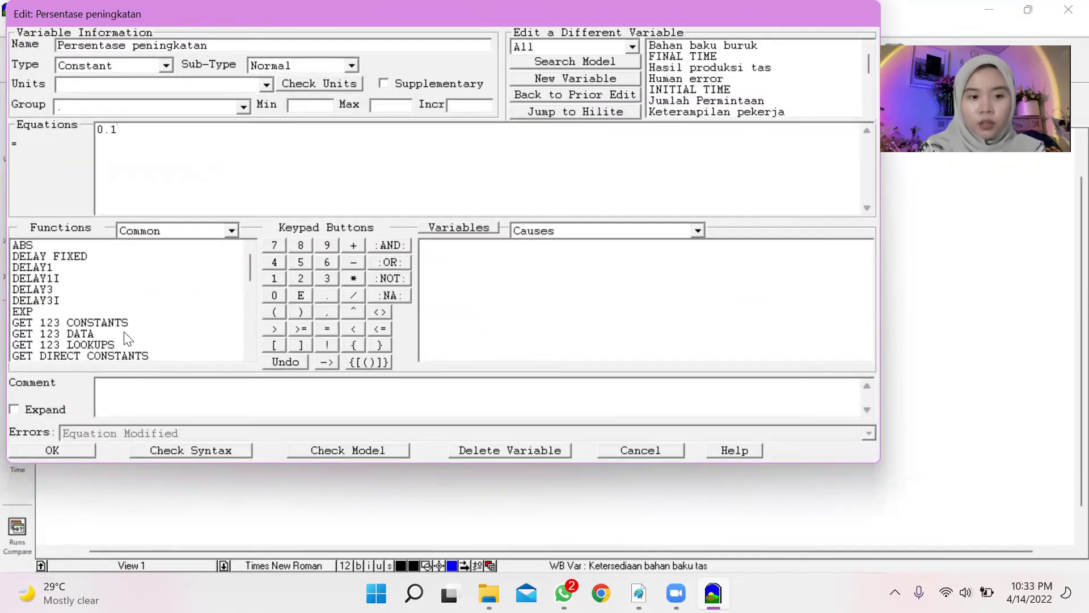
{"action": "left_click", "coordinate": [25, 450]}
- Set the equation of "Persentase penurunan" to 0.5
{"action": "left_click", "coordinate": [596, 152]}
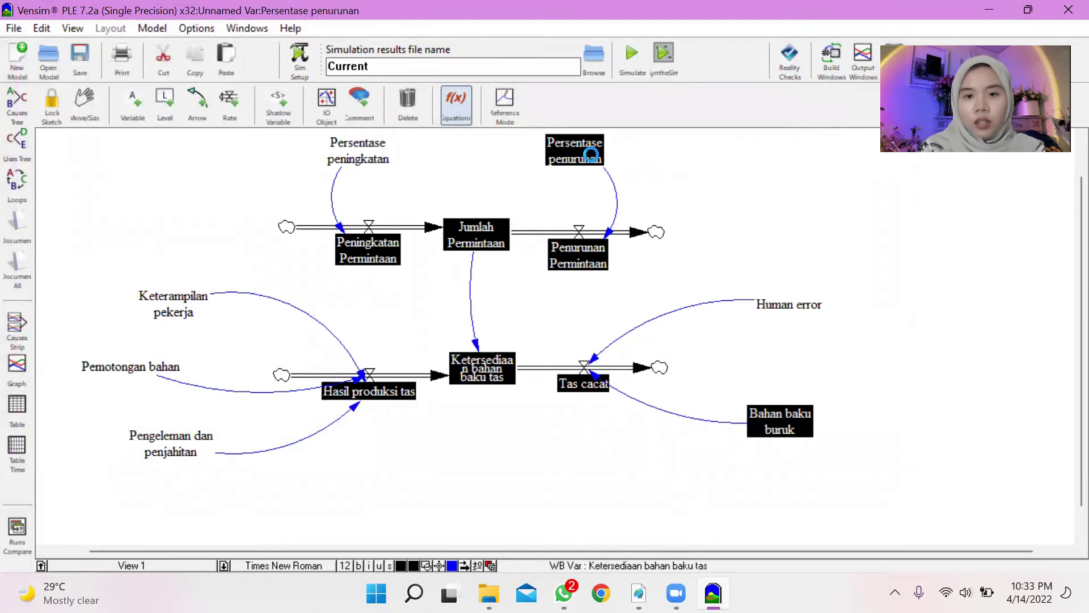
{"action": "type", "text": "0"}
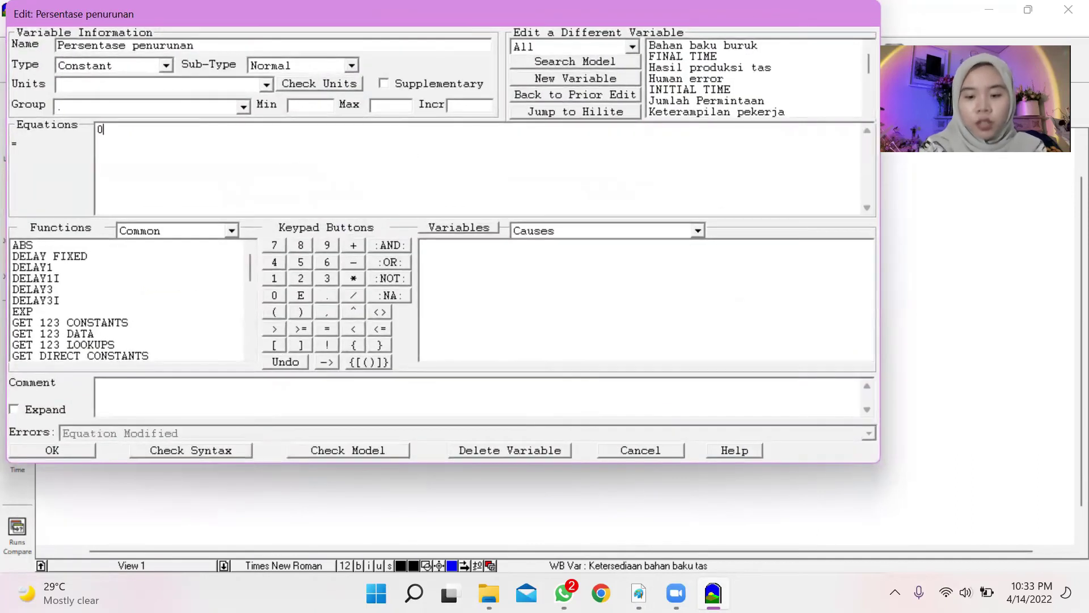
{"action": "type", "text": ".5"}
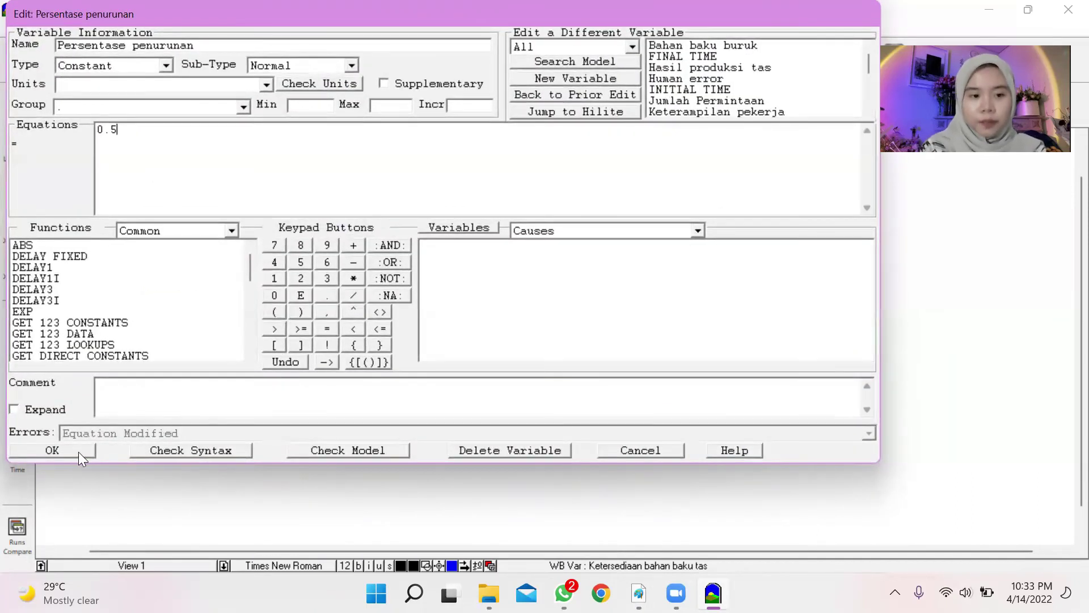
{"action": "left_click", "coordinate": [76, 452]}
- Set the equation of the rate "Peningkatan Permintaan" to Persentase peningkatan*1000
{"action": "left_click", "coordinate": [363, 261]}
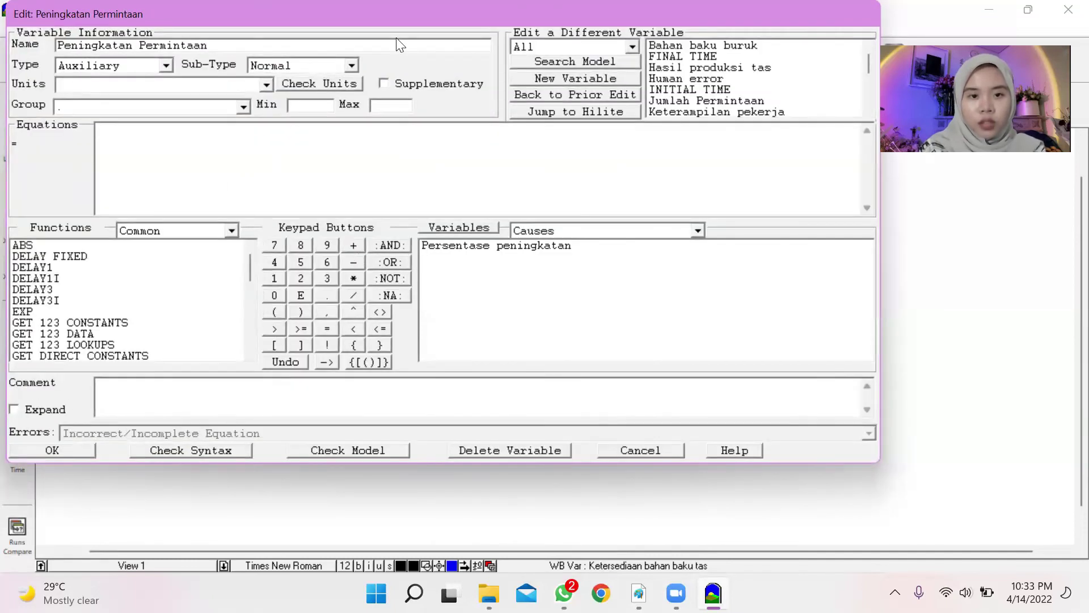
{"action": "type", "text": "Persentase peningkata"}
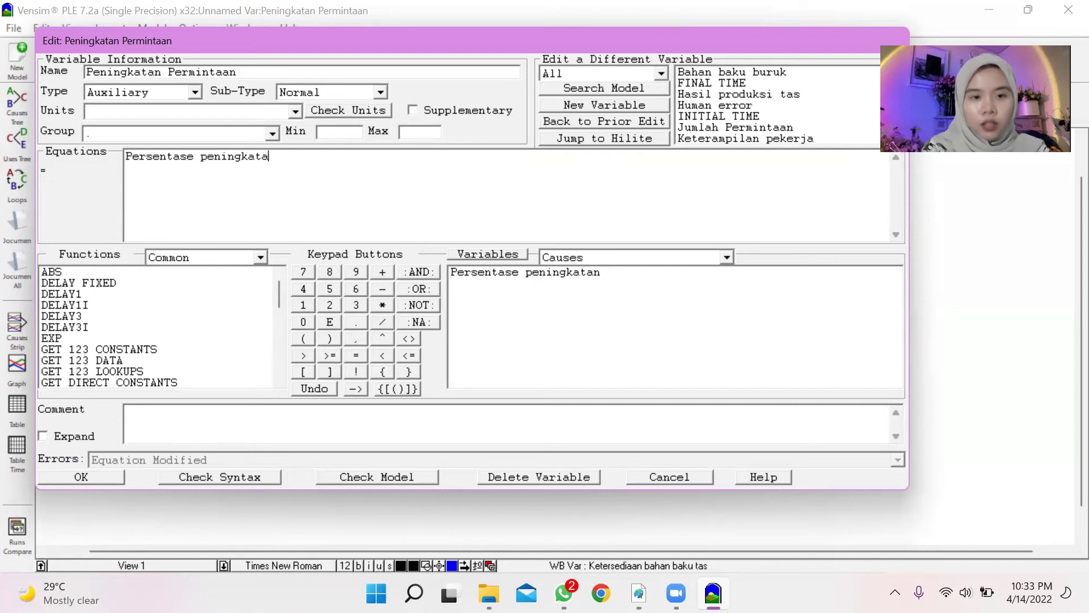
{"action": "type", "text": "n*1000"}
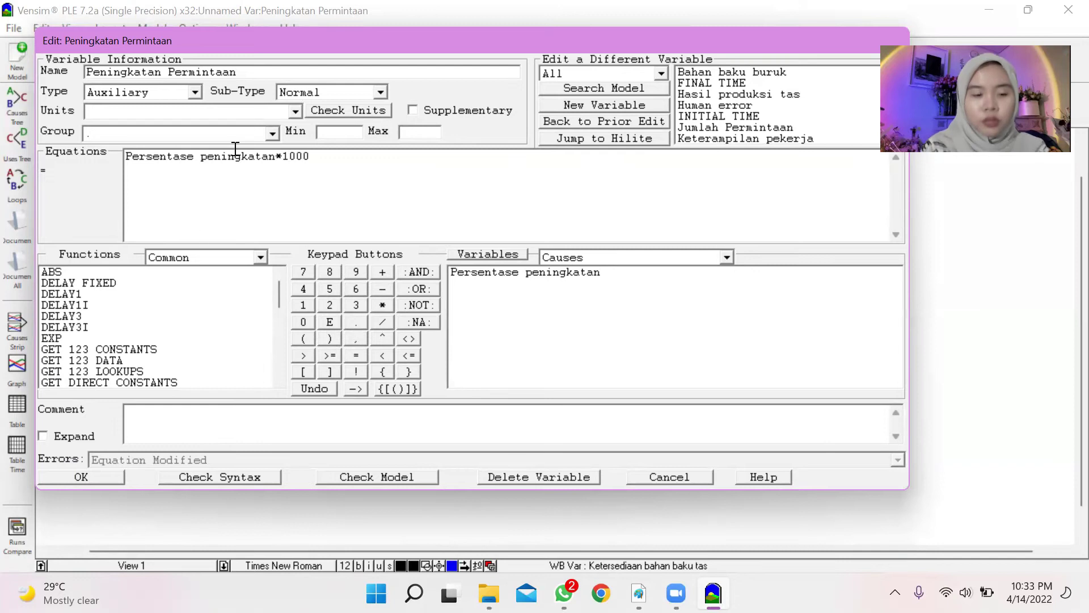
{"action": "left_click", "coordinate": [65, 481]}
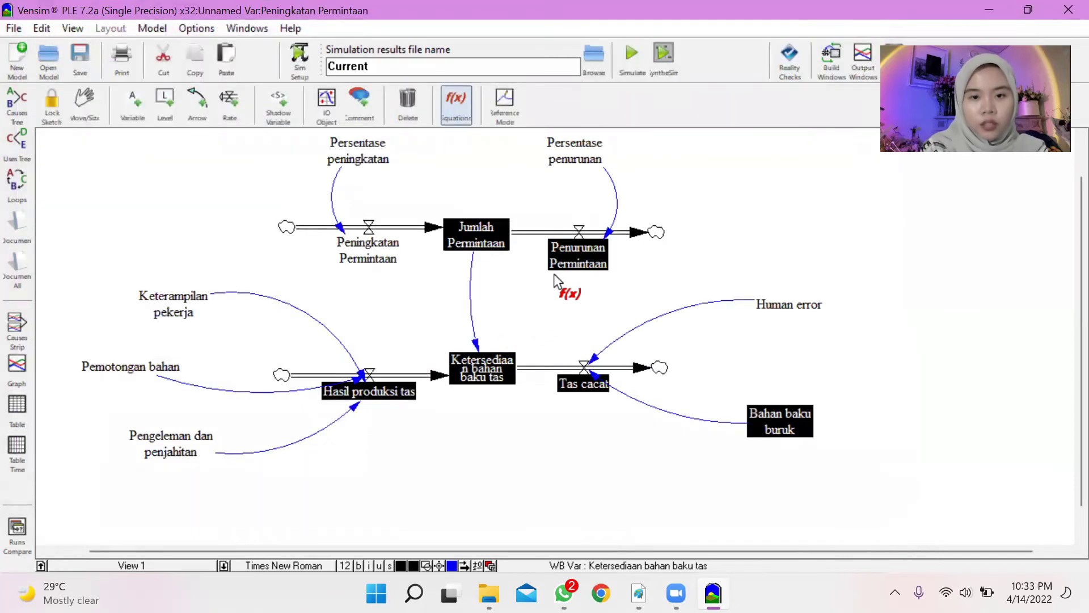
- Set the equation of the rate "Penurunan Permintaan" to Persentase penurunan*1000
{"action": "left_click", "coordinate": [574, 265]}
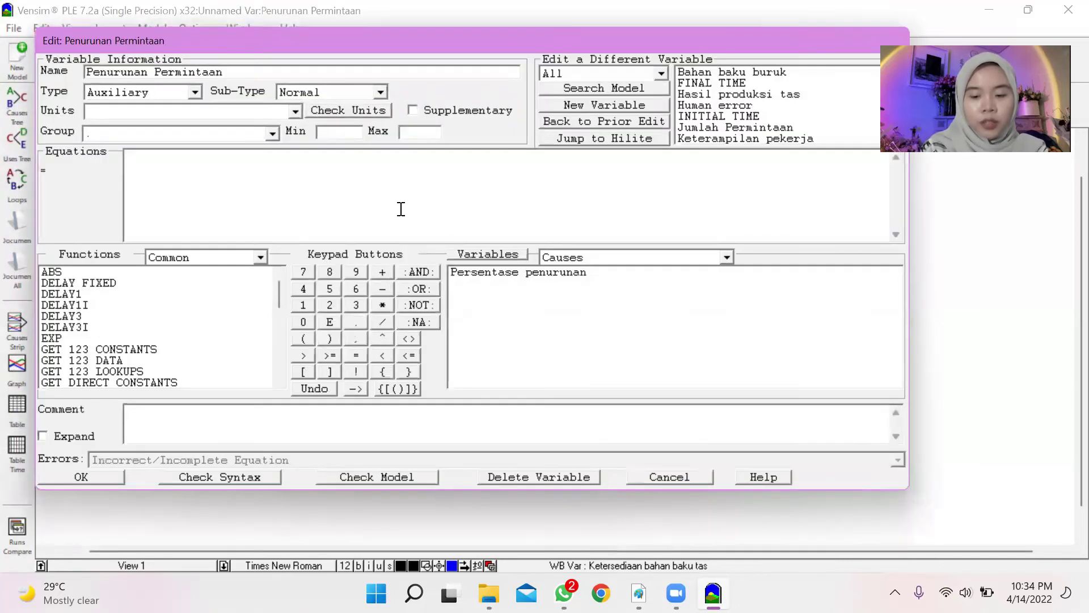
{"action": "type", "text": "Persentase penurunan"}
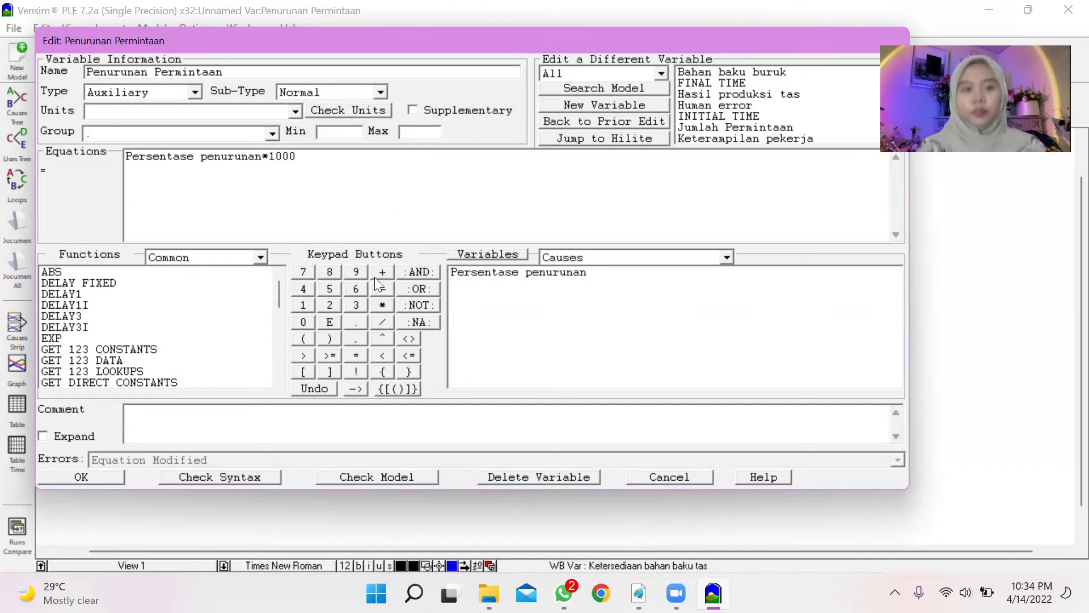
{"action": "left_click", "coordinate": [51, 474]}
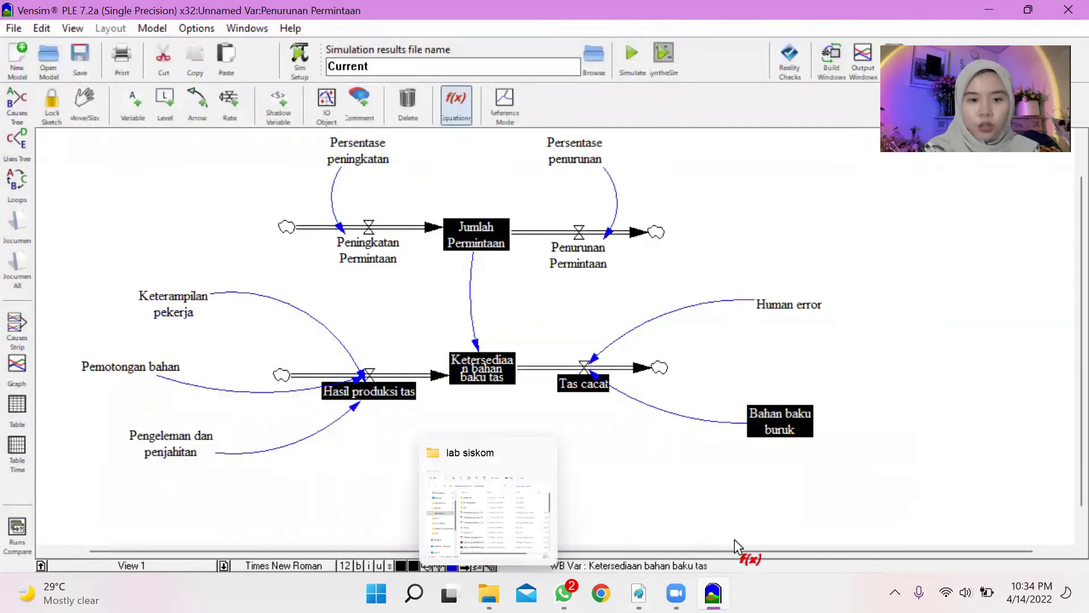
- Set the equation of the rate "Hasil produksi tas" to Keterampilan pekerja+Pemotongan bahan+Pengeleman dan penjahitan
{"action": "left_click", "coordinate": [376, 388]}
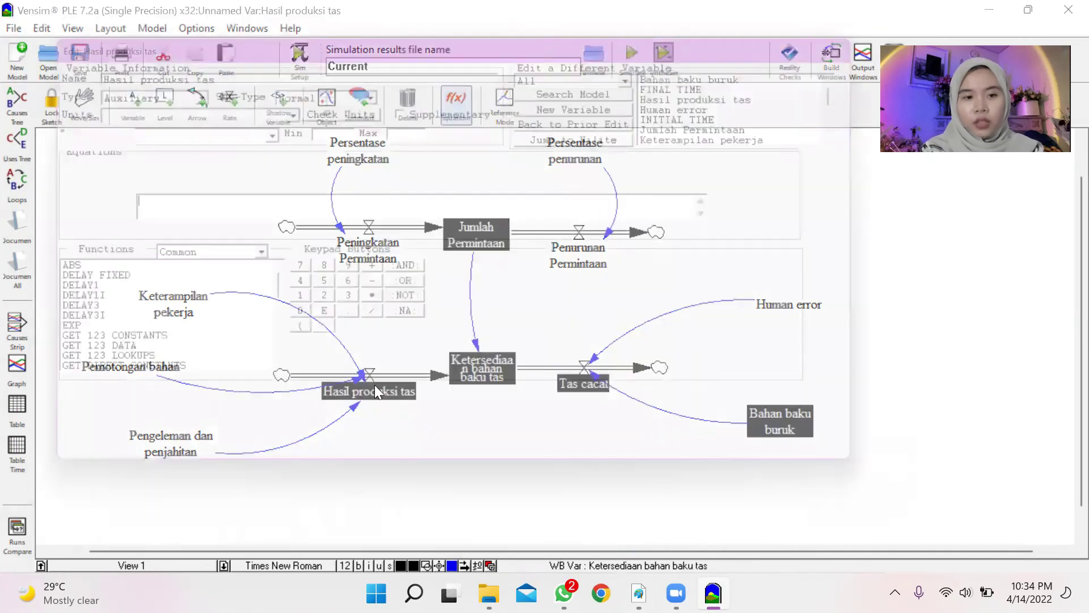
{"action": "type", "text": "Kete"}
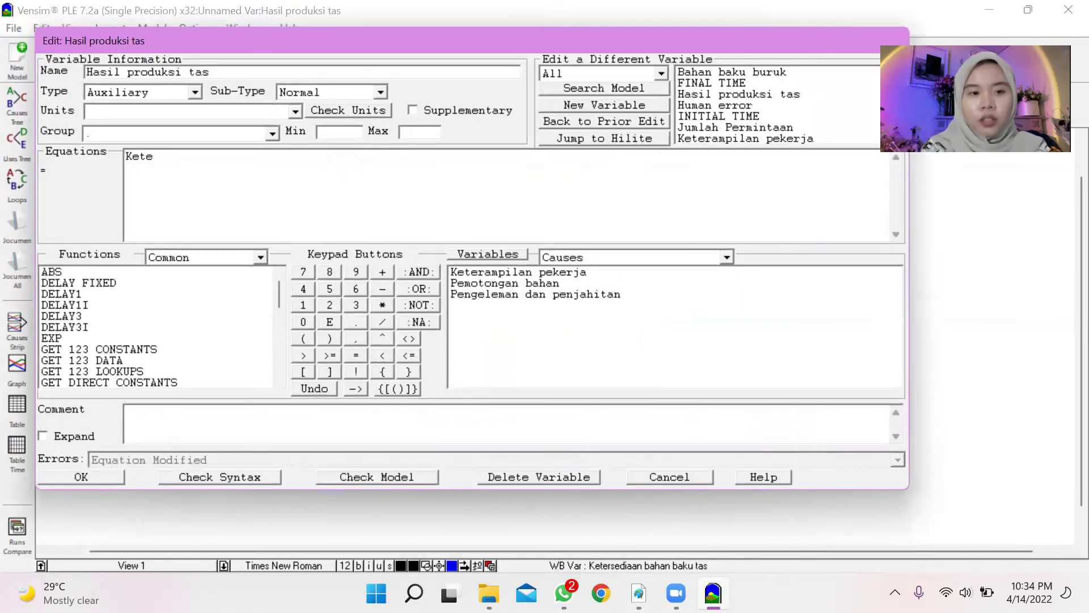
{"action": "type", "text": "rampilan pekerja"}
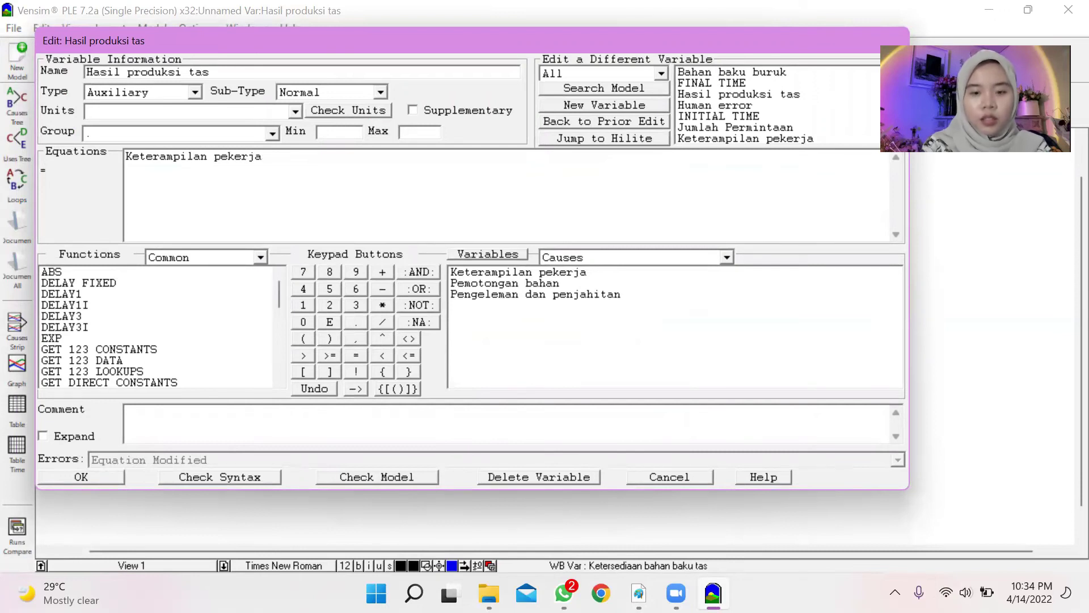
{"action": "type", "text": "+Pemotongan bahan"}
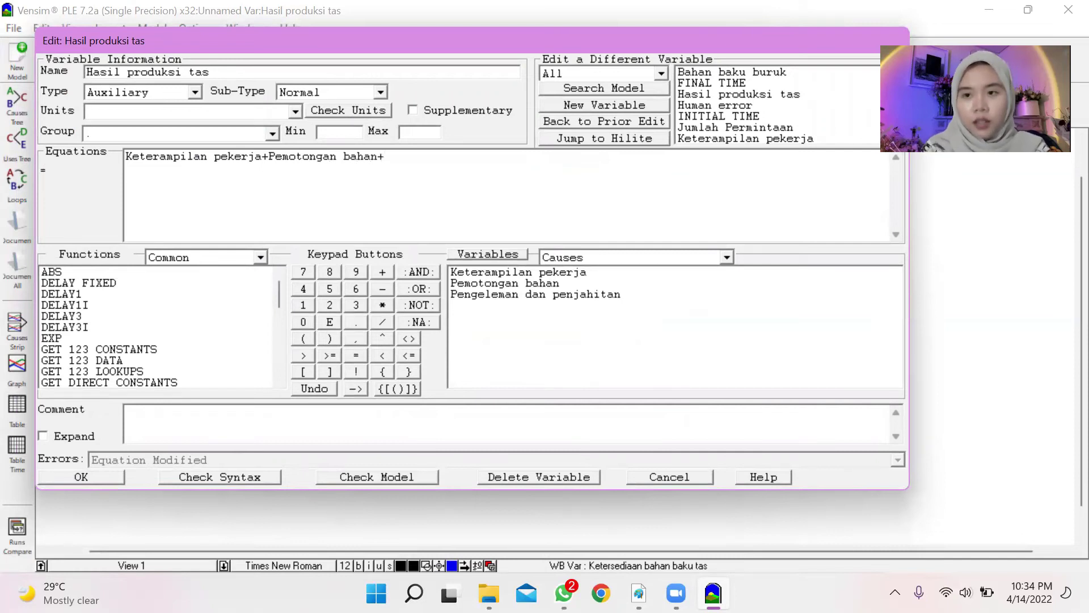
{"action": "type", "text": "+Pengele"}
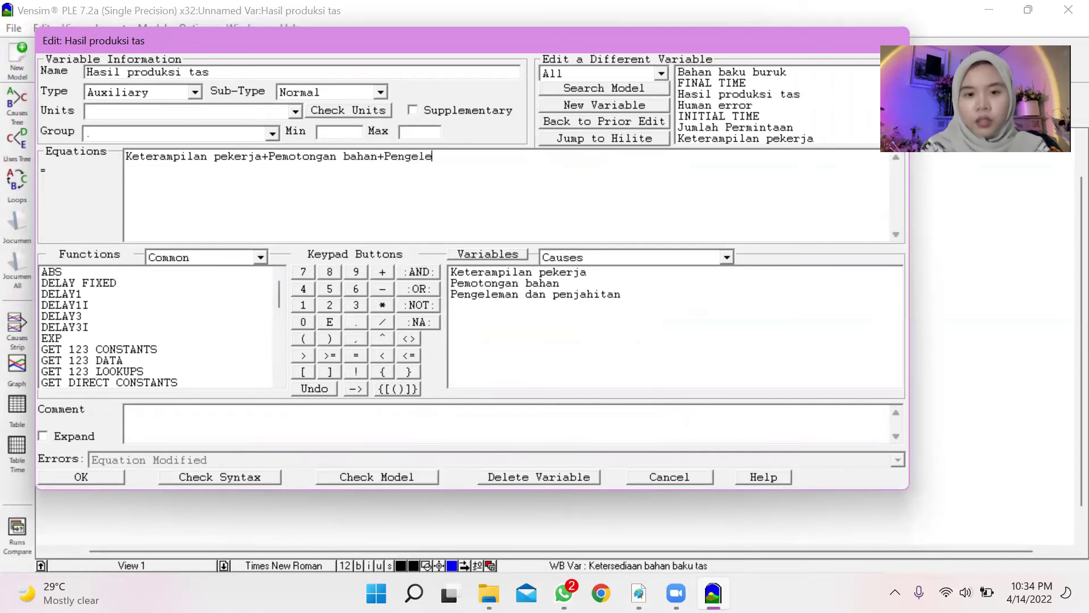
{"action": "type", "text": "man dan pen"}
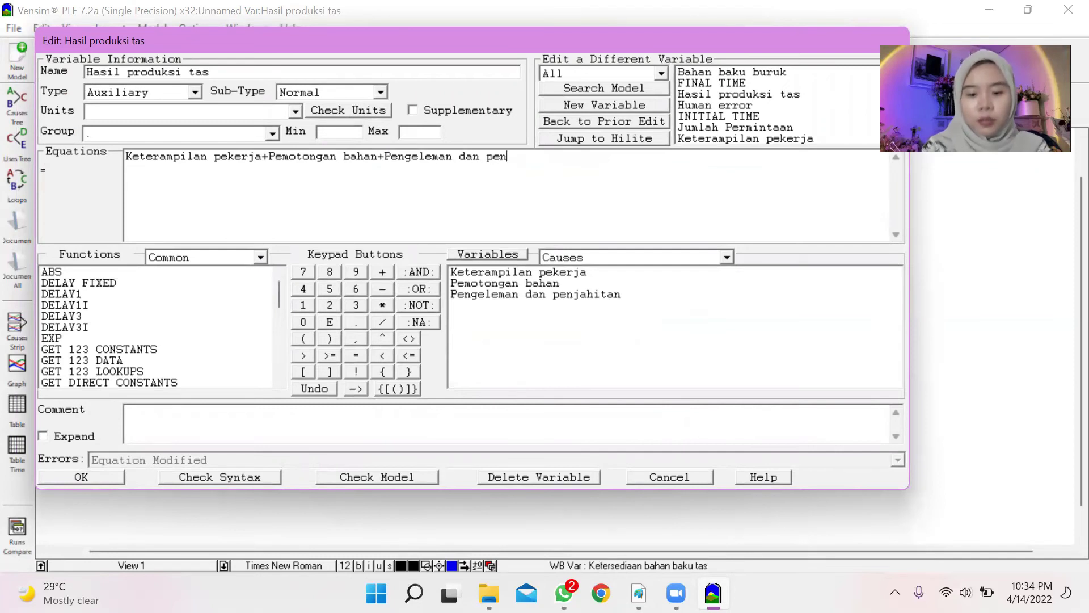
{"action": "type", "text": "jahitan"}
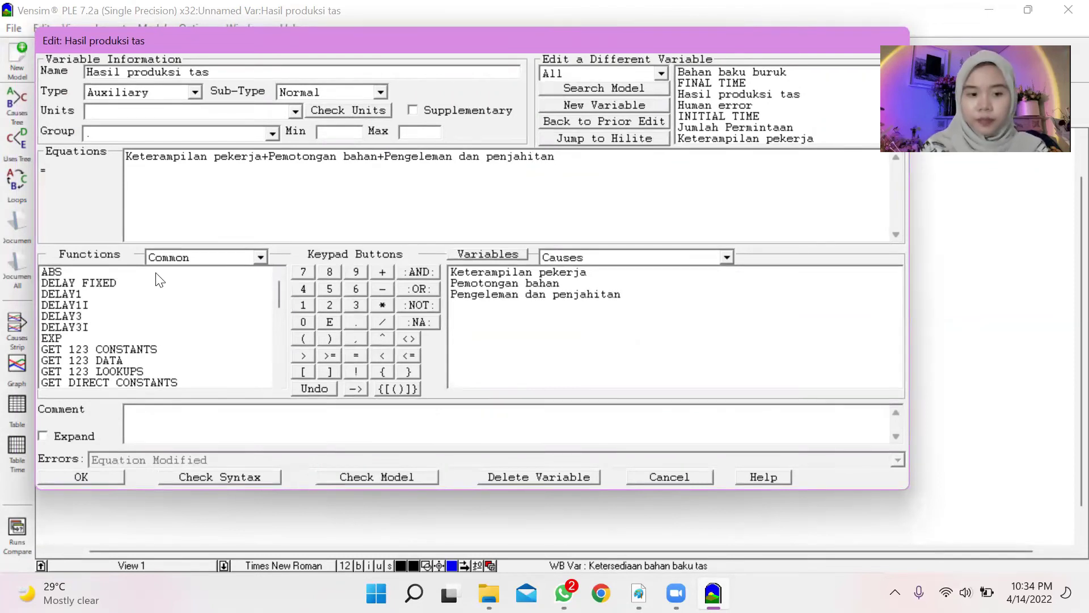
{"action": "left_click", "coordinate": [89, 478]}
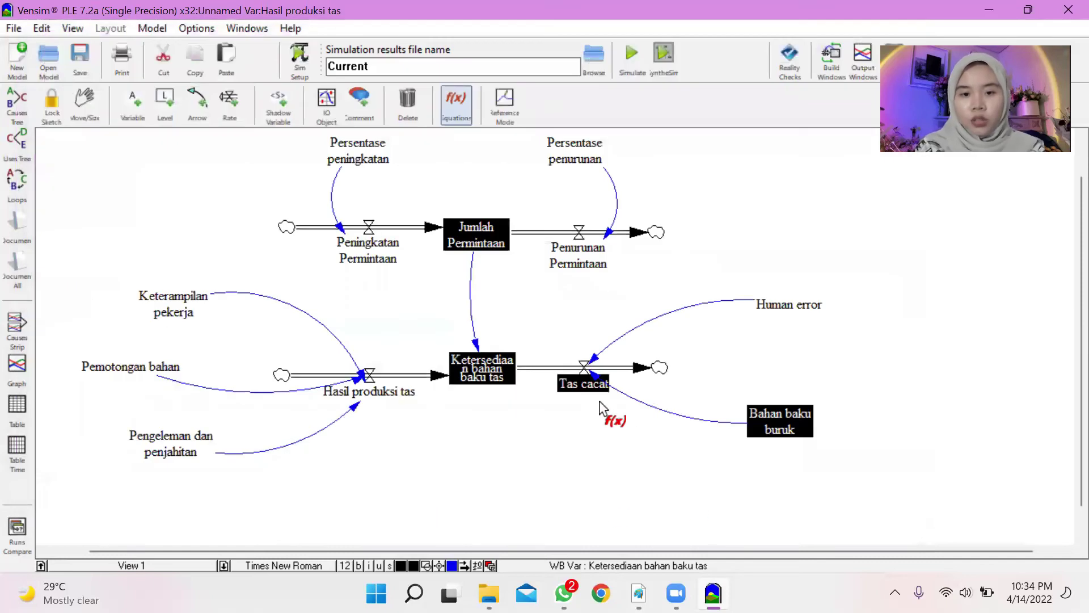
- Set the equation of the rate "Tas cacat" to Human error+Bahan baku buruk
{"action": "left_click", "coordinate": [591, 380]}
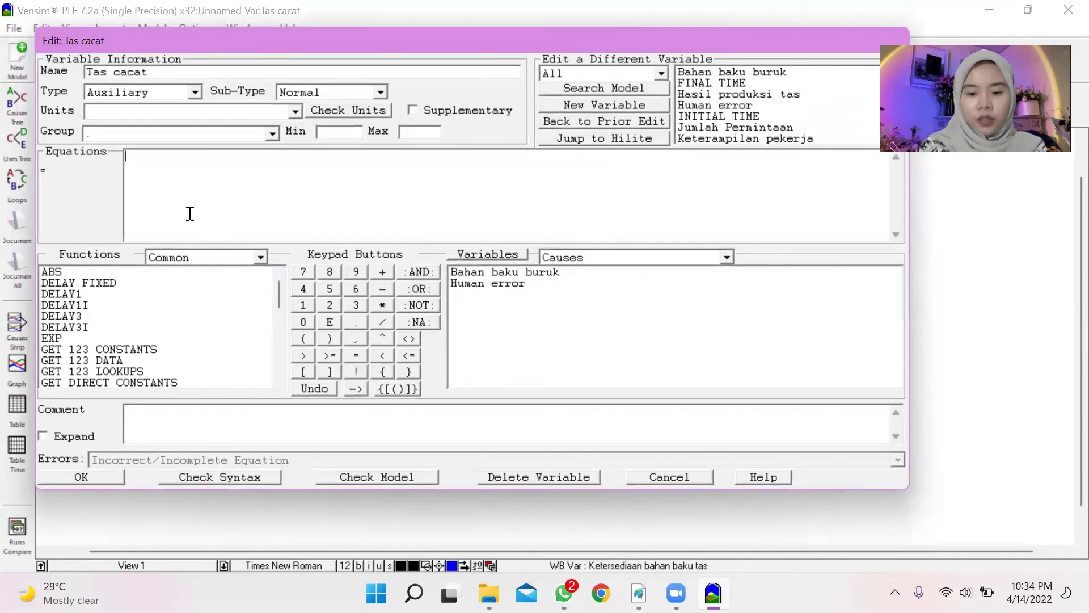
{"action": "type", "text": "Human e"}
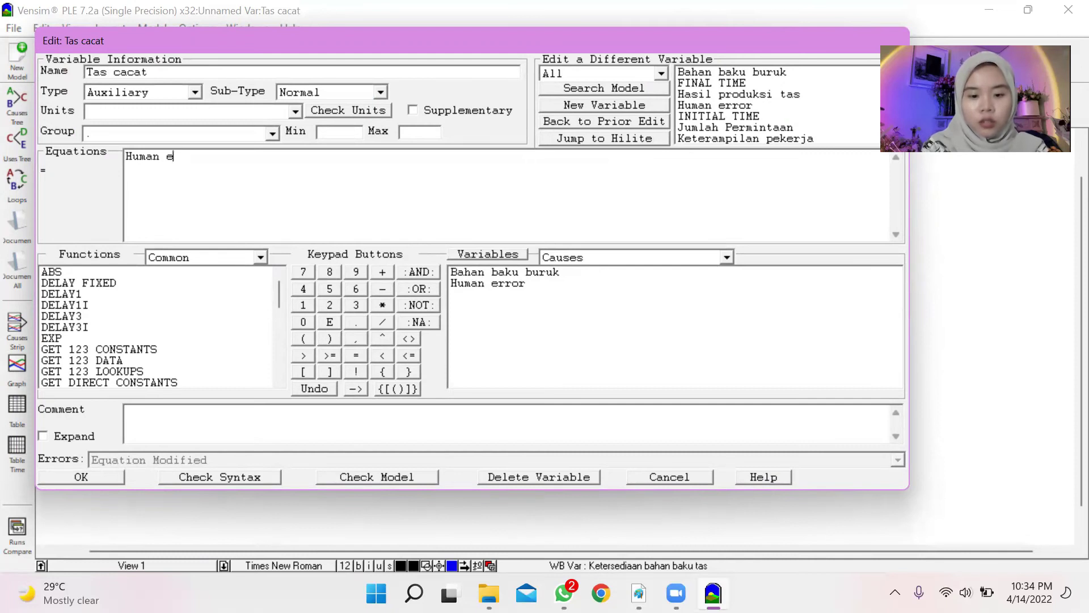
{"action": "type", "text": "eror+baha"}
{"action": "key", "text": "BackSpace"}
{"action": "key", "text": "BackSpace"}
{"action": "key", "text": "BackSpace"}
{"action": "type", "text": "ahan abbaku buruk"}
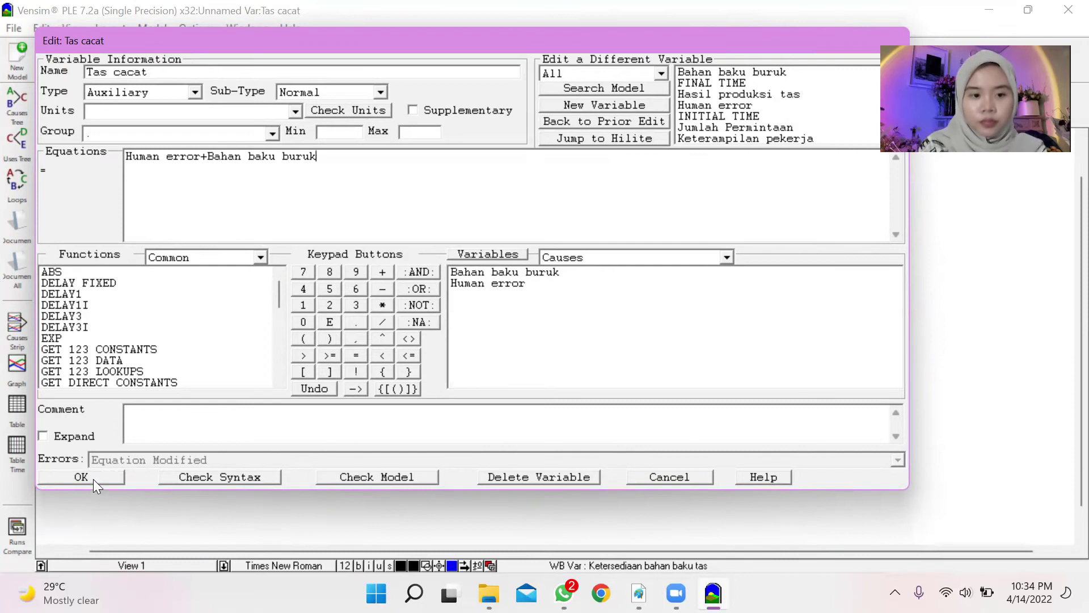
{"action": "left_click", "coordinate": [81, 477]}
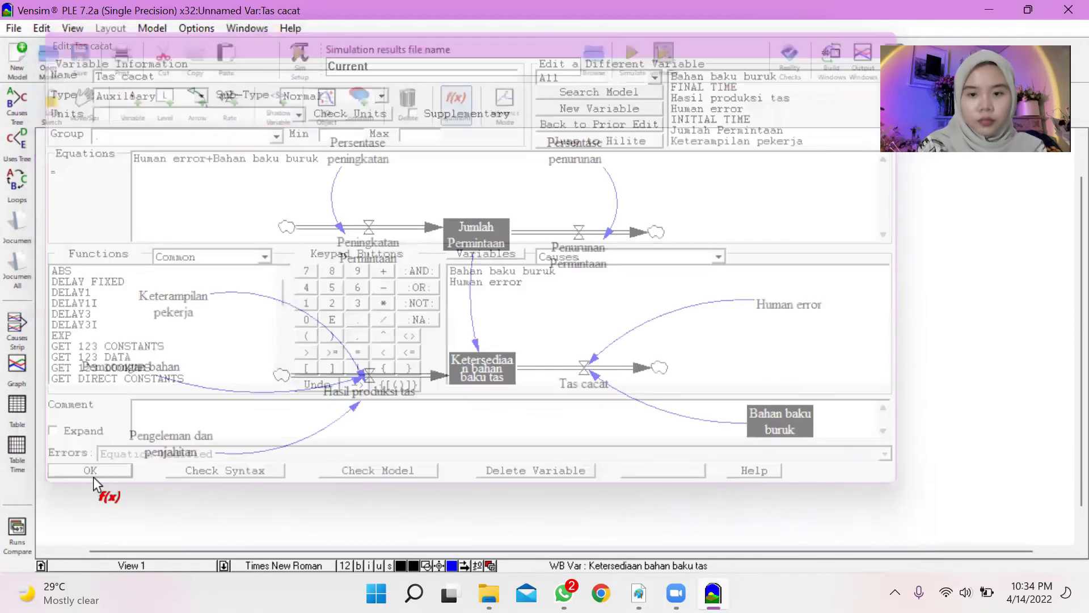
- Set the initial value of the level "Jumlah Permintaan" to 2000, keeping its equation Peningkatan Permintaan-Penurunan Permintaan
{"action": "left_click", "coordinate": [484, 232]}
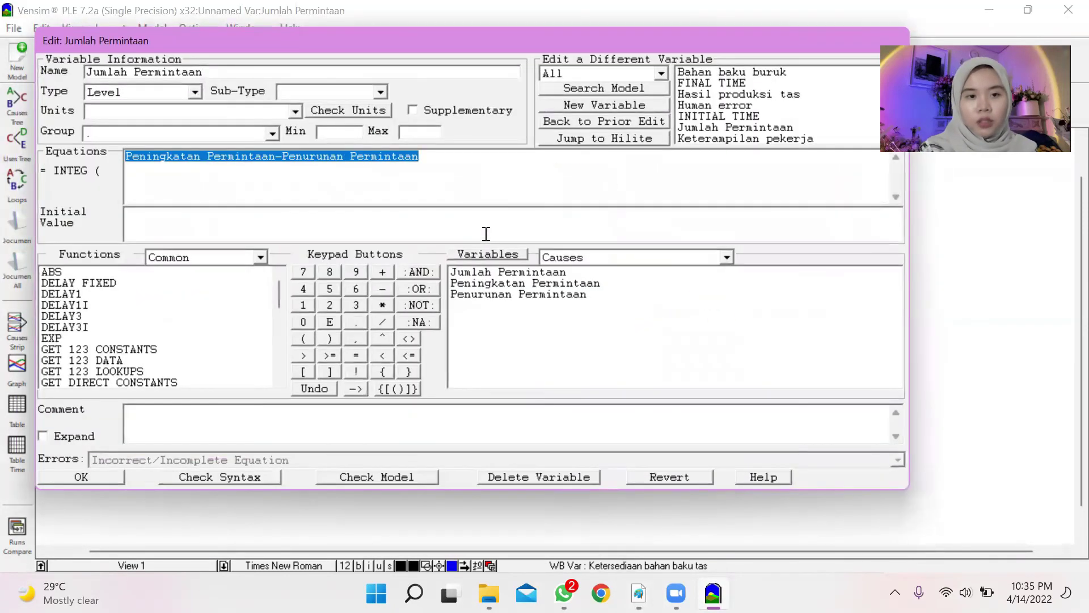
{"action": "left_click", "coordinate": [261, 186]}
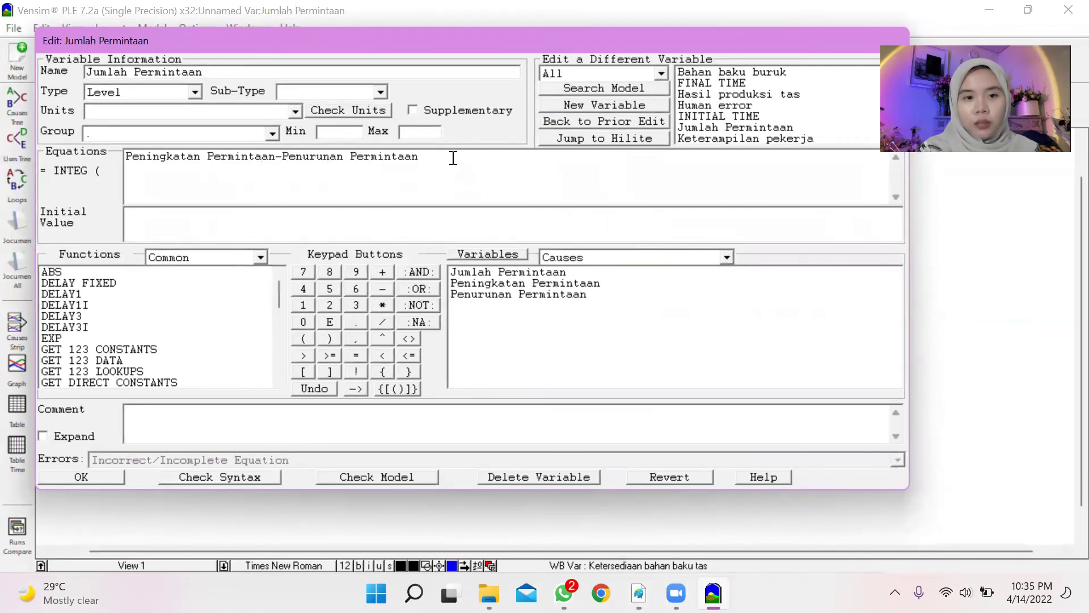
{"action": "left_click", "coordinate": [355, 223]}
{"action": "type", "text": "2000"}
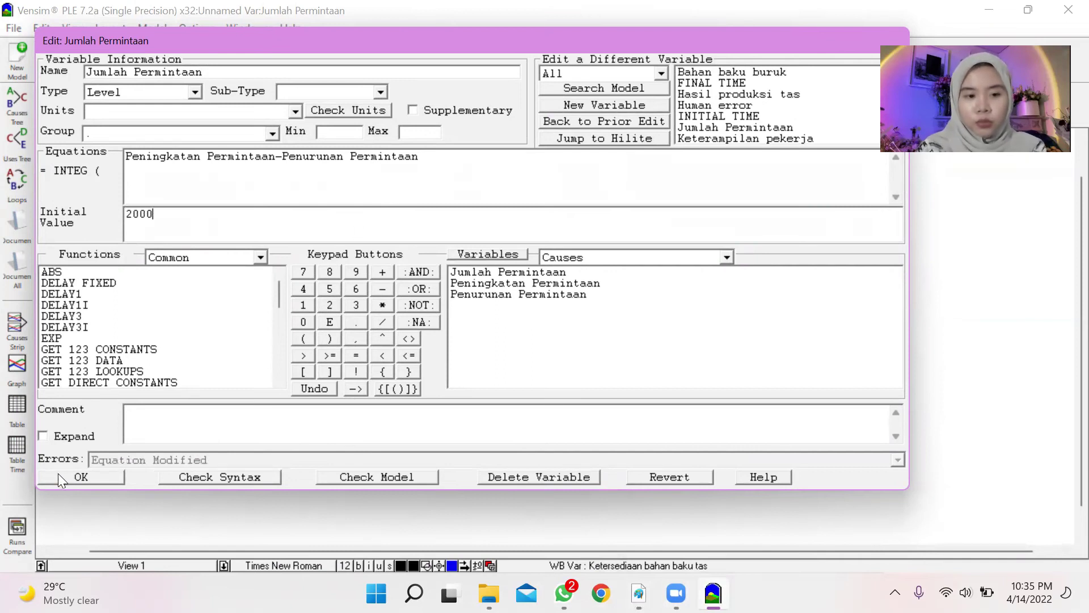
{"action": "left_click", "coordinate": [88, 475]}
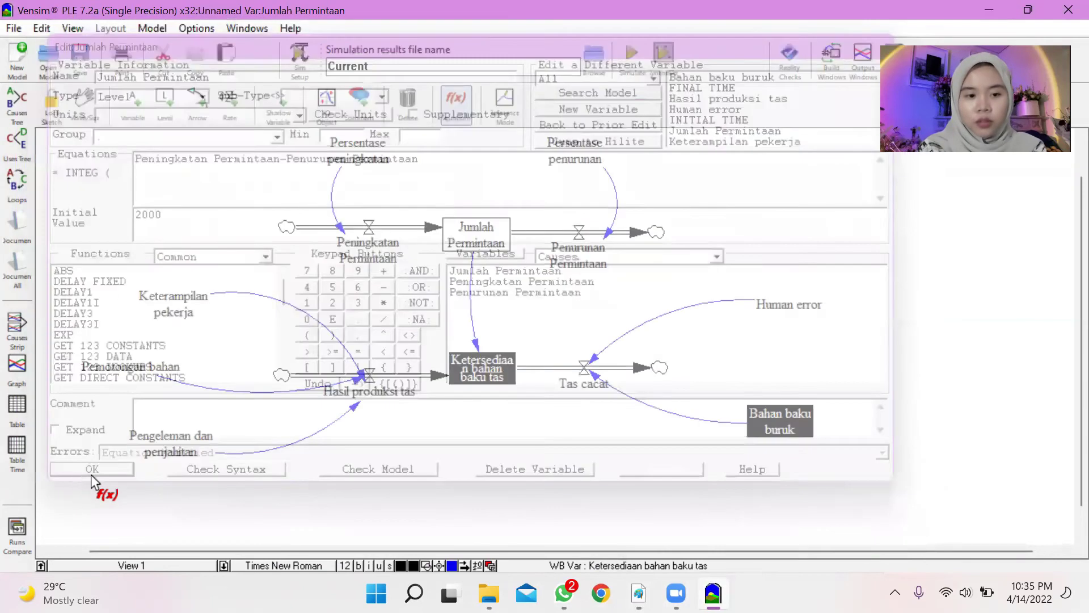
- Set the equation of the level "Ketersediaan bahan baku tas" to Hasil produksi tas-Tas cacat-Jumlah Permintaan, with an initial value of 2000
{"action": "left_click", "coordinate": [486, 369]}
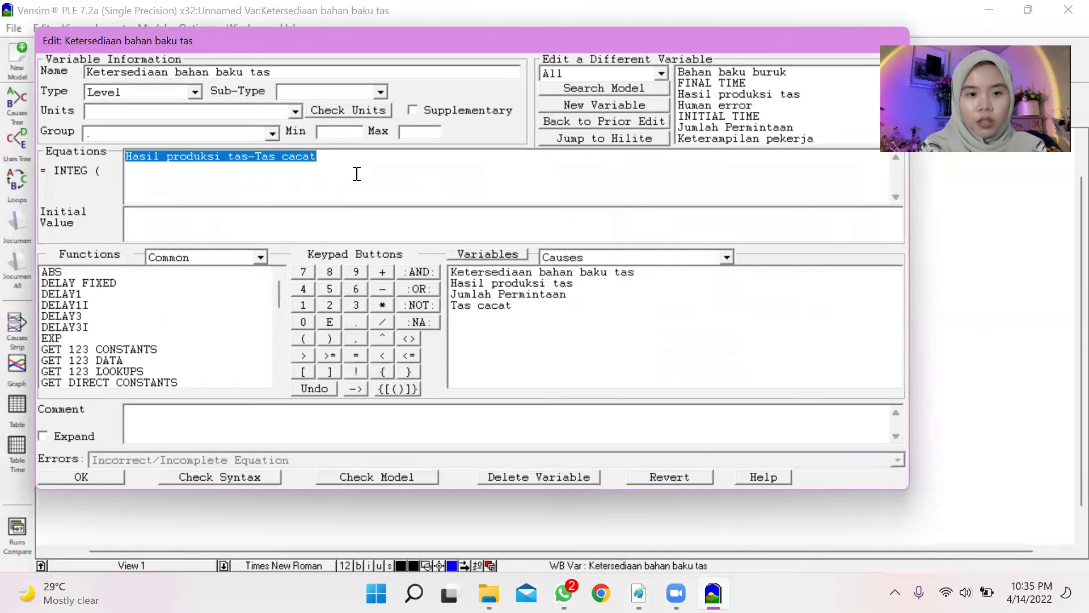
{"action": "left_click", "coordinate": [350, 156]}
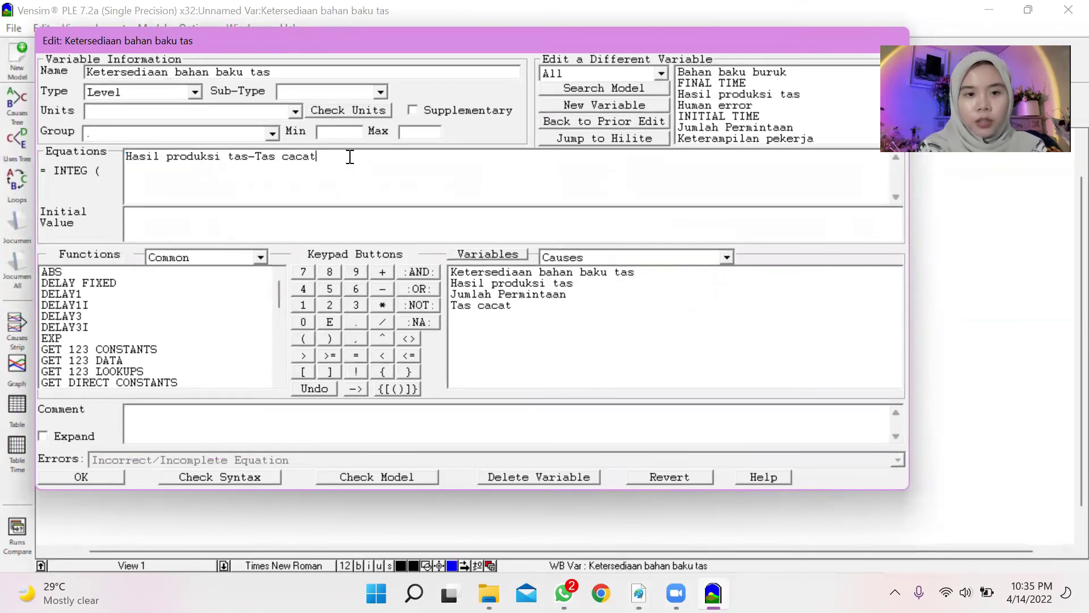
{"action": "type", "text": "-"}
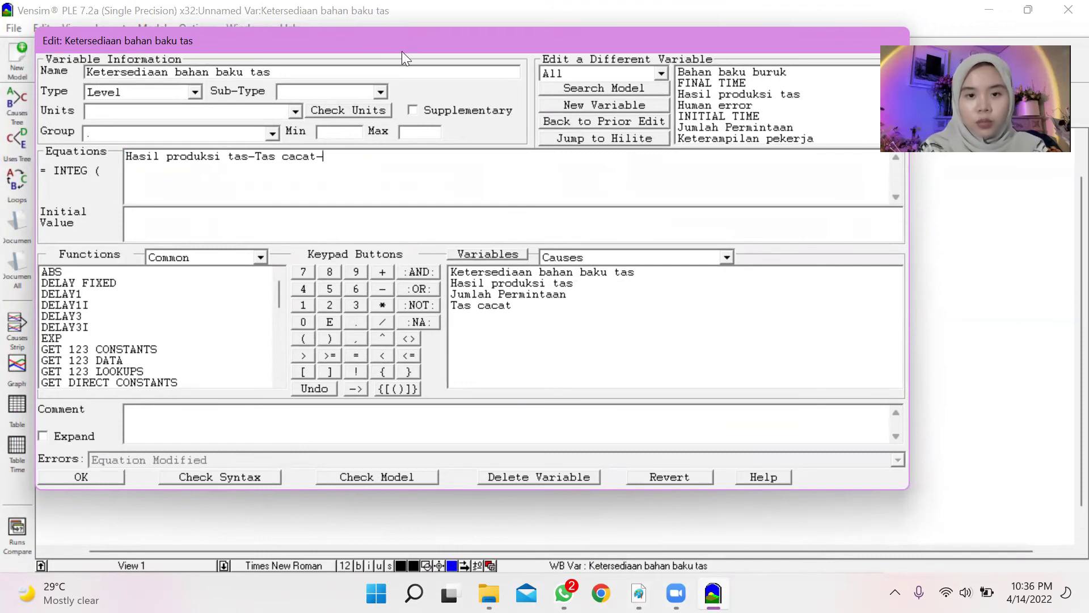
{"action": "left_click_drag", "start_coordinate": [401, 51], "coordinate": [419, 75]}
{"action": "type", "text": "J"}
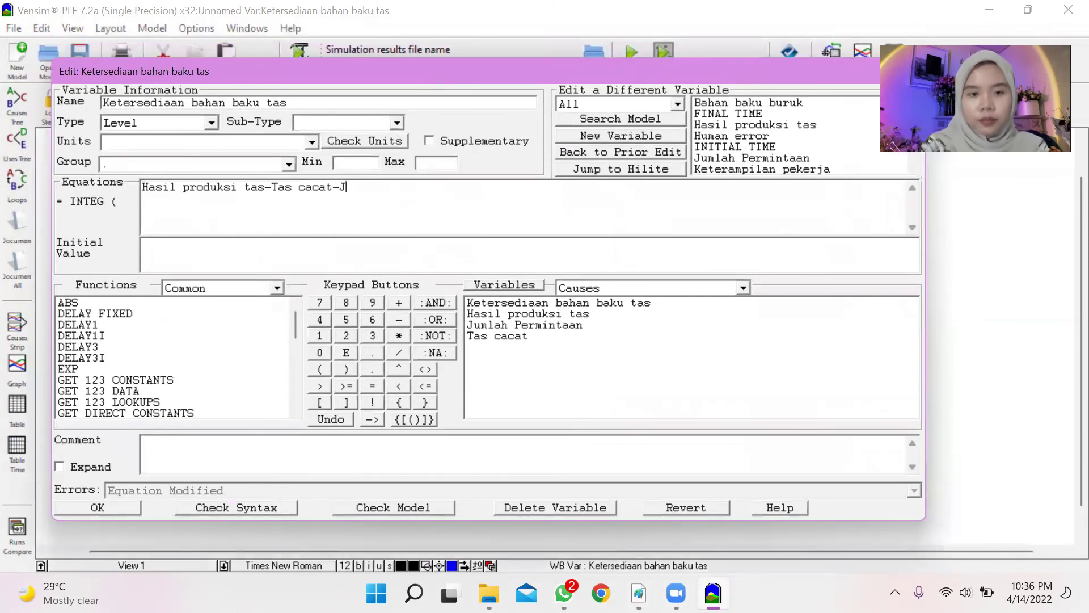
{"action": "type", "text": "umlah Permintaan"}
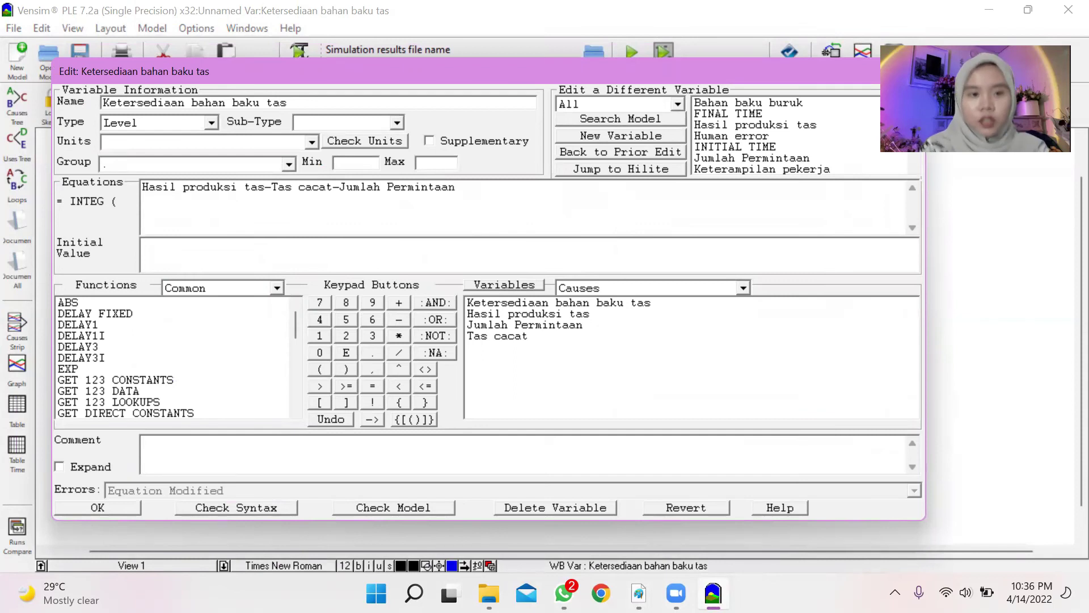
{"action": "left_click", "coordinate": [296, 247]}
{"action": "type", "text": "2000"}
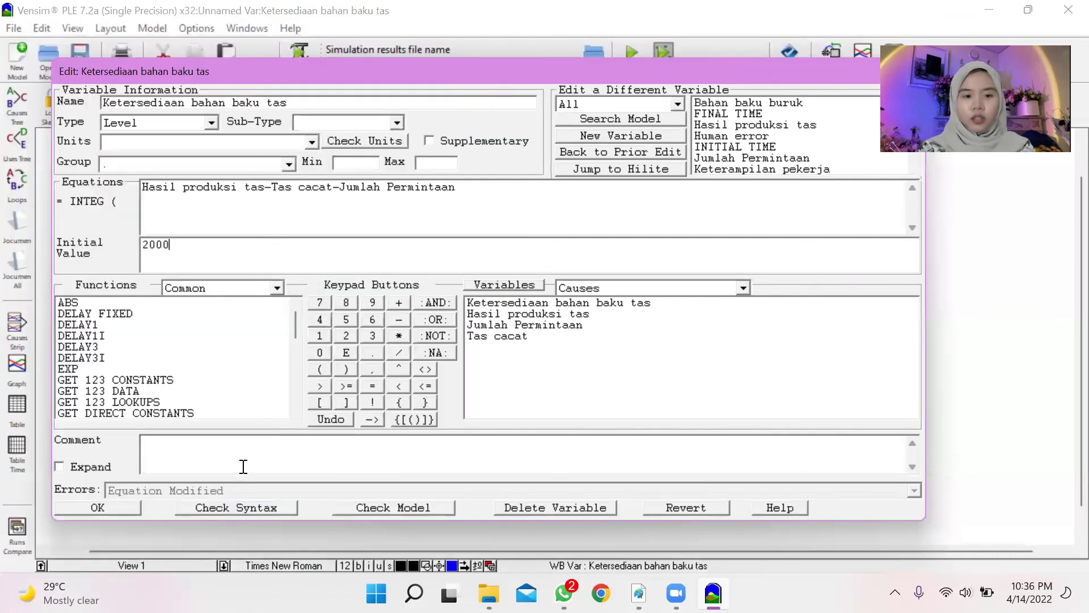
{"action": "left_click", "coordinate": [129, 508]}
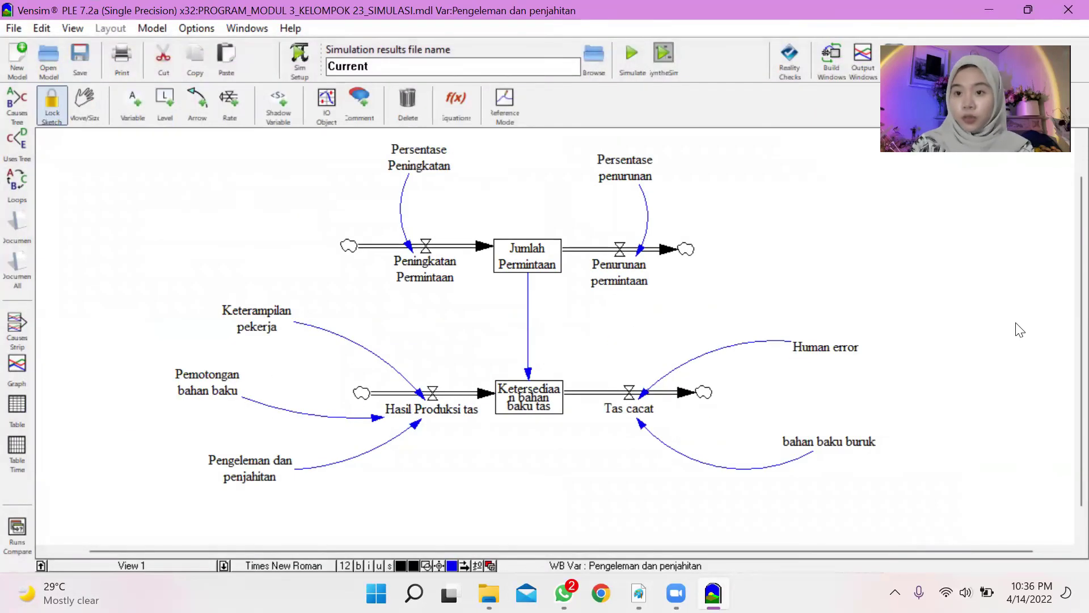
- Simulate the complete bag production model, overwriting the existing dataset Current
{"action": "key", "text": "ctrl+a"}
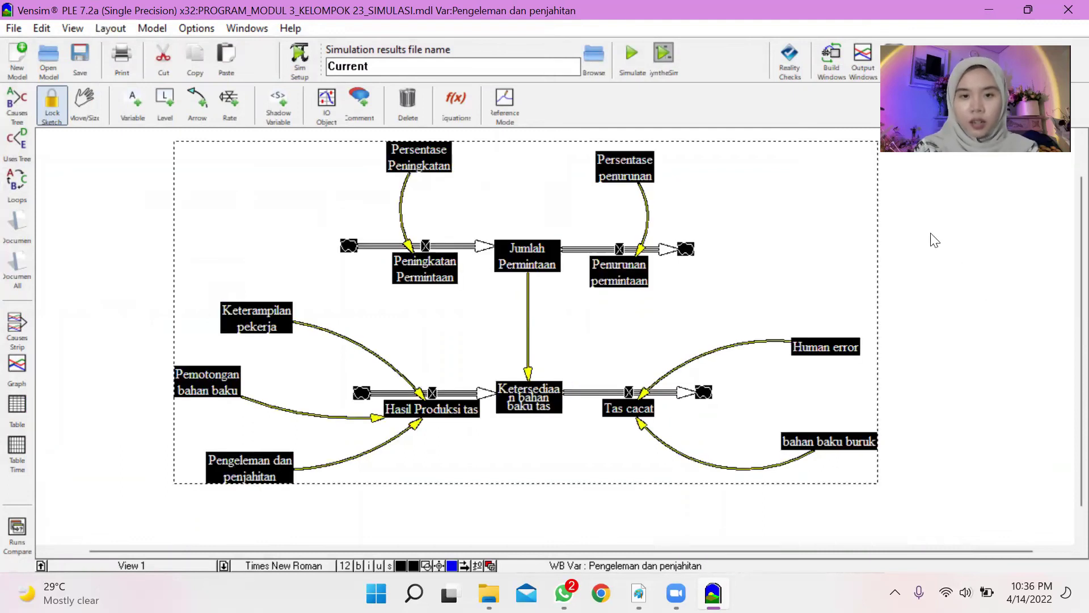
{"action": "left_click", "coordinate": [632, 71]}
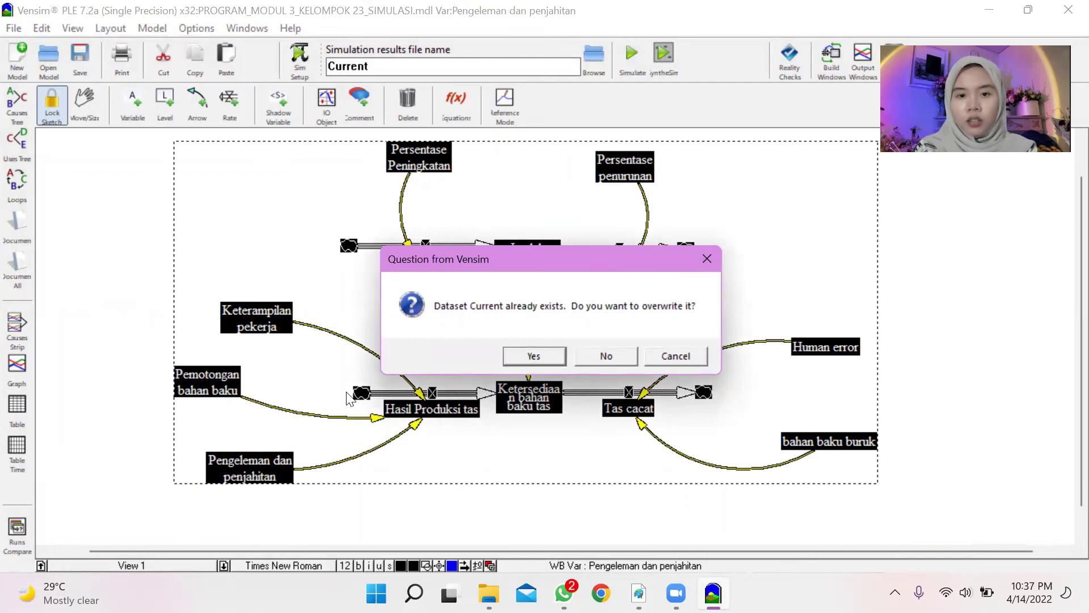
{"action": "left_click", "coordinate": [535, 356]}
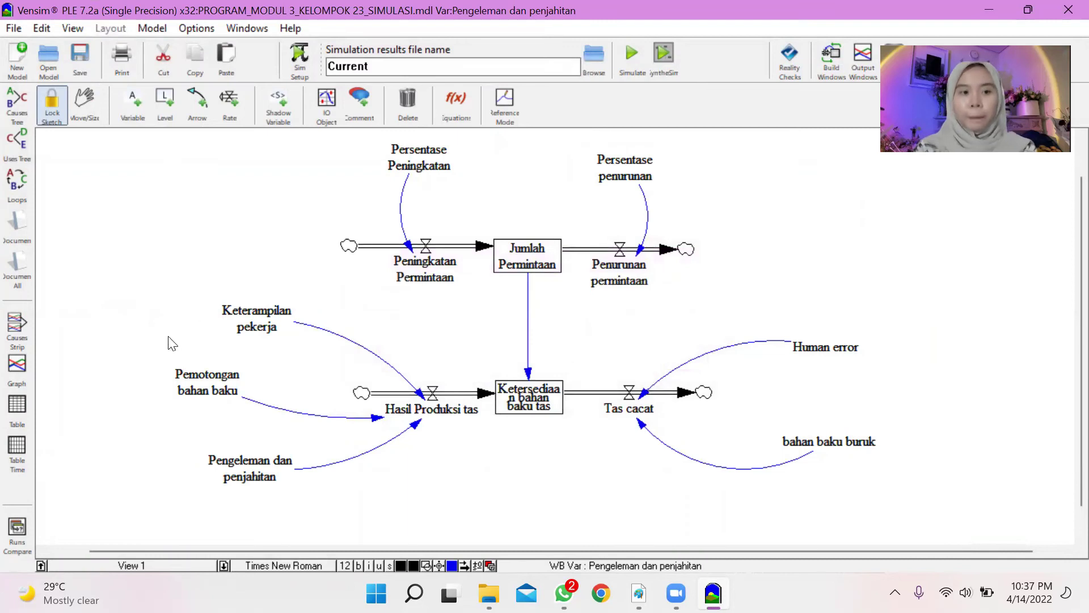
- View the simulation results of all model variables as a graph and as a table, closing each output after viewing
{"action": "key", "text": "ctrl+a"}
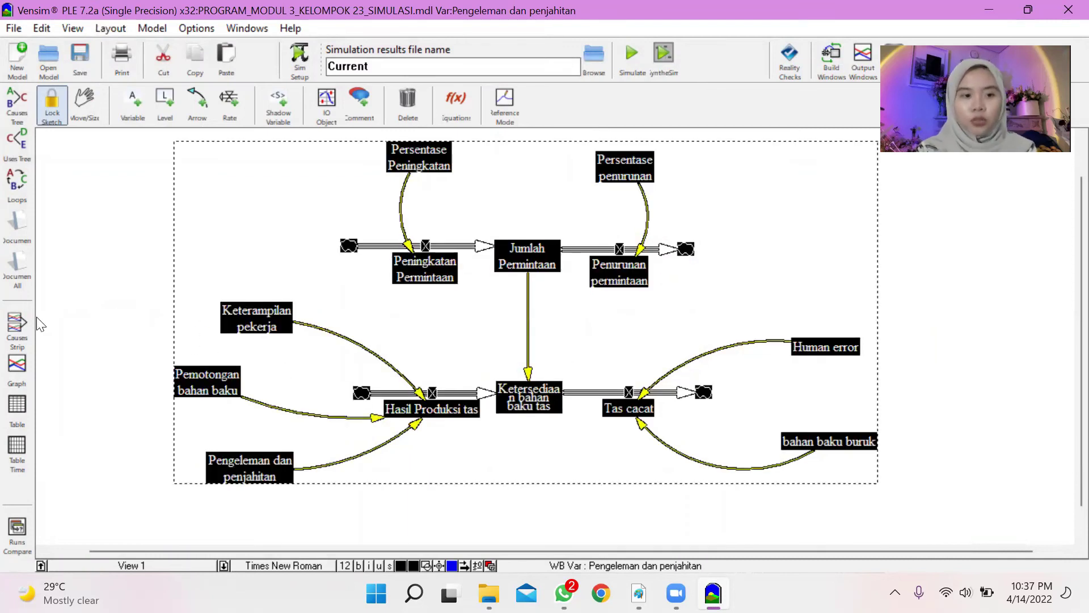
{"action": "left_click", "coordinate": [24, 376]}
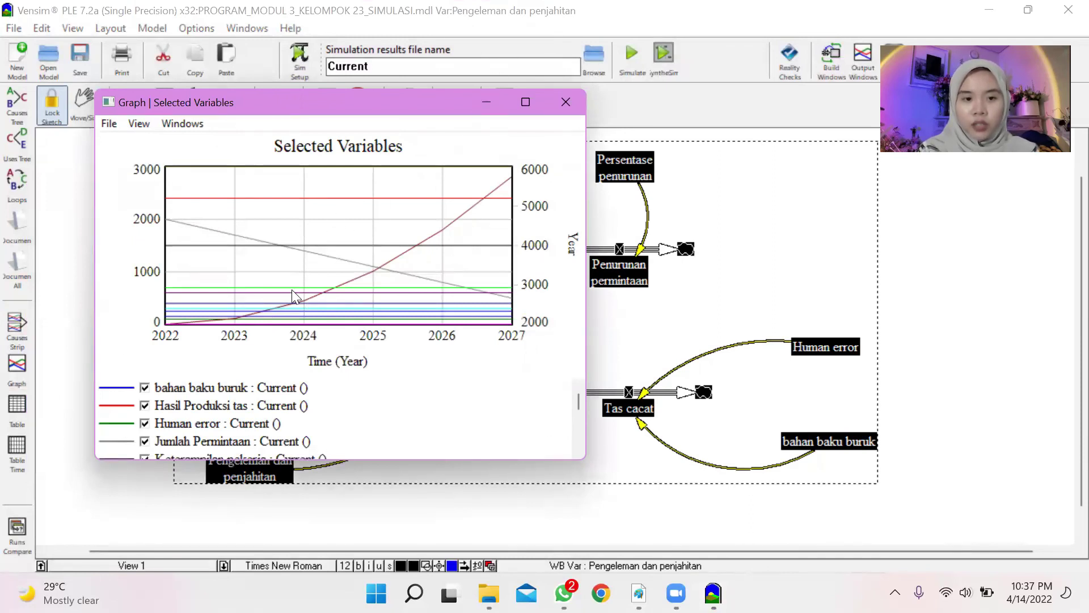
{"action": "left_click", "coordinate": [562, 102]}
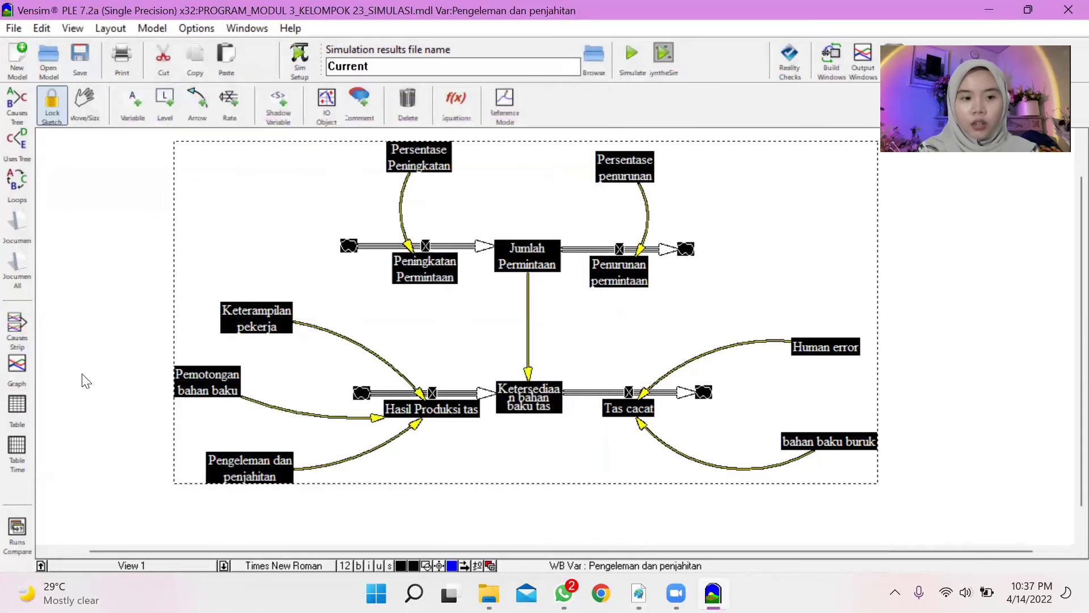
{"action": "left_click", "coordinate": [26, 408]}
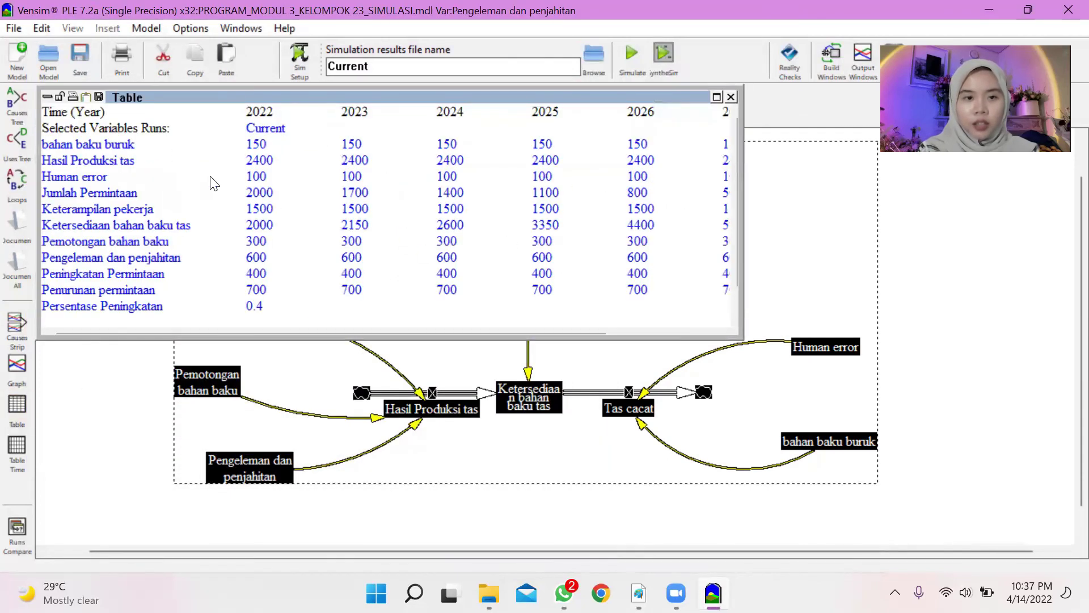
{"action": "left_click", "coordinate": [734, 98]}
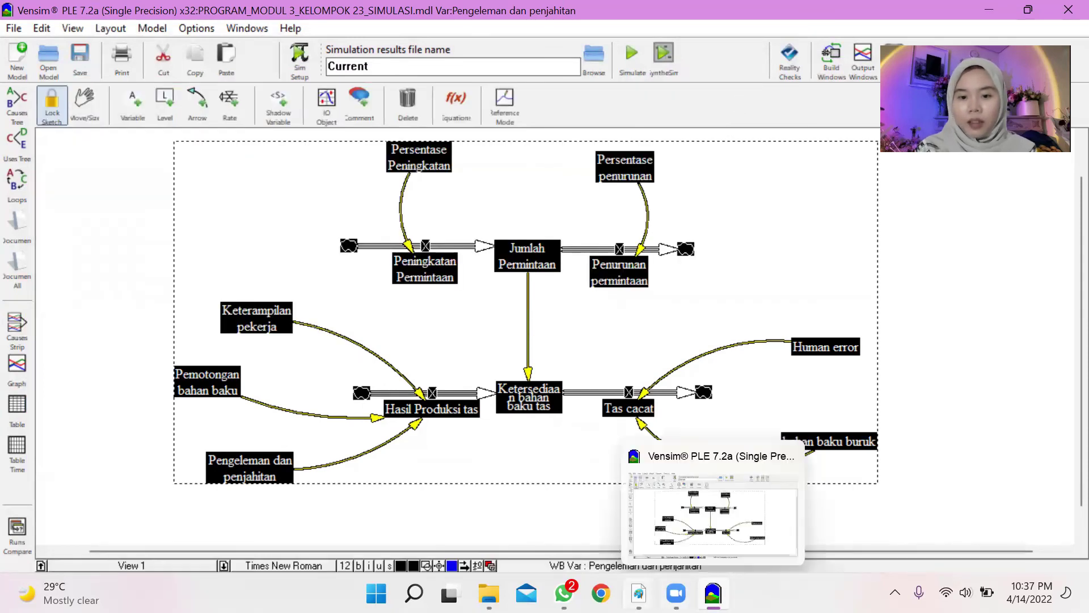
- Switch to the report LAPORAN_MODUL 3_KELOMPOK 23.pdf in Adobe Reader and review its verification, validation and simulation output sections
{"action": "left_click", "coordinate": [638, 593]}
{"action": "left_click", "coordinate": [679, 522]}
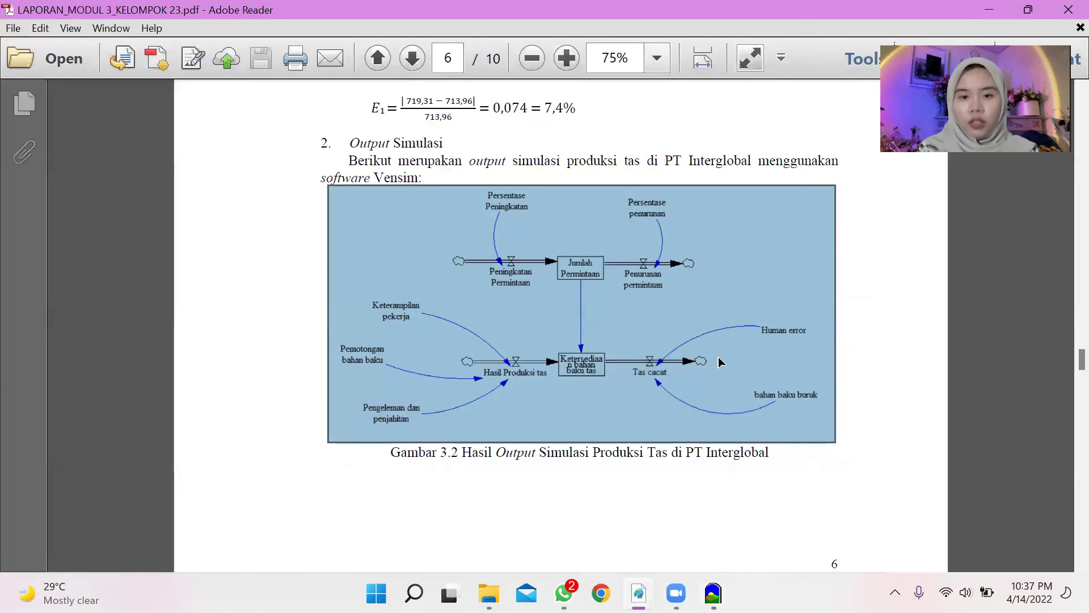
{"action": "scroll", "coordinate": [889, 334], "scroll_direction": "up", "scroll_amount": 15}
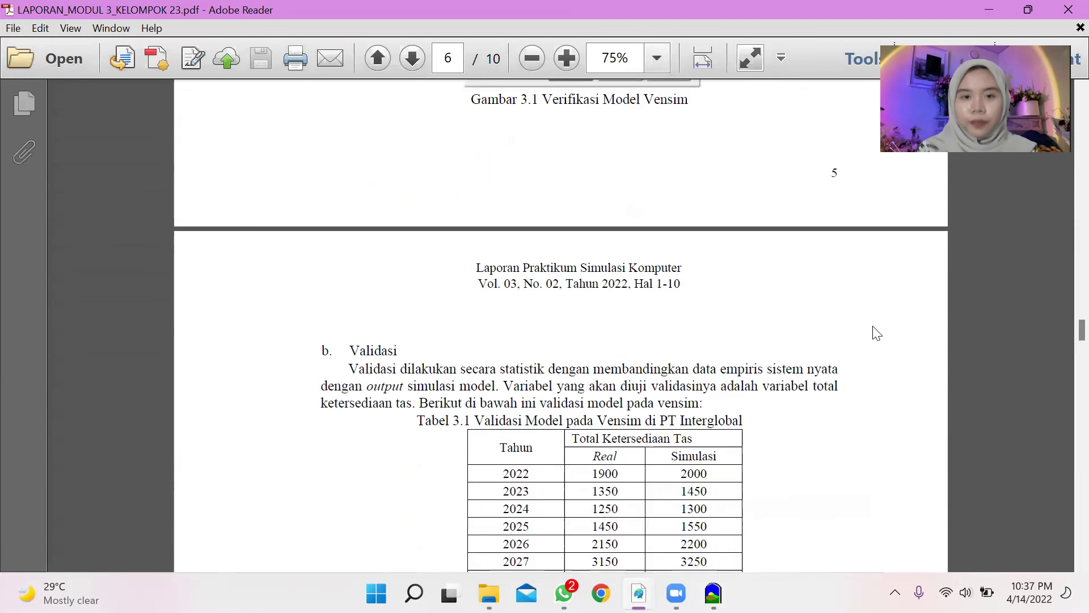
{"action": "scroll", "coordinate": [874, 372], "scroll_direction": "down", "scroll_amount": 7}
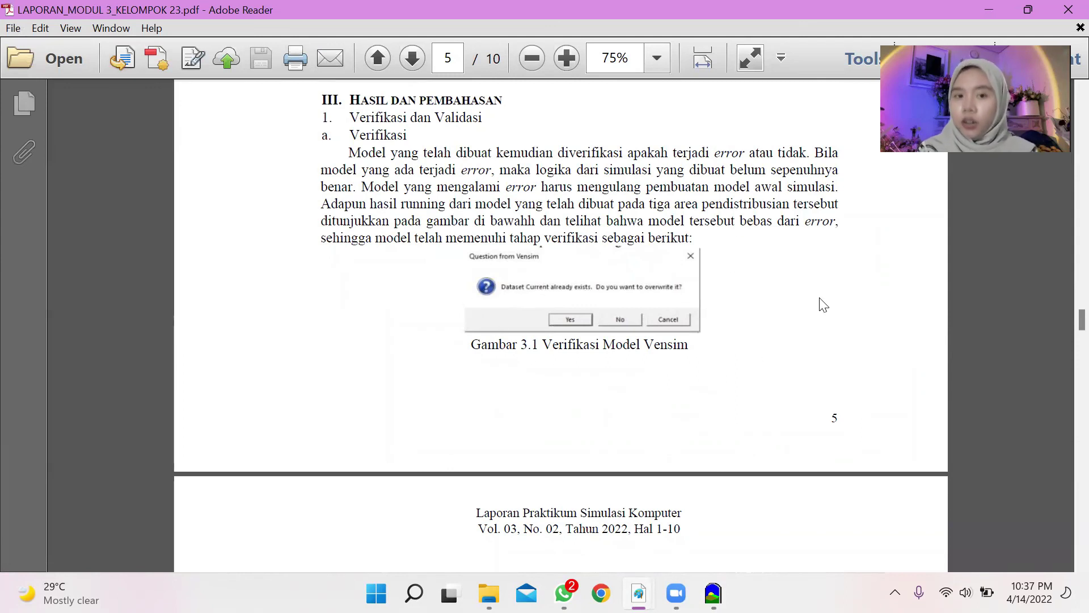
{"action": "scroll", "coordinate": [834, 382], "scroll_direction": "down", "scroll_amount": 9}
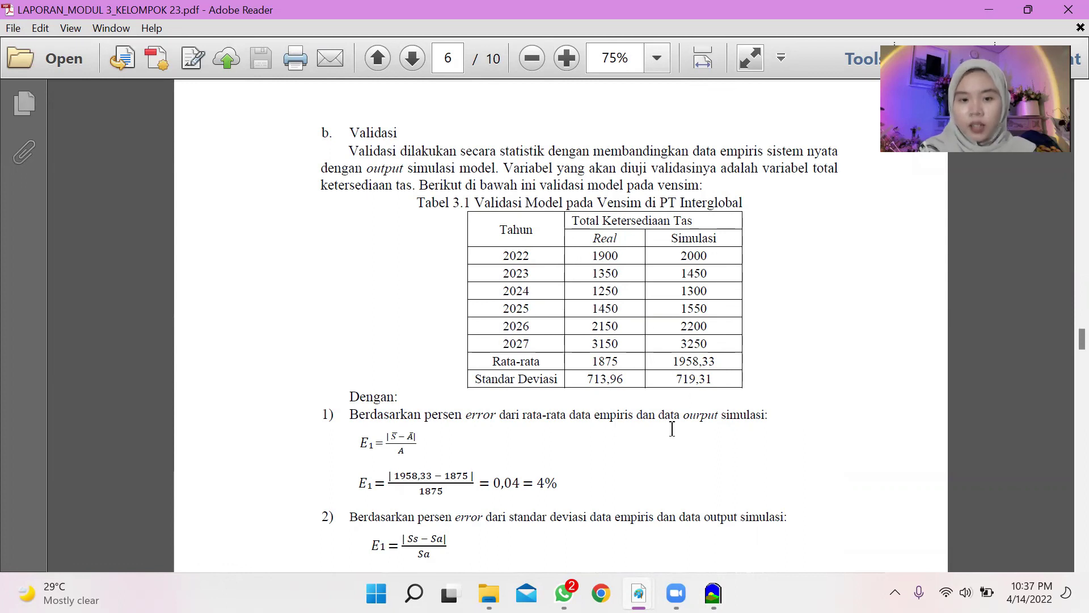
{"action": "scroll", "coordinate": [804, 475], "scroll_direction": "down", "scroll_amount": 3}
{"action": "scroll", "coordinate": [805, 475], "scroll_direction": "down", "scroll_amount": 2}
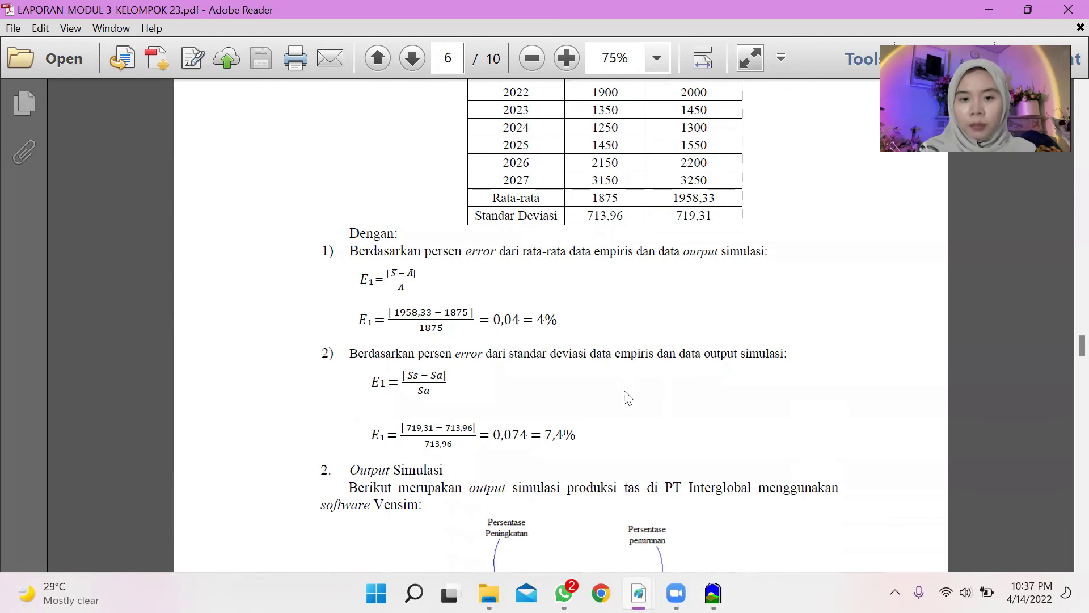
{"action": "scroll", "coordinate": [628, 391], "scroll_direction": "down", "scroll_amount": 5}
{"action": "scroll", "coordinate": [628, 390], "scroll_direction": "down", "scroll_amount": 4}
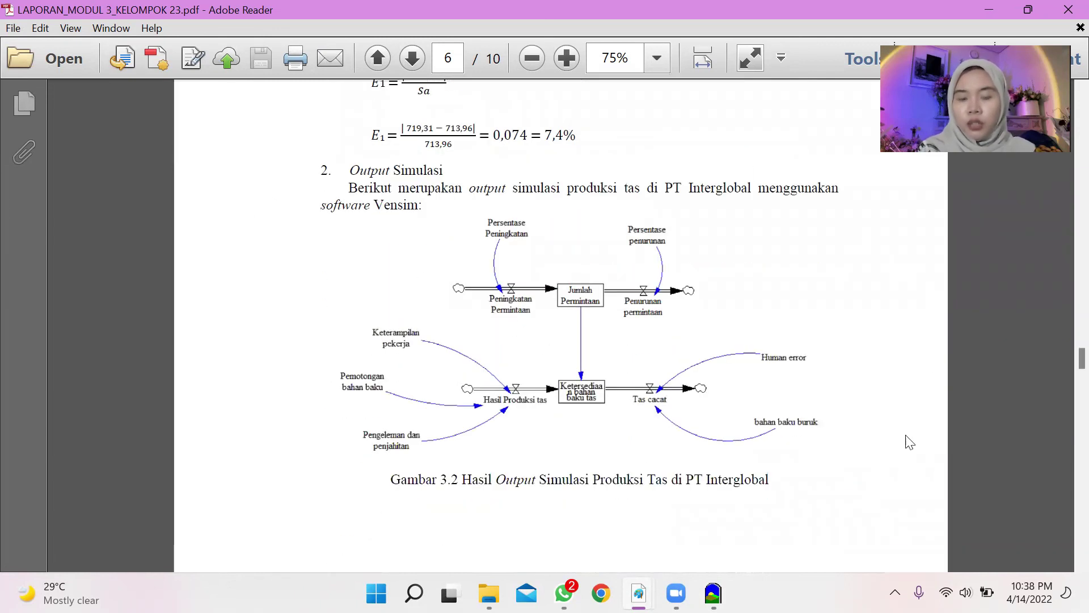
- Read through the report's scenario graphs and tables, the output analysis and the conclusion section
{"action": "scroll", "coordinate": [912, 315], "scroll_direction": "down", "scroll_amount": 15}
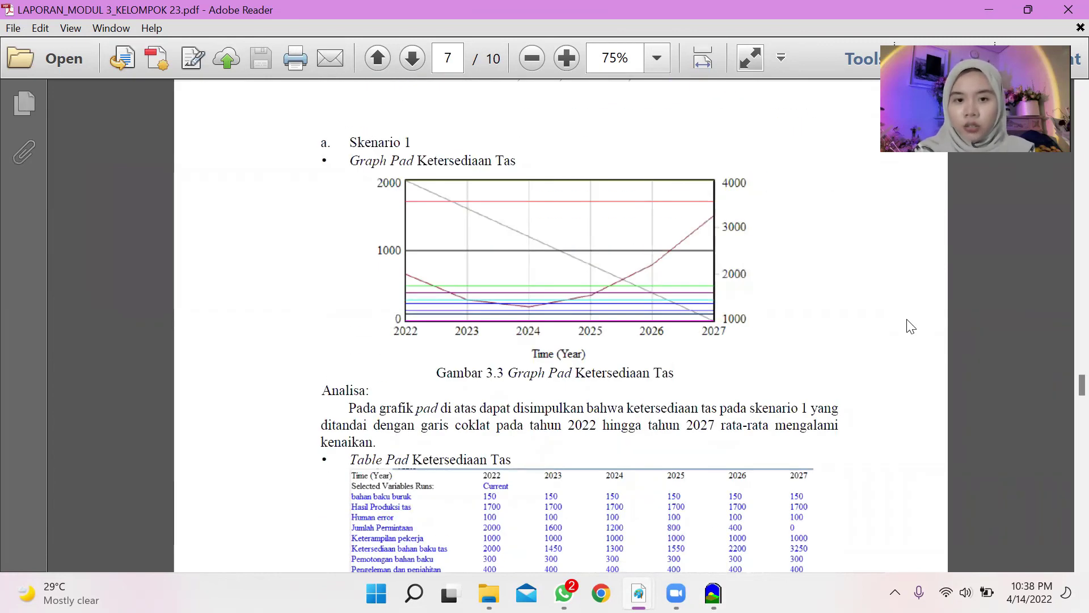
{"action": "scroll", "coordinate": [910, 327], "scroll_direction": "down", "scroll_amount": 20}
{"action": "scroll", "coordinate": [911, 326], "scroll_direction": "down", "scroll_amount": 20}
{"action": "scroll", "coordinate": [910, 326], "scroll_direction": "down", "scroll_amount": 10}
{"action": "scroll", "coordinate": [911, 326], "scroll_direction": "down", "scroll_amount": 5}
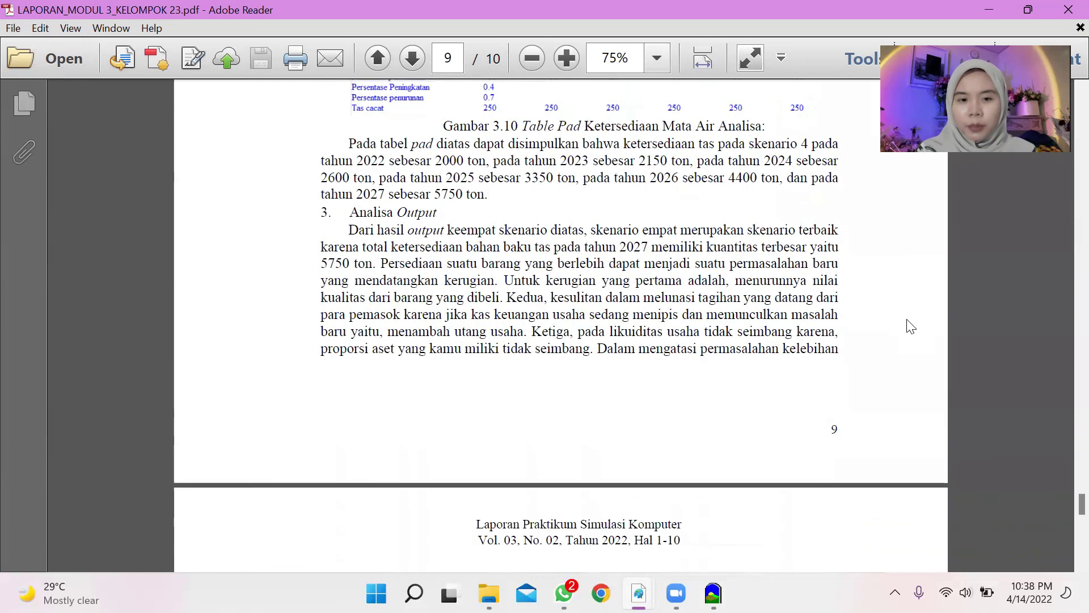
{"action": "scroll", "coordinate": [910, 326], "scroll_direction": "down", "scroll_amount": 4}
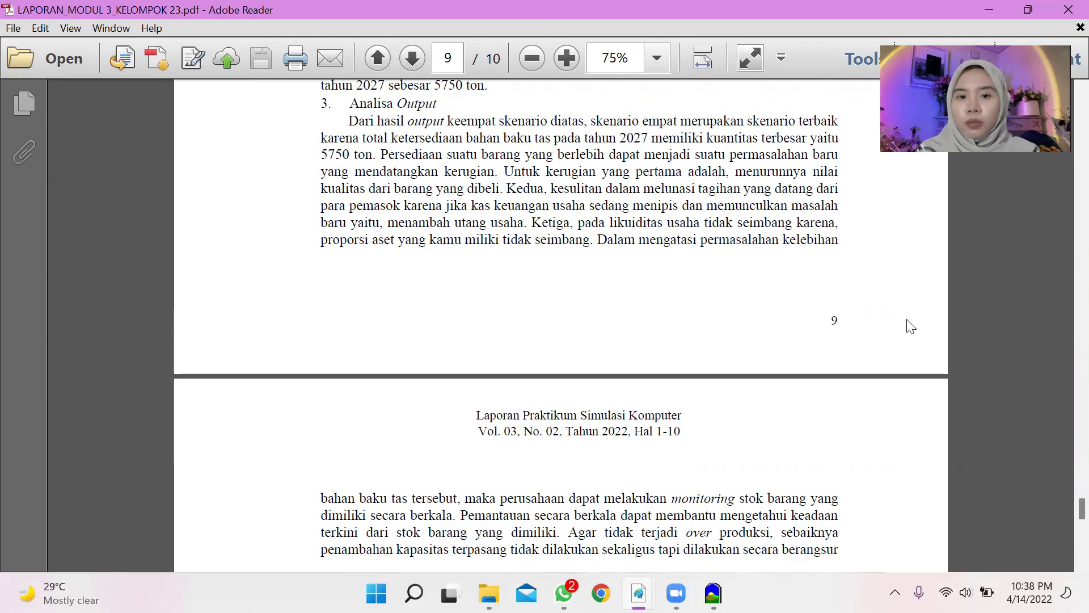
{"action": "scroll", "coordinate": [911, 326], "scroll_direction": "down", "scroll_amount": 8}
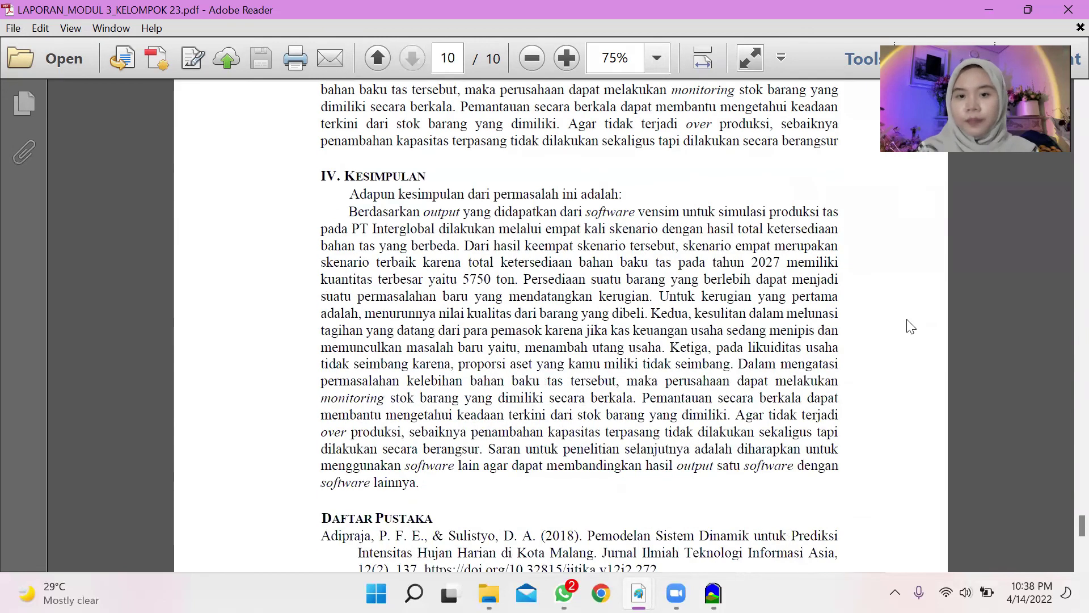
{"action": "scroll", "coordinate": [911, 326], "scroll_direction": "up", "scroll_amount": 3}
{"action": "scroll", "coordinate": [910, 326], "scroll_direction": "down", "scroll_amount": 1}
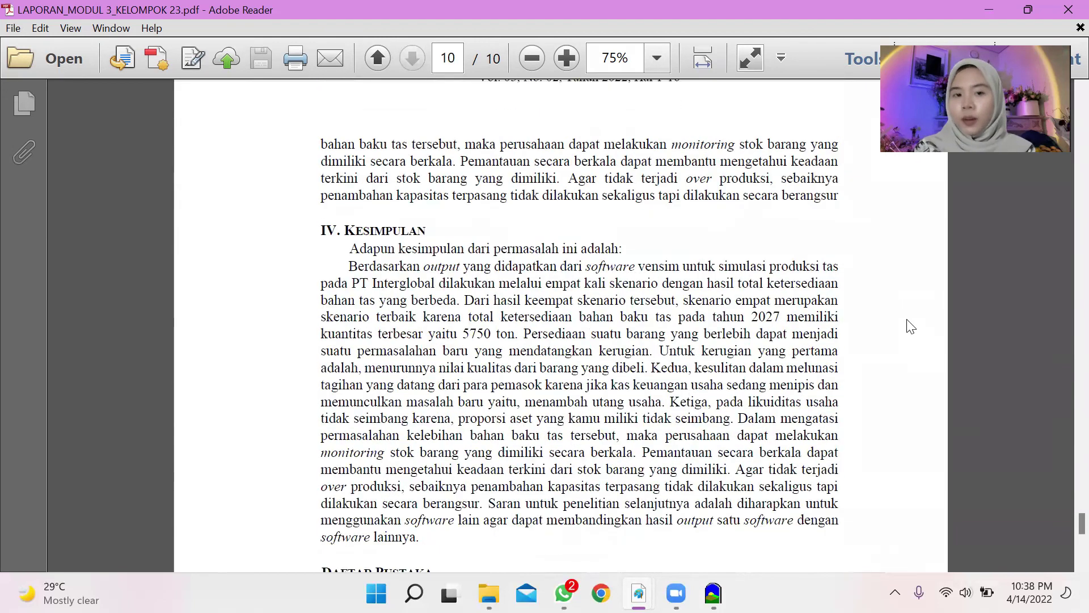